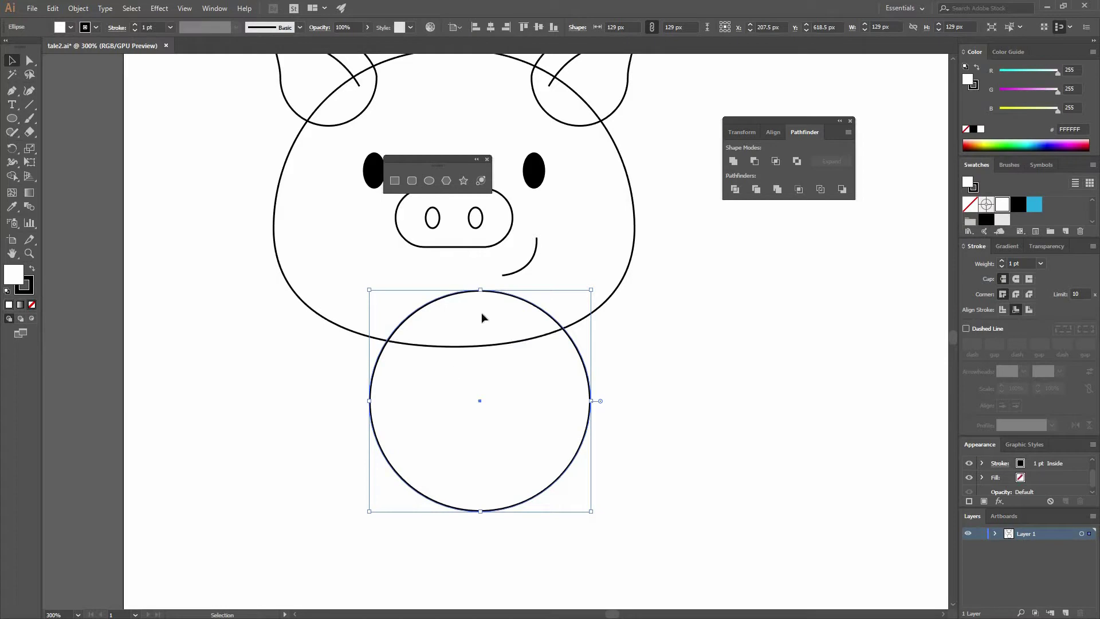
# Centre the body circle horizontally with the pig's head outline
pyautogui.keyDown('shift'); pyautogui.click(504, 344); pyautogui.keyUp('shift')
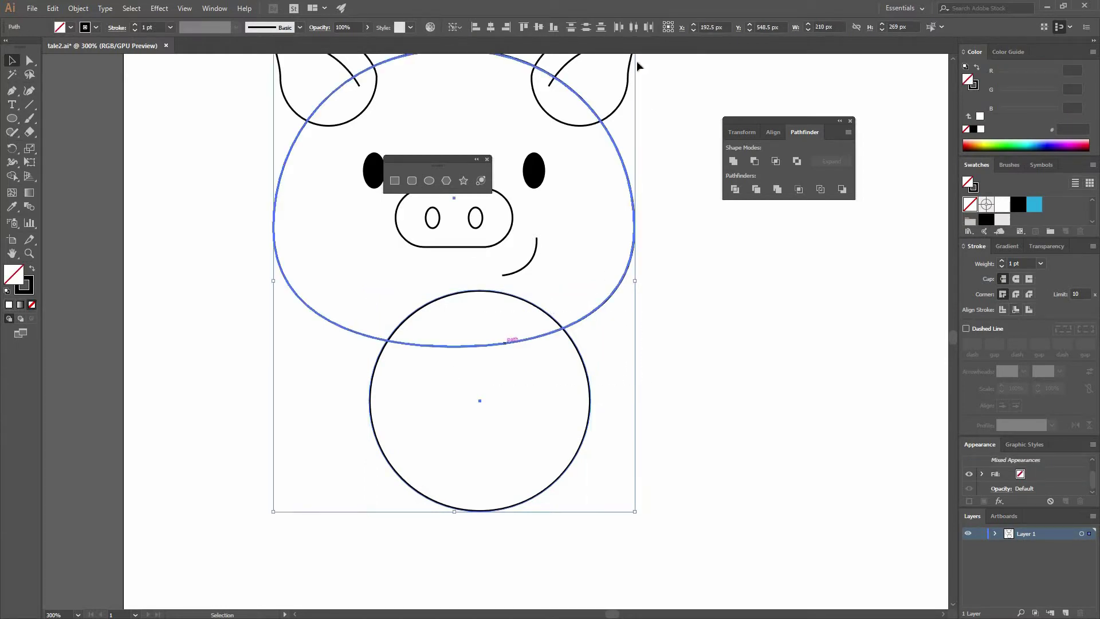
pyautogui.click(490, 27)
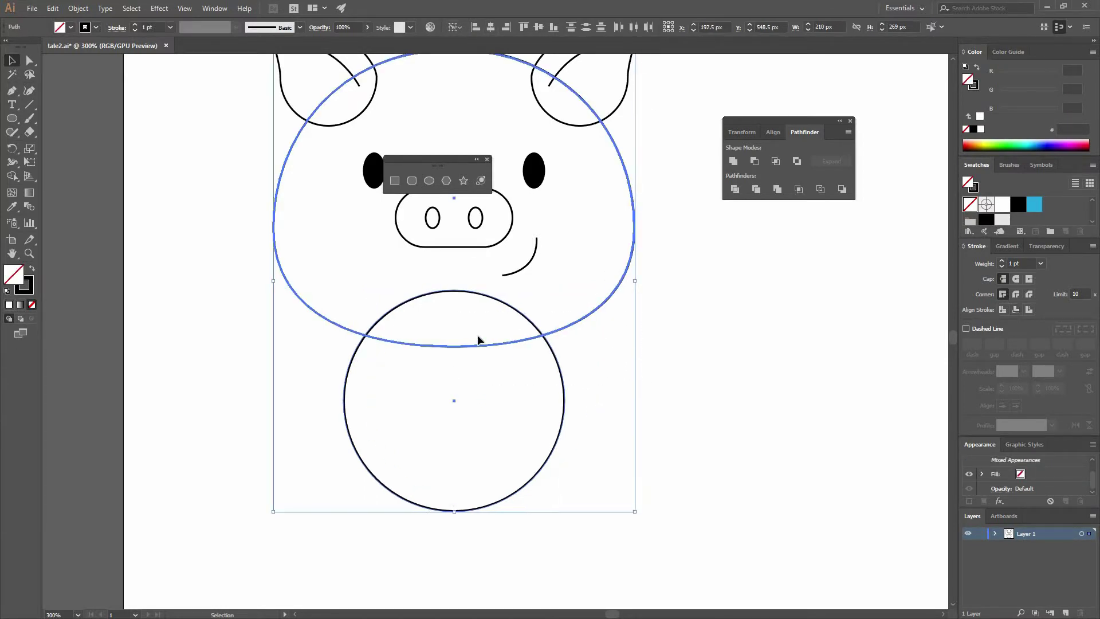
# Reshape the body circle into an egg by lowering its two side anchor points together
pyautogui.click(441, 315)
pyautogui.press('a')
pyautogui.moveTo(608, 446); pyautogui.dragTo(249, 378)
pyautogui.click(343, 402)
pyautogui.moveTo(347, 428); pyautogui.dragTo(358, 416)
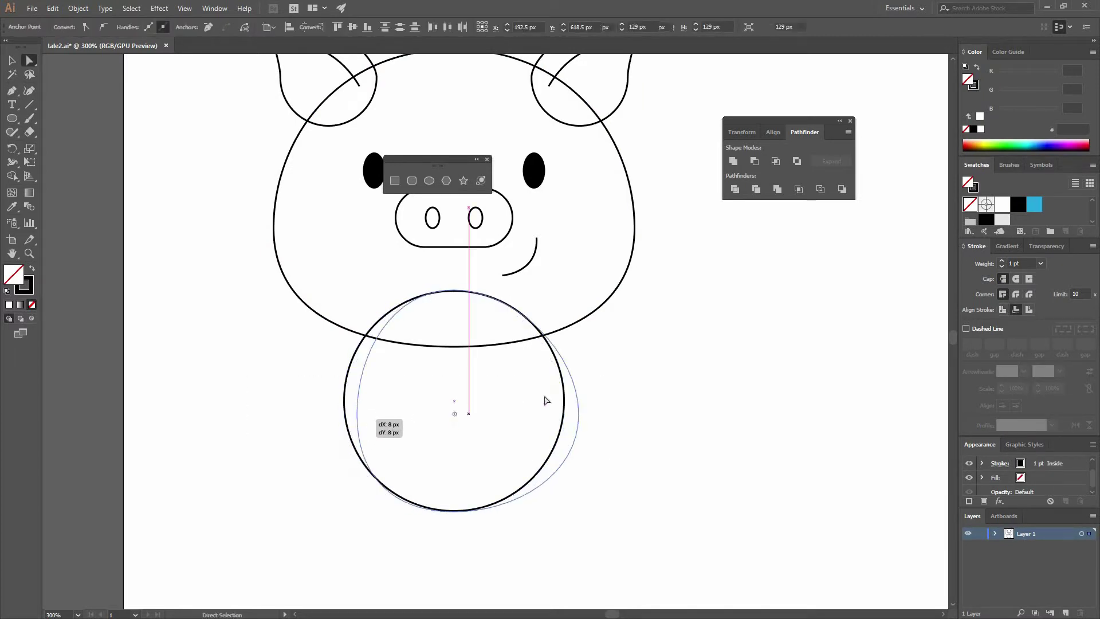
pyautogui.moveTo(542, 402); pyautogui.dragTo(542, 401)
pyautogui.hotkey('ctrl', 'z')
pyautogui.moveTo(345, 425); pyautogui.dragTo(346, 452)
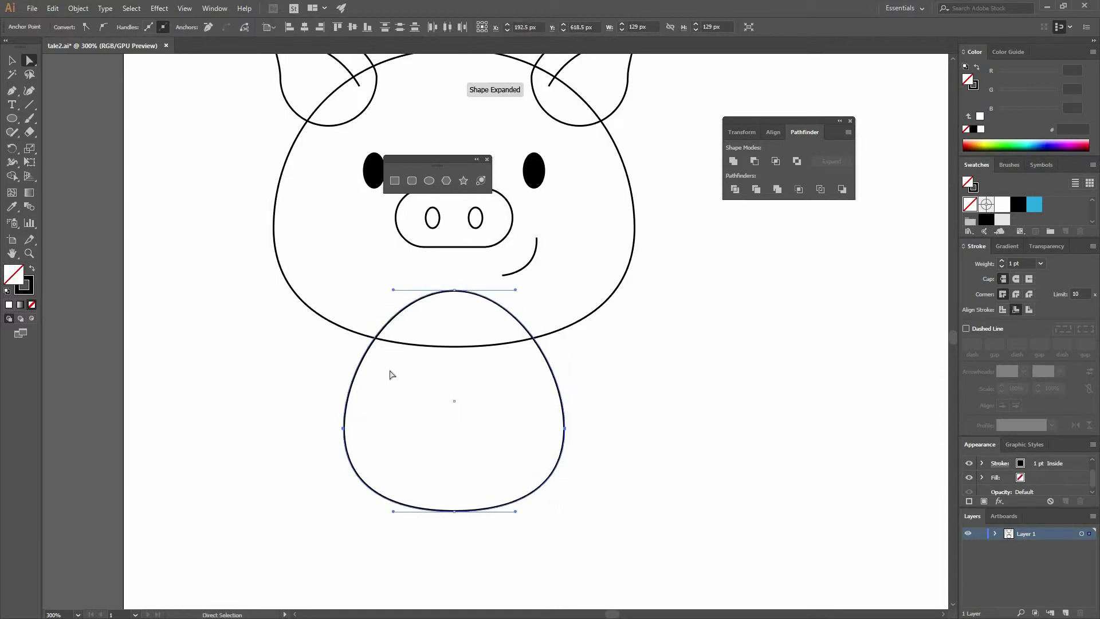
# Enlarge the egg-shaped body around its centre to about 135 px wide and high
pyautogui.press('v')
pyautogui.click(572, 394)
pyautogui.click(562, 382)
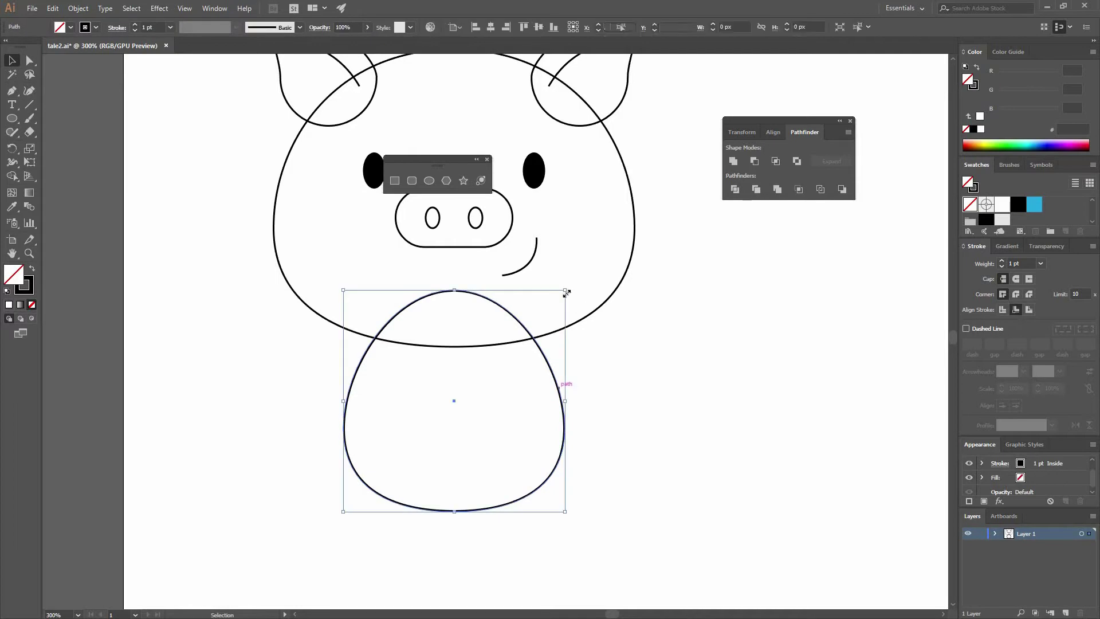
pyautogui.moveTo(573, 286); pyautogui.dragTo(578, 282)
pyautogui.keyDown('shift'); pyautogui.click(623, 288); pyautogui.keyUp('shift')
pyautogui.click(592, 340)
pyautogui.click(600, 314)
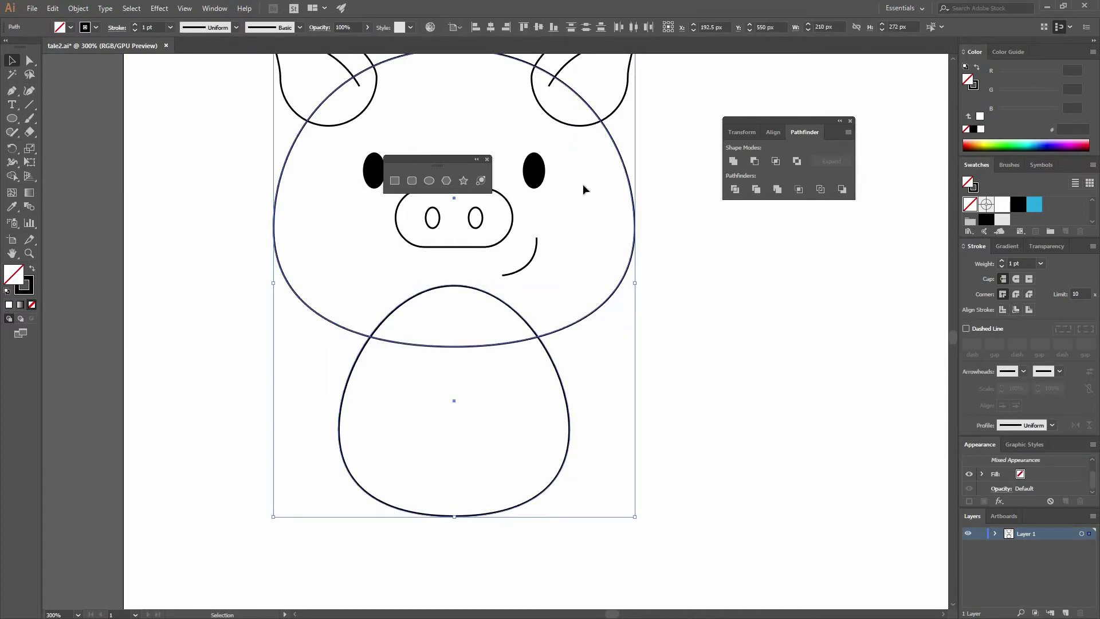
pyautogui.click(618, 331)
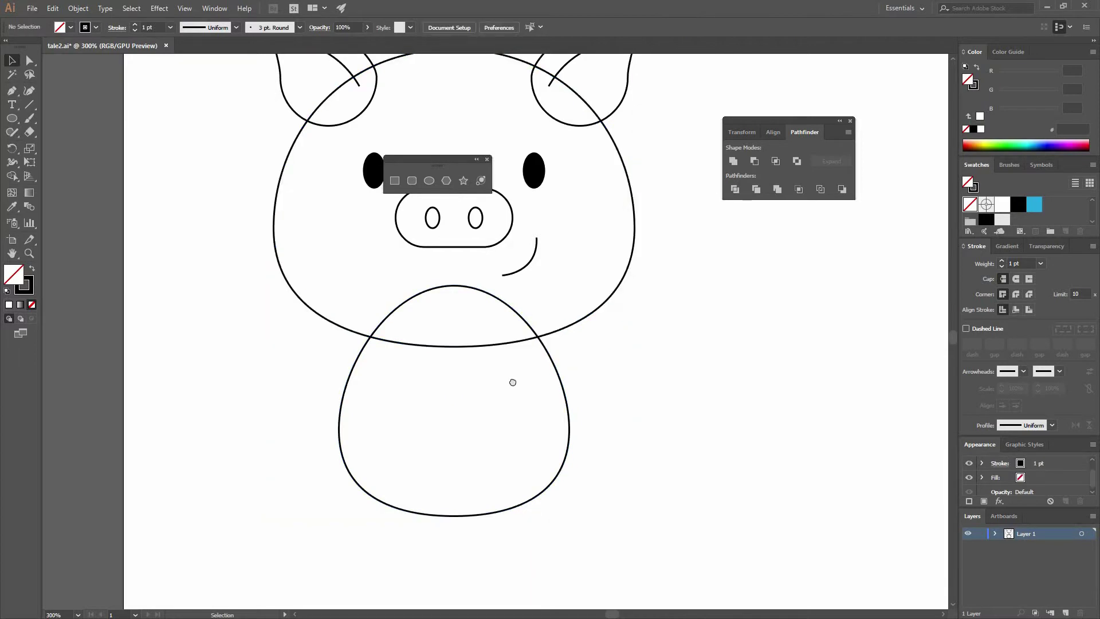
# Draw a shallow downward-bowed curve about 162 px wide across the lower body with the Pen tool
pyautogui.moveTo(456, 368); pyautogui.dragTo(392, 338)
pyautogui.press('p')
pyautogui.moveTo(531, 405)
pyautogui.mouseDown()
pyautogui.moveTo(660, 365)
pyautogui.moveTo(686, 372)
pyautogui.moveTo(658, 376)
pyautogui.mouseUp()
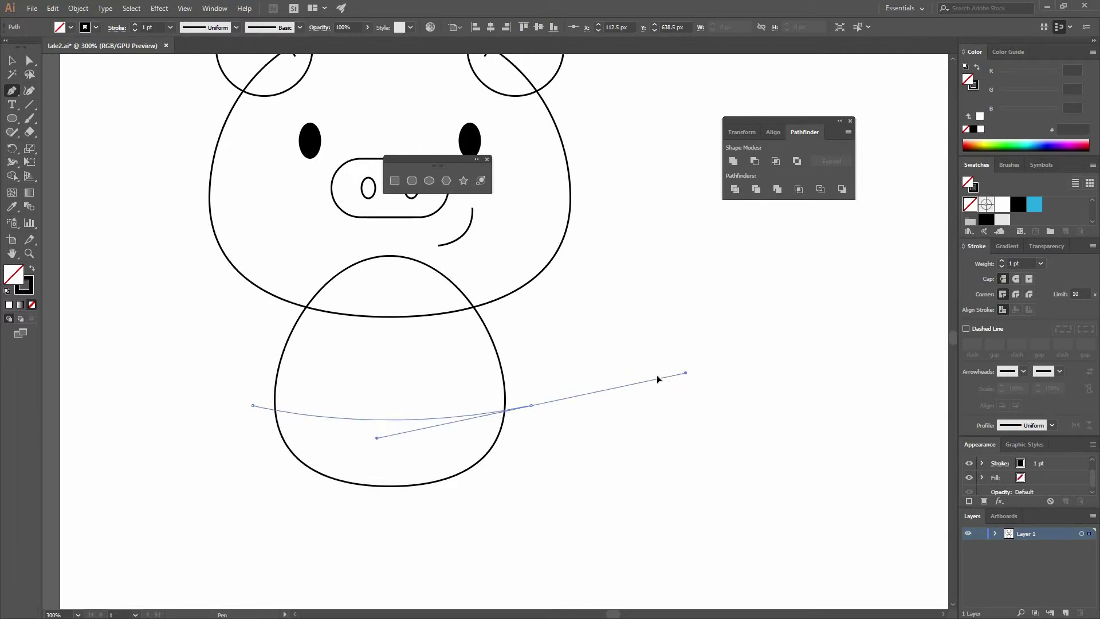
pyautogui.press('v')
pyautogui.click(515, 412)
pyautogui.moveTo(515, 407); pyautogui.dragTo(566, 408)
pyautogui.hotkey('ctrl', 'z')
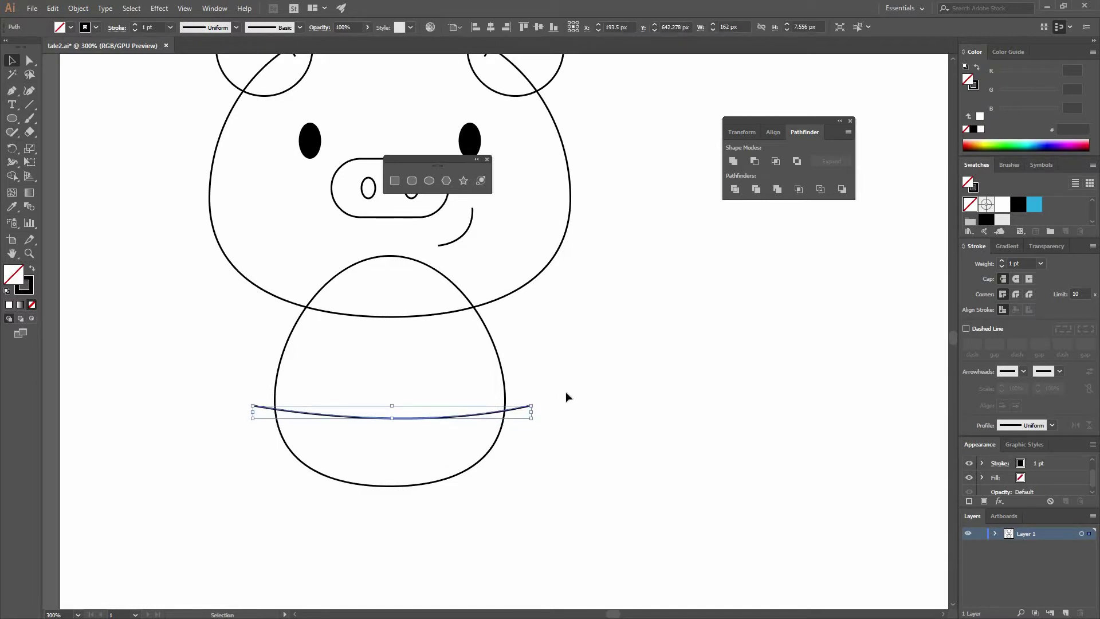
# Divide the egg-shaped body along the curve with the Pathfinder Divide operation
pyautogui.click(536, 440)
pyautogui.moveTo(537, 443); pyautogui.dragTo(503, 425)
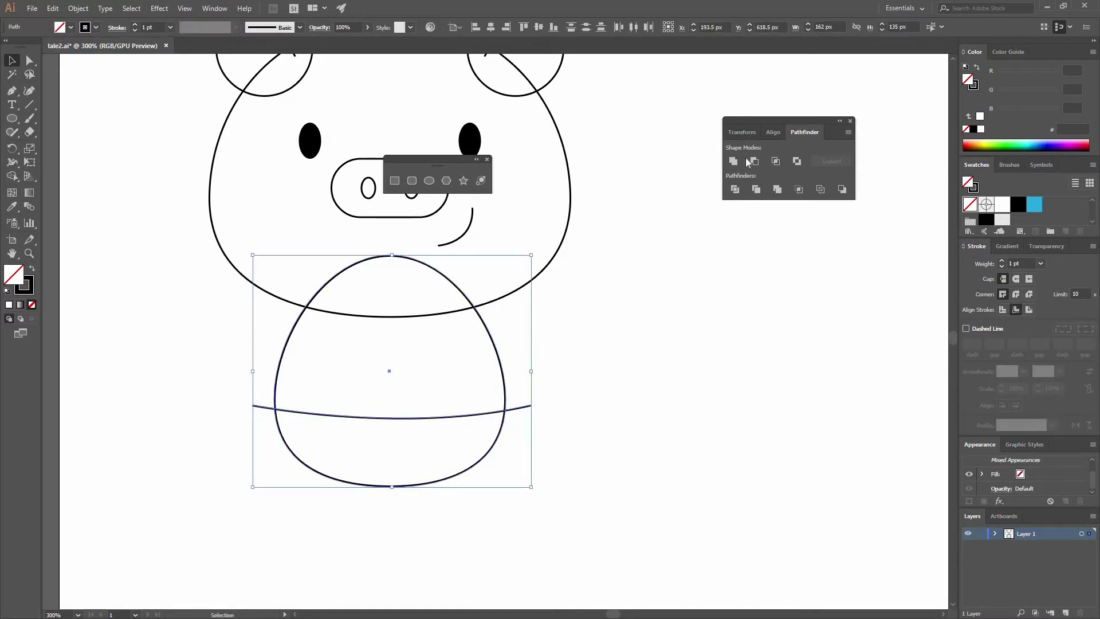
pyautogui.click(738, 193)
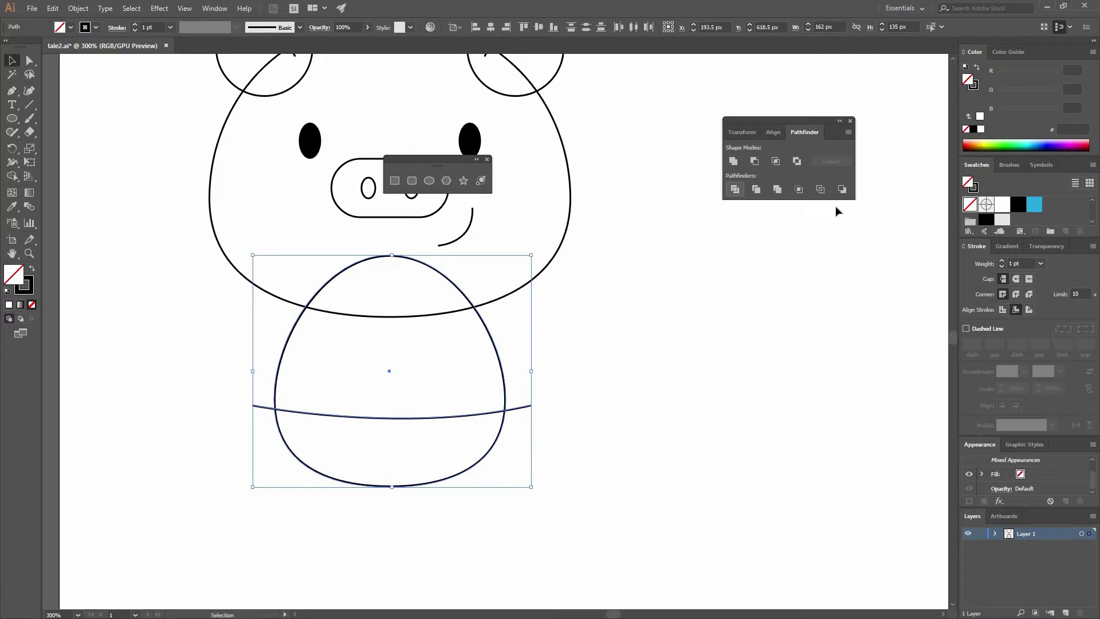
pyautogui.click(735, 190)
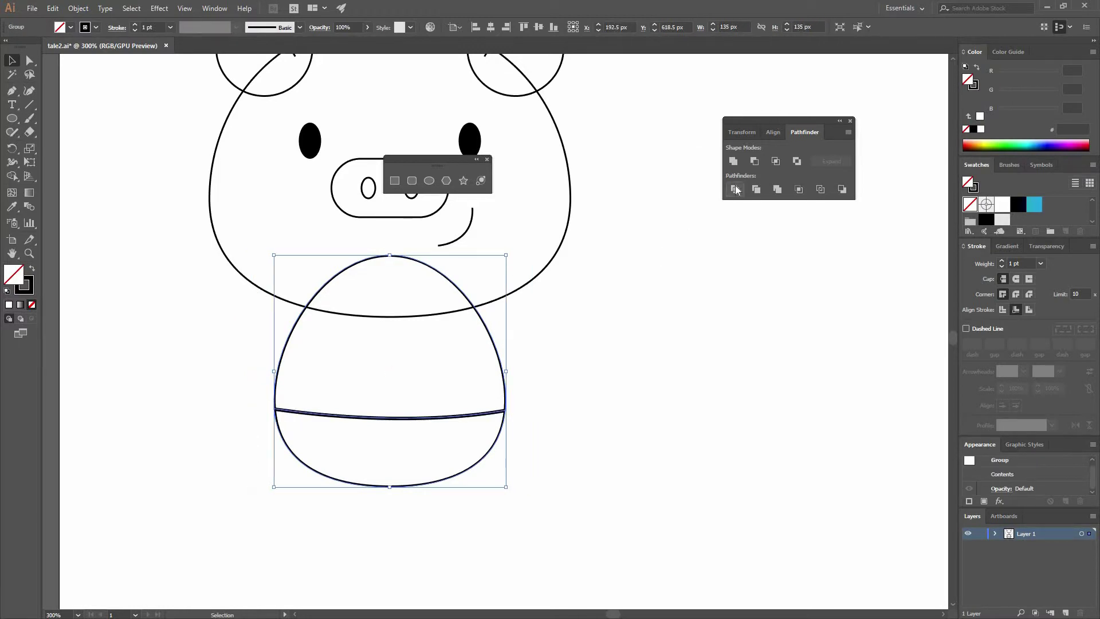
pyautogui.hotkey('ctrl', 'z')
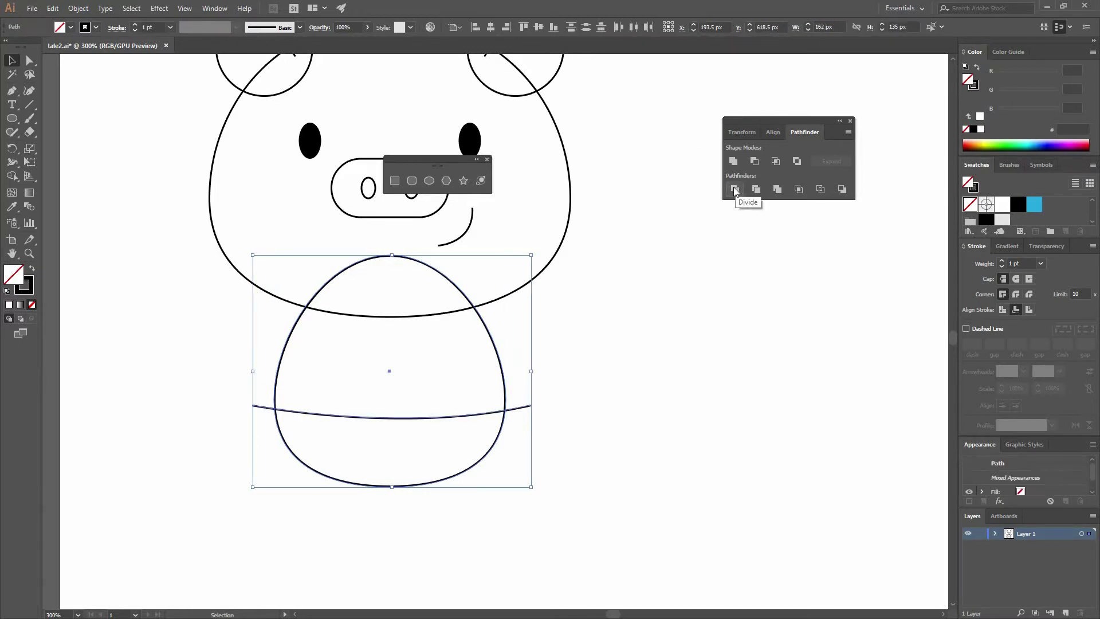
pyautogui.hotkey('ctrl', 'shift', 'z')
pyautogui.click(545, 389)
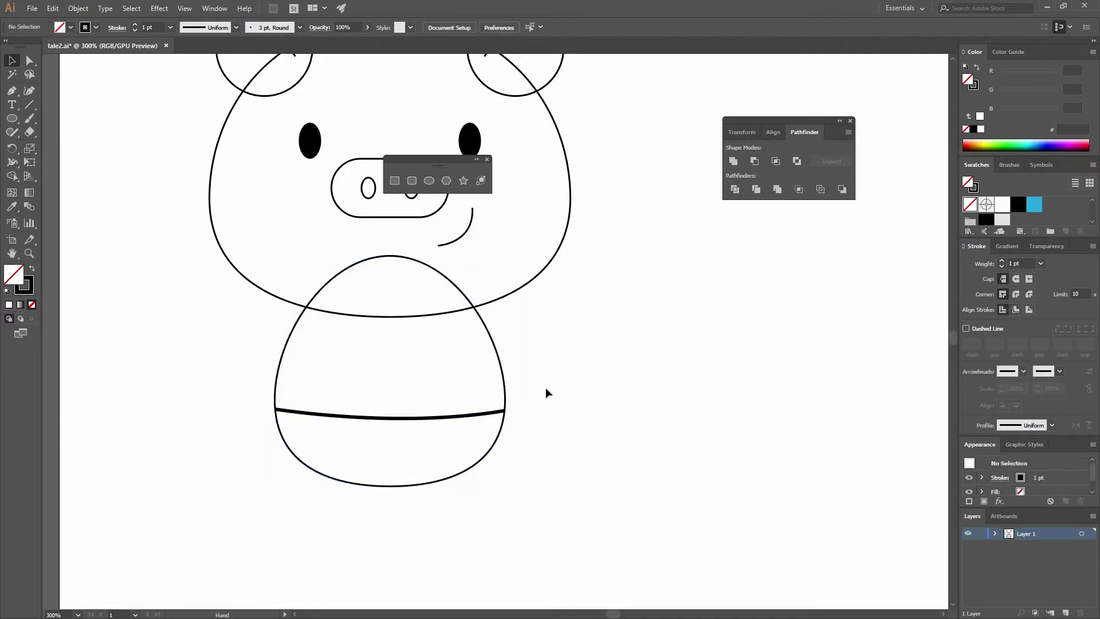
# Try swapping the fill and stroke of the divided body to make it solid black
pyautogui.moveTo(545, 389); pyautogui.dragTo(576, 348)
pyautogui.hotkey('ctrl', '+')
pyautogui.hotkey('ctrl', '+')
pyautogui.hotkey('ctrl', '-')
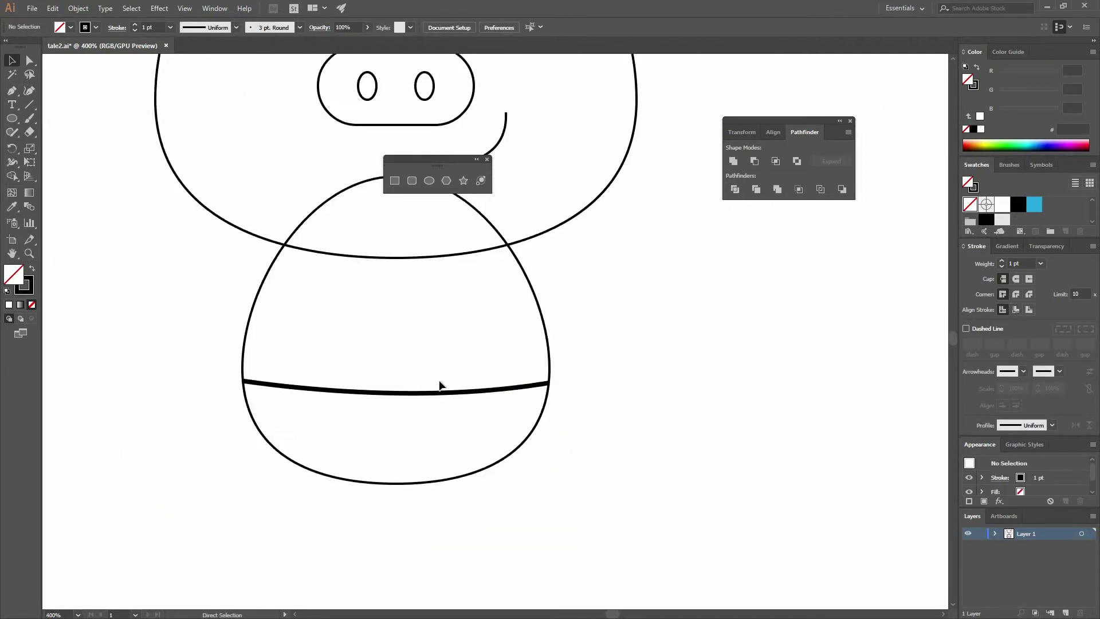
pyautogui.hotkey('ctrl', '-')
pyautogui.hotkey('ctrl', 'z')
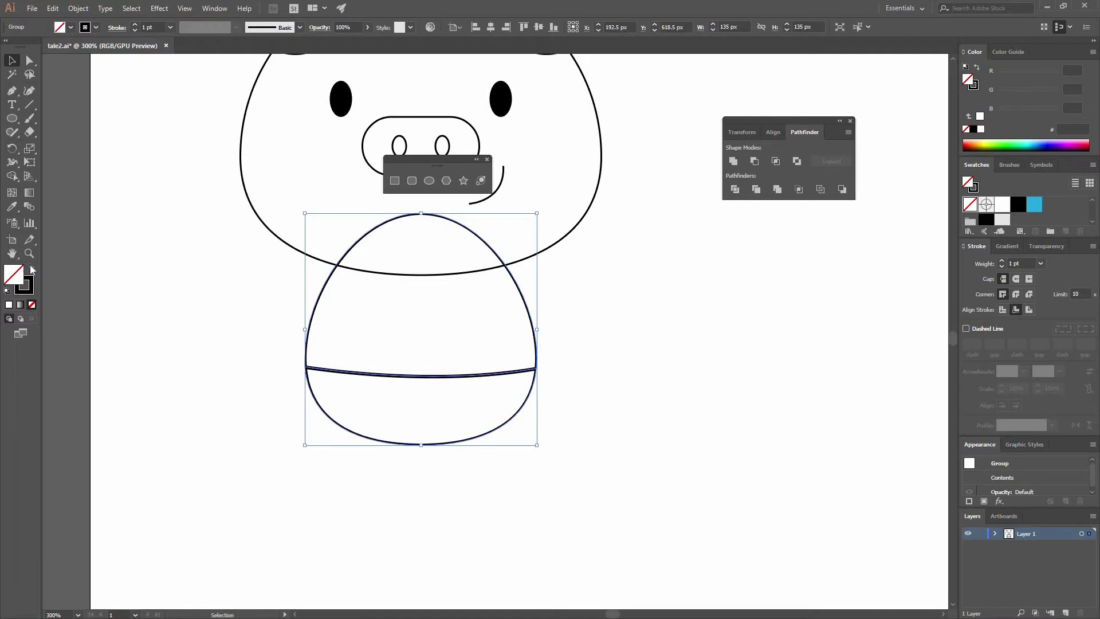
pyautogui.click(32, 269)
pyautogui.click(708, 368)
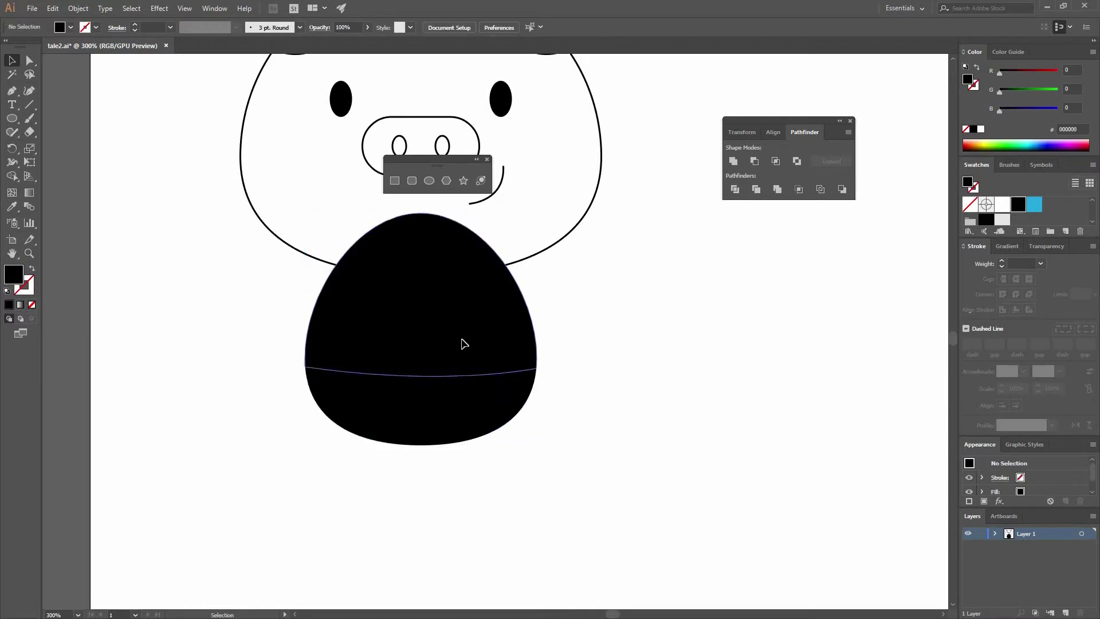
pyautogui.hotkey('ctrl', 'z')
# Ungroup the divided body into separate upper and lower pieces
pyautogui.rightClick(520, 408)
pyautogui.click(538, 419)
pyautogui.click(536, 338)
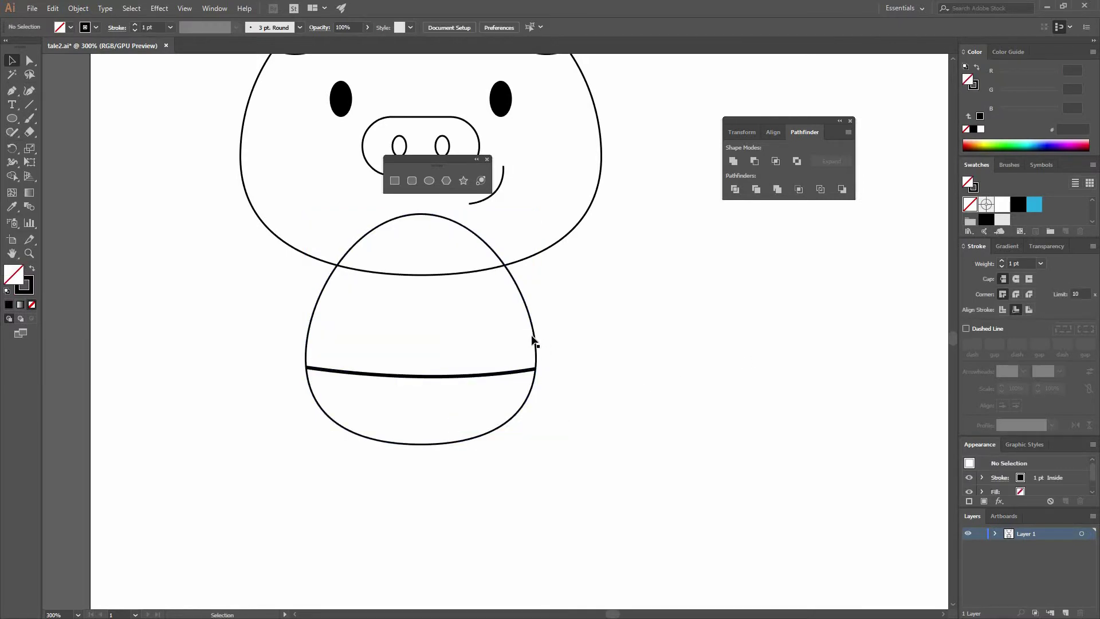
pyautogui.moveTo(538, 297); pyautogui.dragTo(562, 234)
pyautogui.hotkey('ctrl', 'z')
# Draw a curved arm line about 35 px wide and 48 px high outside the body's upper left side
pyautogui.moveTo(562, 388)
pyautogui.mouseDown()
pyautogui.moveTo(545, 420)
pyautogui.moveTo(566, 381)
pyautogui.mouseUp()
pyautogui.scroll(-4, 545, 344)
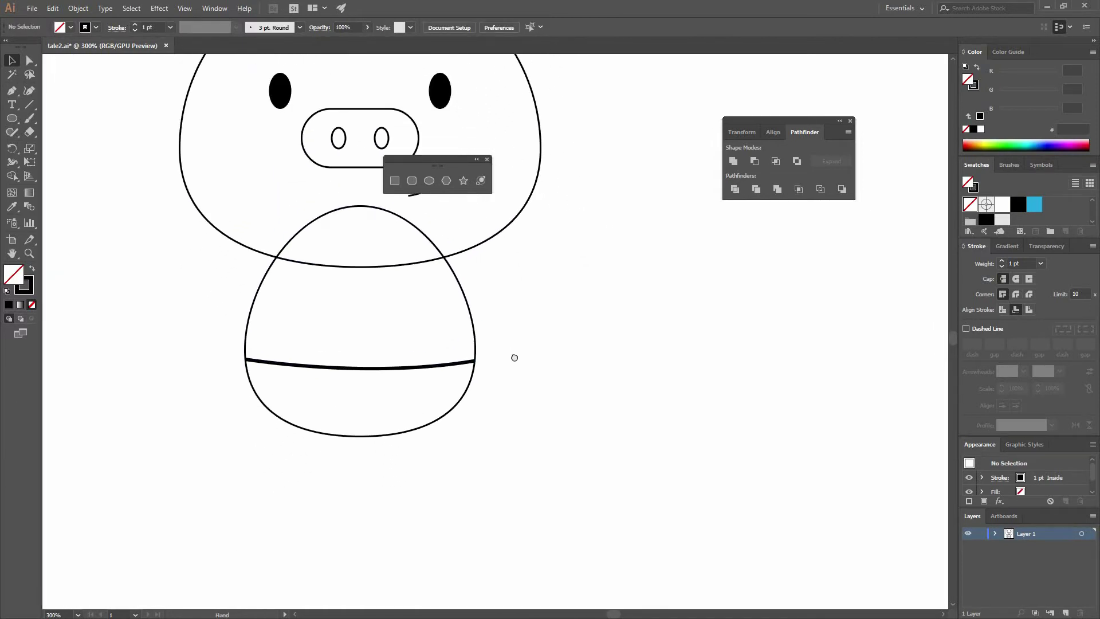
pyautogui.scroll(7, 493, 470)
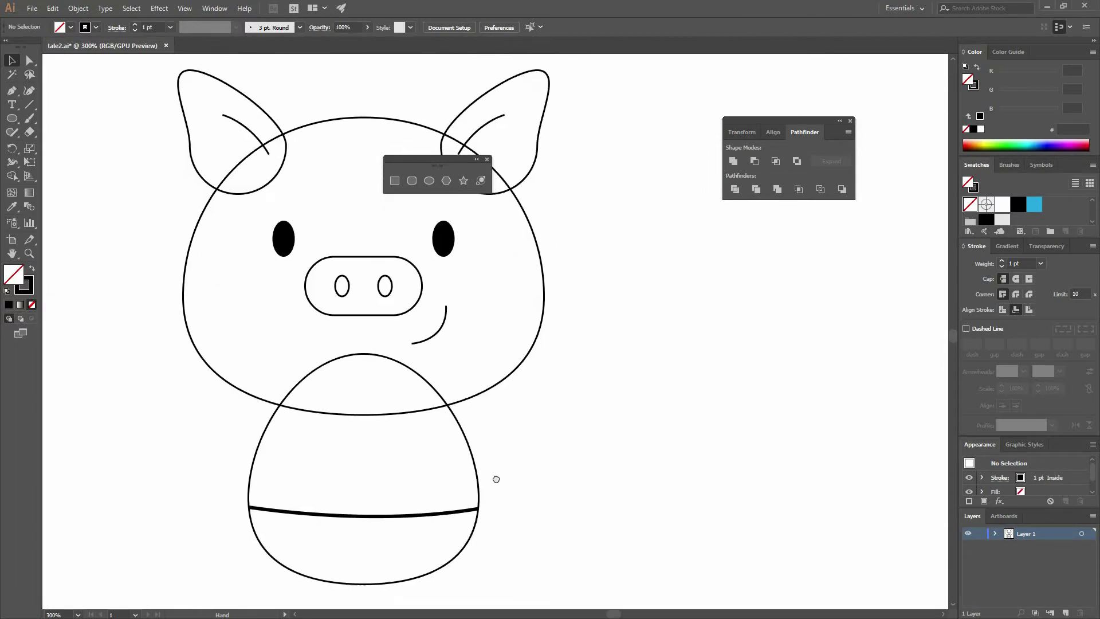
pyautogui.scroll(-2, 499, 493)
pyautogui.click(393, 473)
pyautogui.moveTo(396, 470); pyautogui.dragTo(405, 458)
pyautogui.click(508, 459)
pyautogui.moveTo(479, 437); pyautogui.dragTo(434, 424)
pyautogui.press('p')
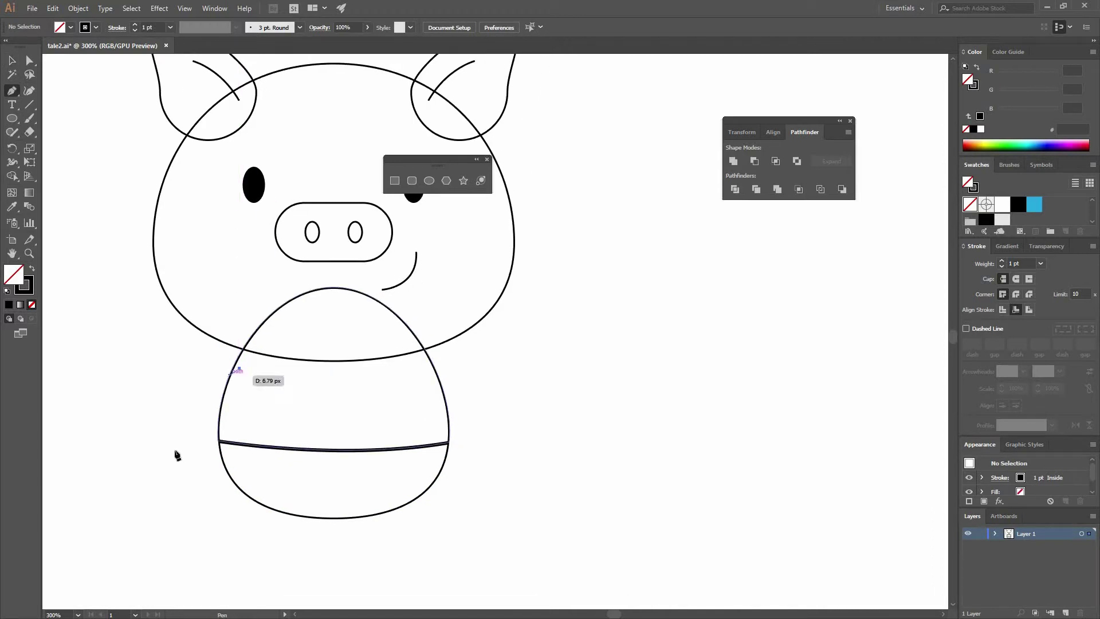
pyautogui.moveTo(179, 451); pyautogui.dragTo(157, 513)
pyautogui.press('v')
pyautogui.click(261, 410)
pyautogui.moveTo(261, 406); pyautogui.dragTo(310, 377)
# Set the arm line's stroke weight to 16 pt
pyautogui.click(251, 376)
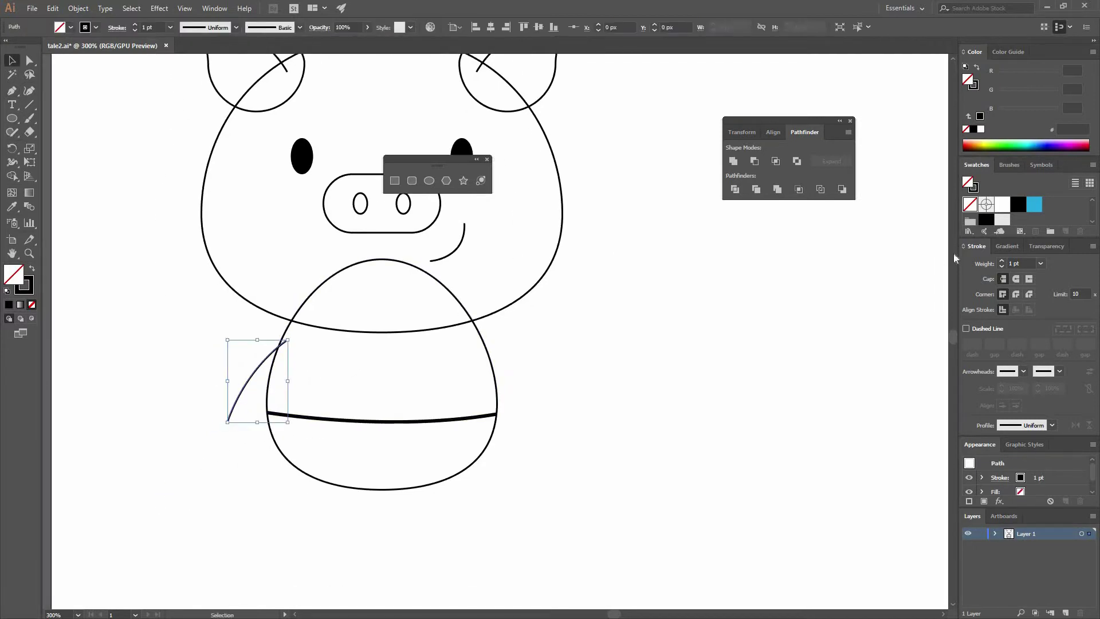
pyautogui.click(1041, 264)
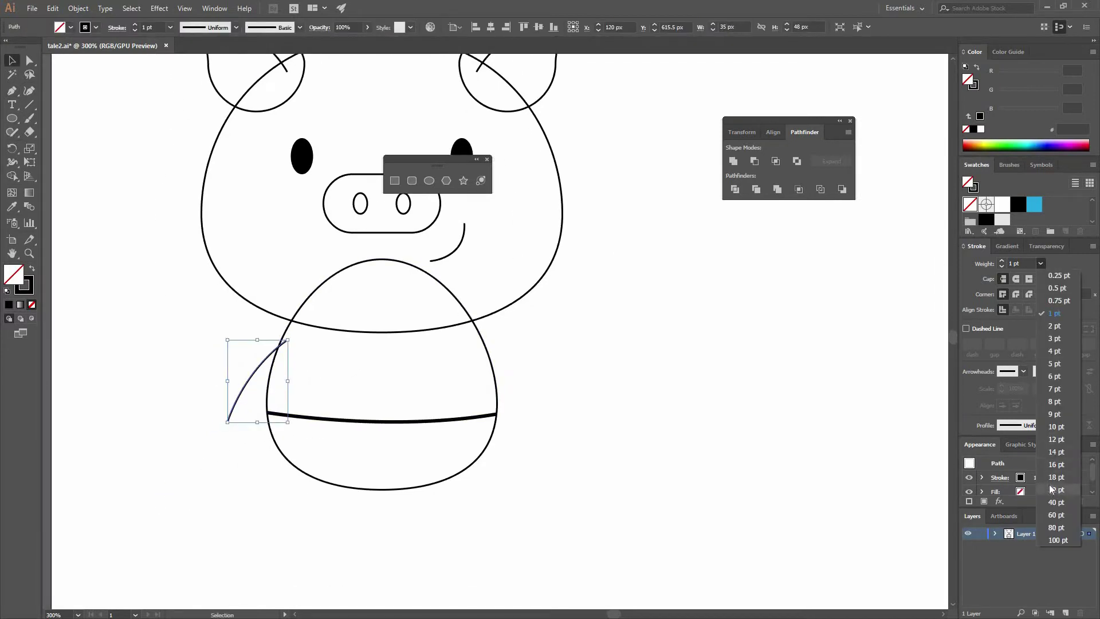
pyautogui.click(1044, 483)
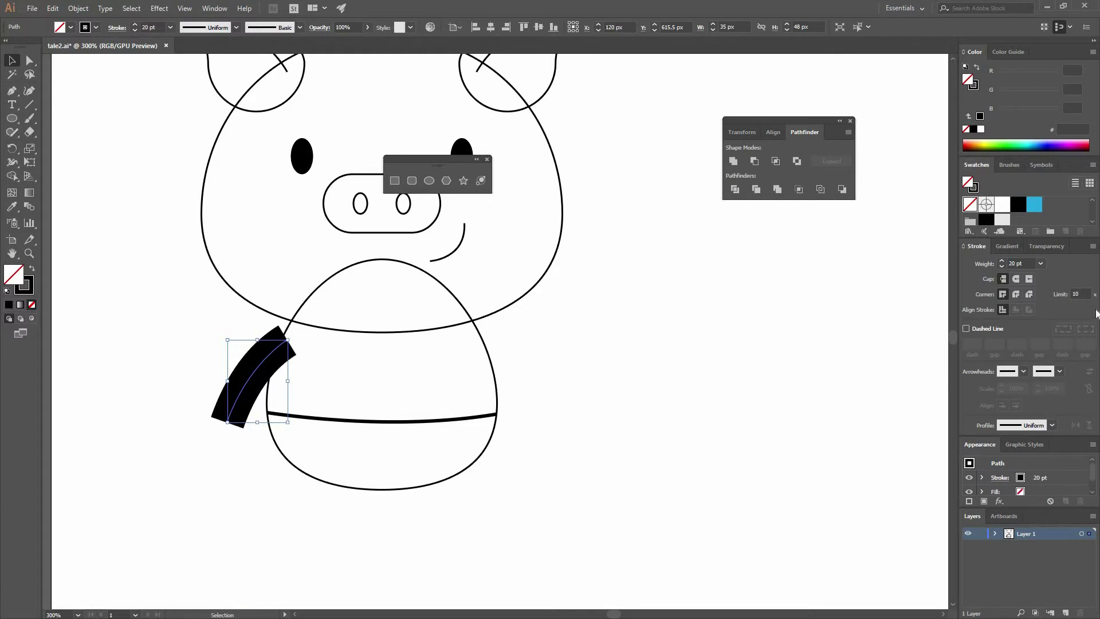
pyautogui.click(1041, 264)
pyautogui.click(1064, 464)
pyautogui.click(322, 340)
# Extend the arm's upper end further into the body, making its path about 42.5 px wide
pyautogui.press('a')
pyautogui.moveTo(286, 343); pyautogui.dragTo(303, 338)
pyautogui.press('v')
pyautogui.click(300, 375)
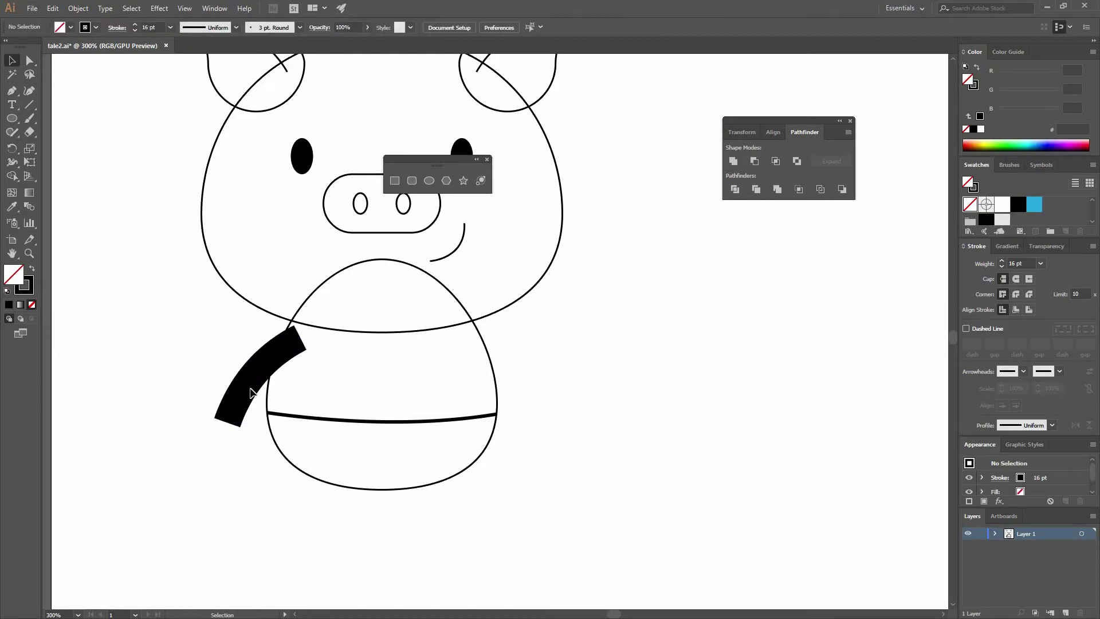
pyautogui.click(250, 383)
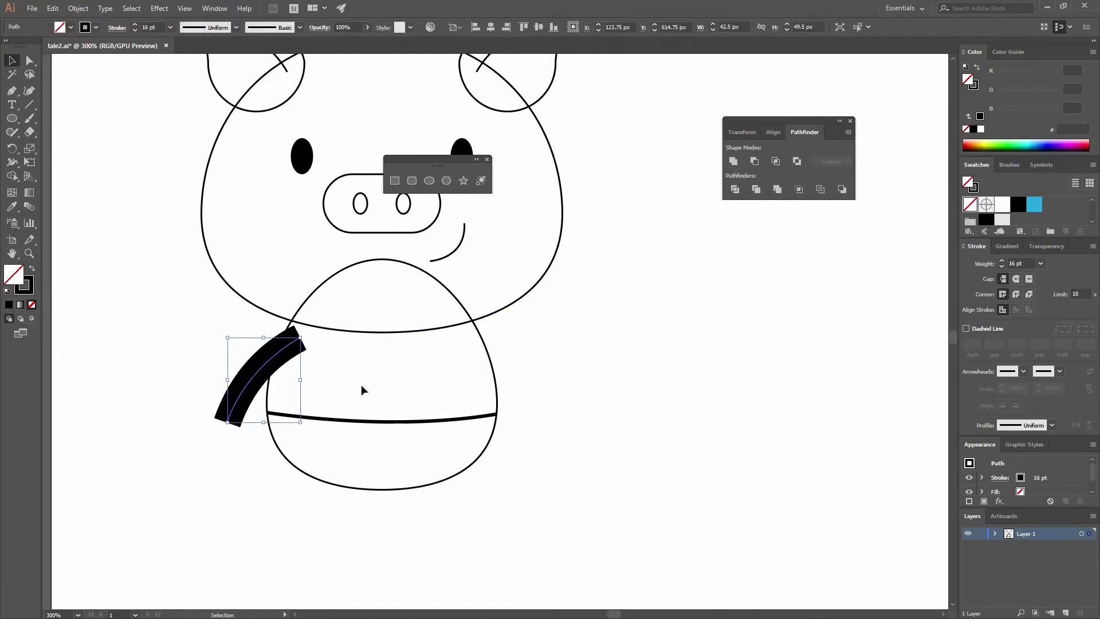
pyautogui.click(319, 377)
# Draw a straight vertical leg with the Pen tool from the body's lower edge, using a 16 pt stroke
pyautogui.press('p')
pyautogui.moveTo(349, 475); pyautogui.dragTo(350, 530)
pyautogui.click(350, 530)
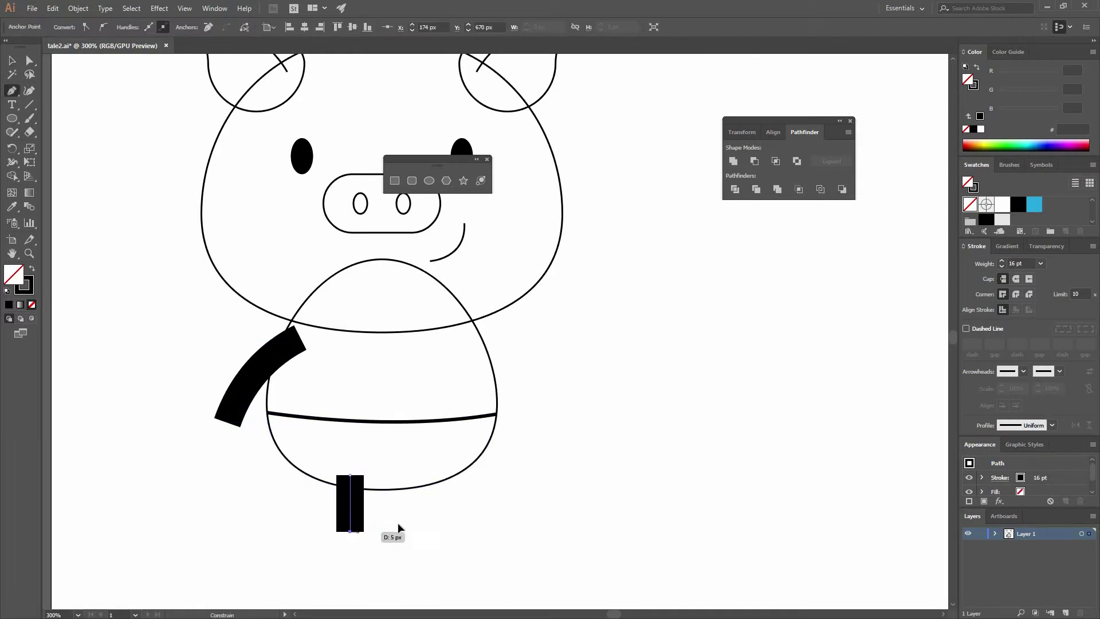
pyautogui.press('v')
pyautogui.click(385, 520)
pyautogui.scroll(3, 421, 525)
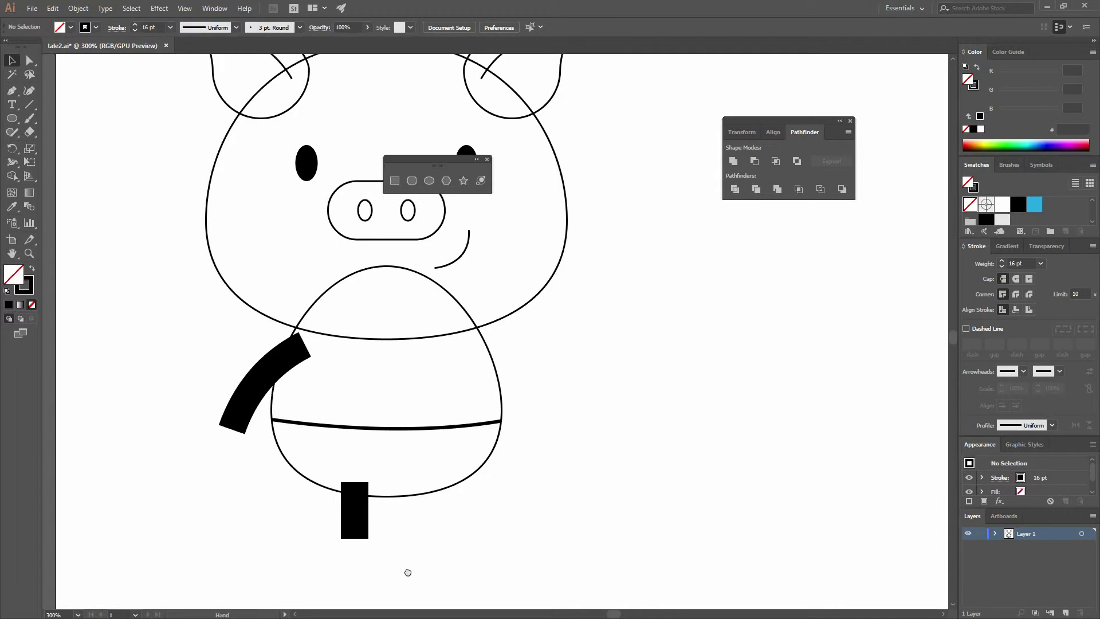
# Lengthen the leg to about 44 px by moving its lower anchor point straight down
pyautogui.scroll(-5, 373, 508)
pyautogui.press('a')
pyautogui.click(348, 493)
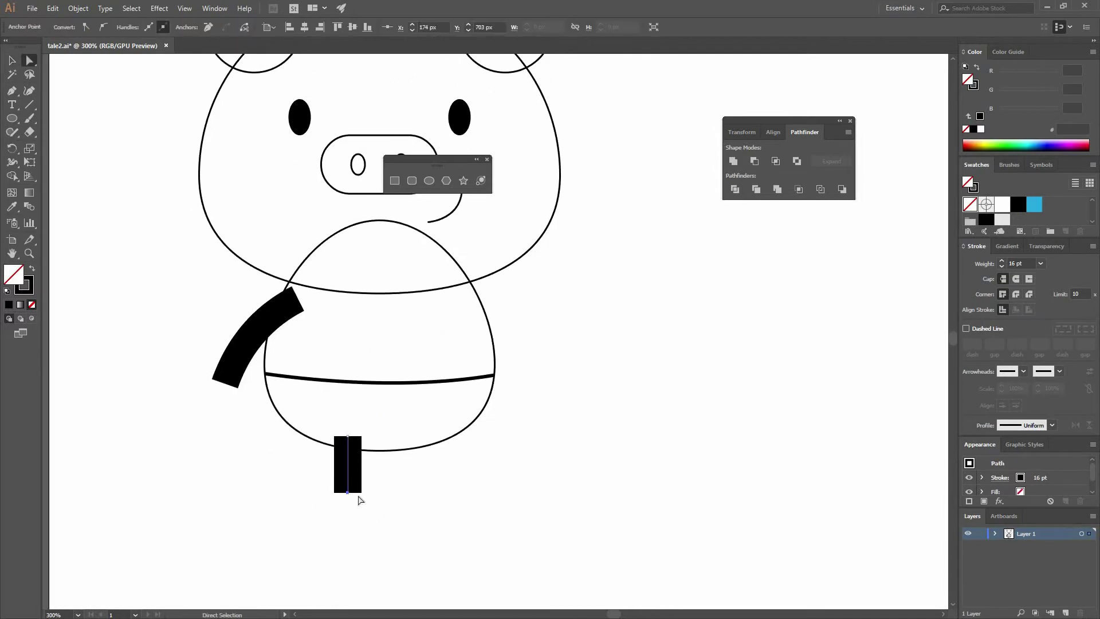
pyautogui.moveTo(350, 494); pyautogui.dragTo(349, 512)
pyautogui.click(447, 491)
# Expand the arm's fill and stroke into a shape and swap its colours to give a black outline without fill
pyautogui.moveTo(428, 537); pyautogui.dragTo(418, 591)
pyautogui.press('v')
pyautogui.click(233, 409)
pyautogui.click(77, 8)
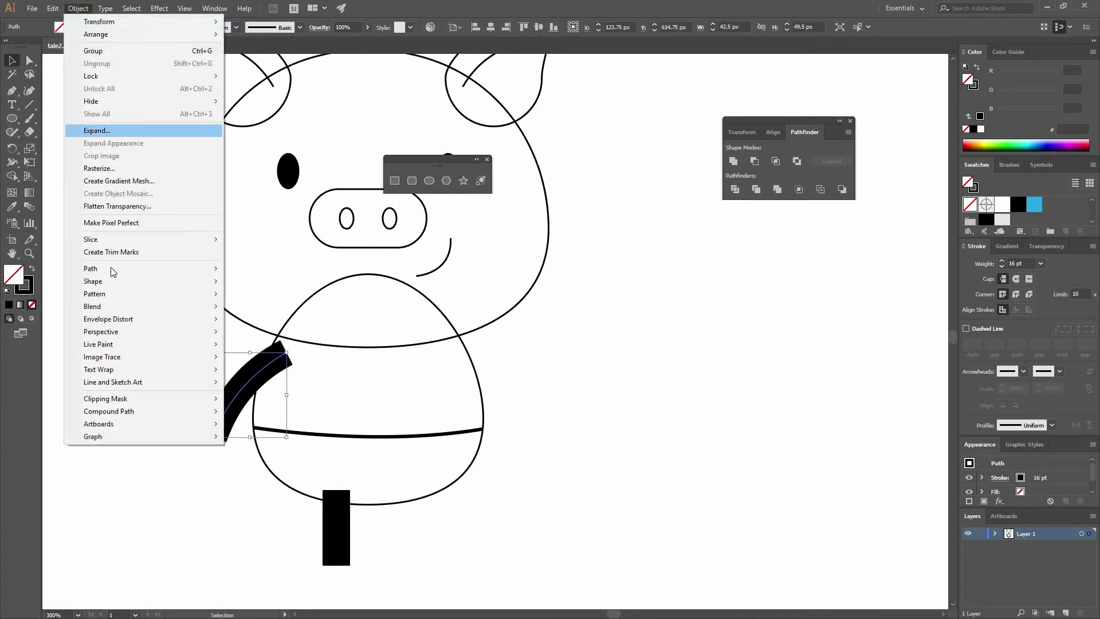
pyautogui.moveTo(222, 270)
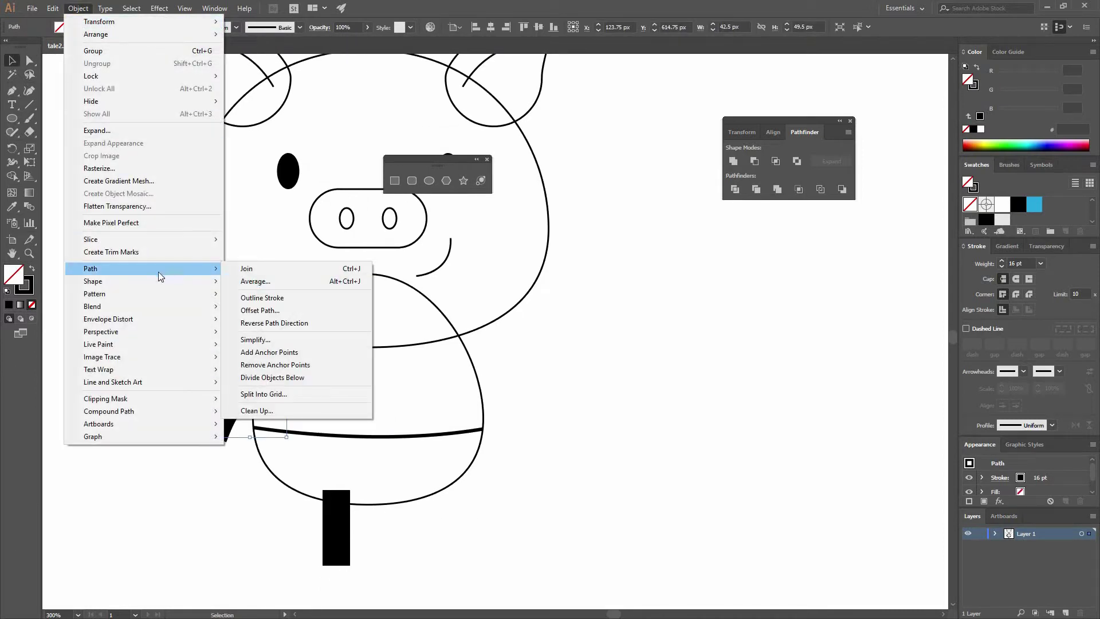
pyautogui.click(140, 135)
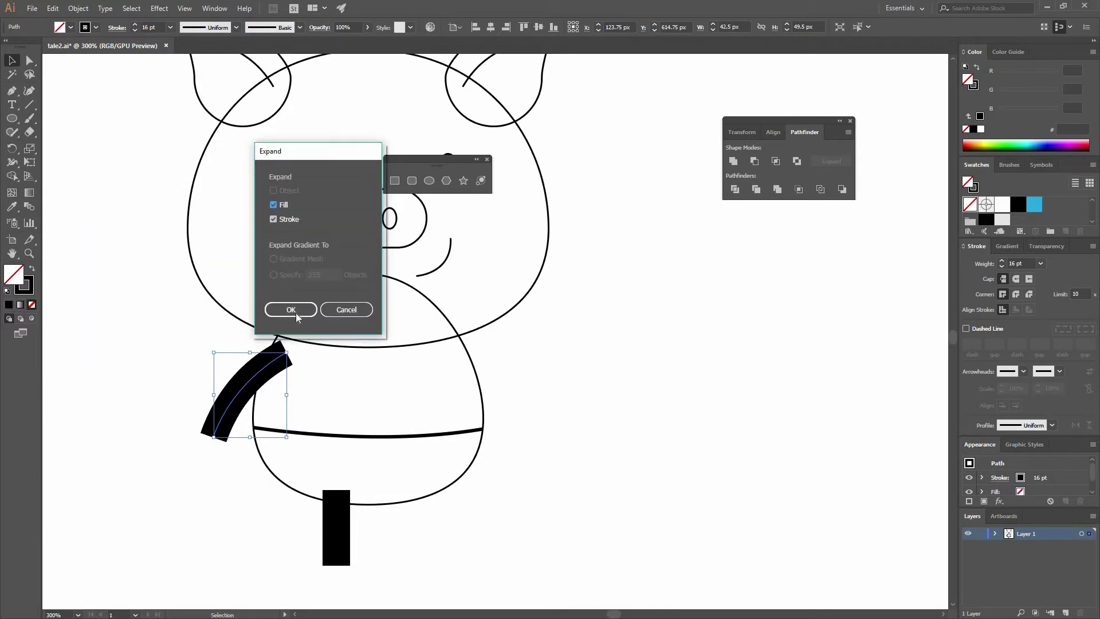
pyautogui.click(289, 310)
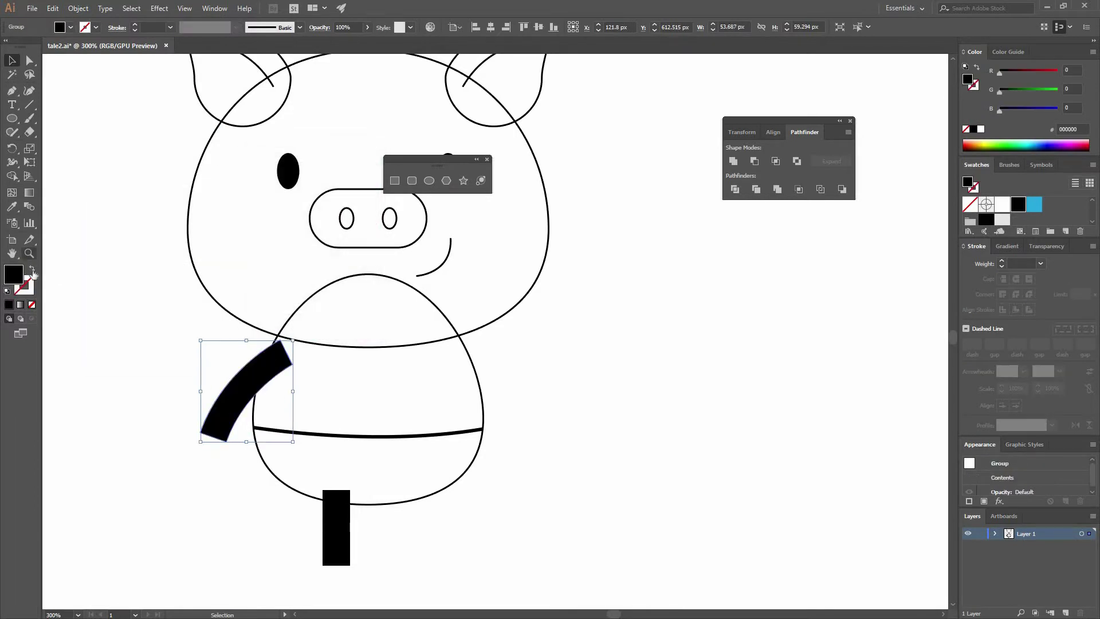
pyautogui.hotkey('shift', 'x')
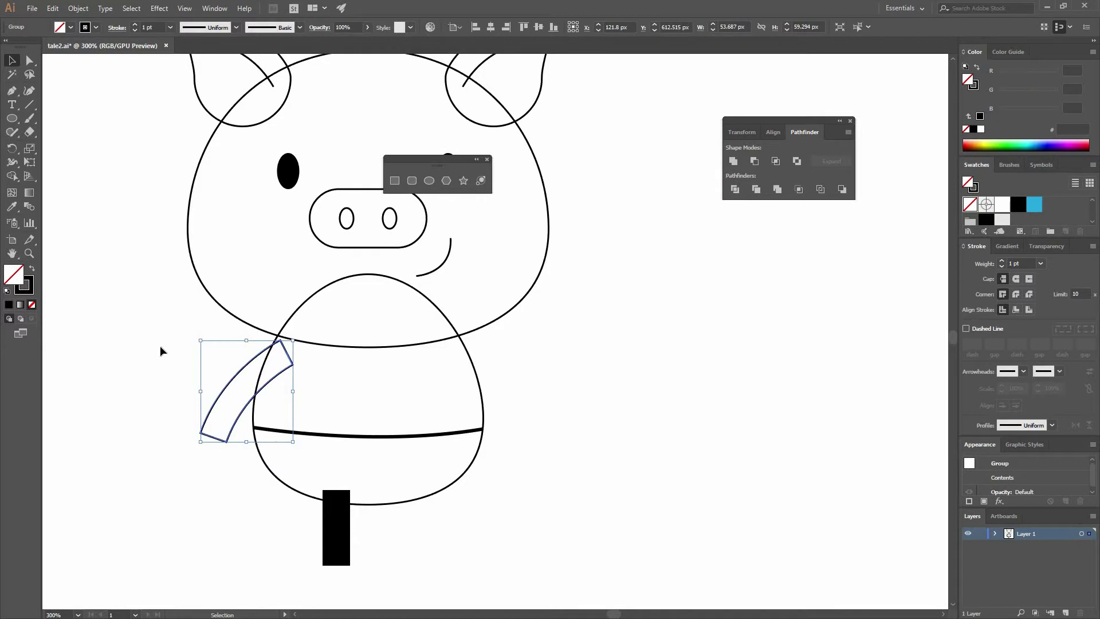
# Expand the leg's fill and stroke into a shape and swap its colours to give a black outline without fill
pyautogui.click(336, 517)
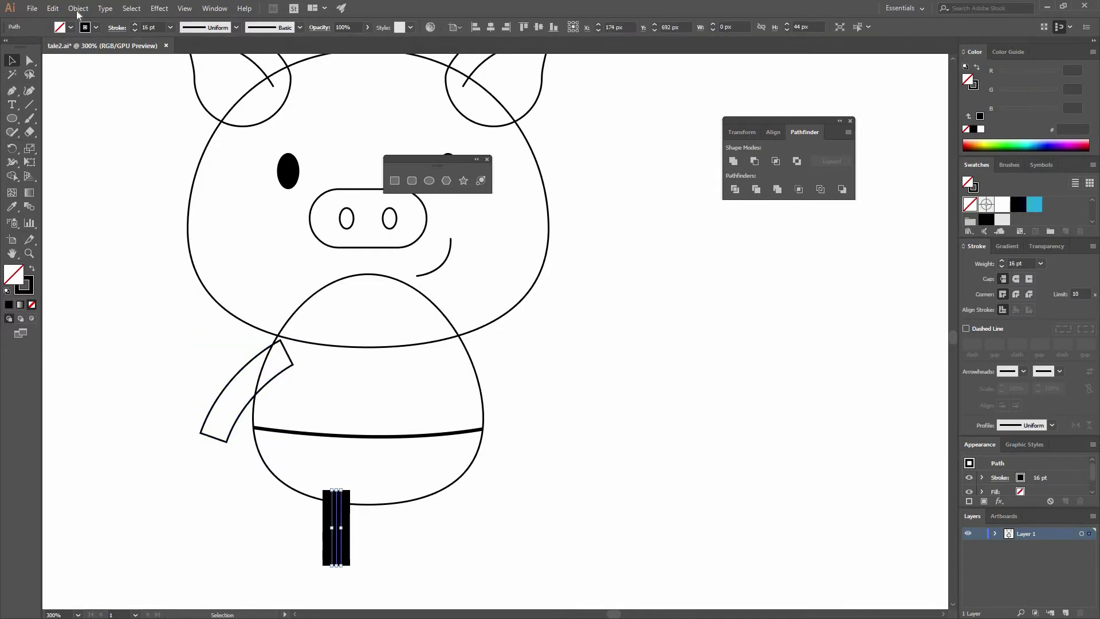
pyautogui.hotkey('alt', 'o')
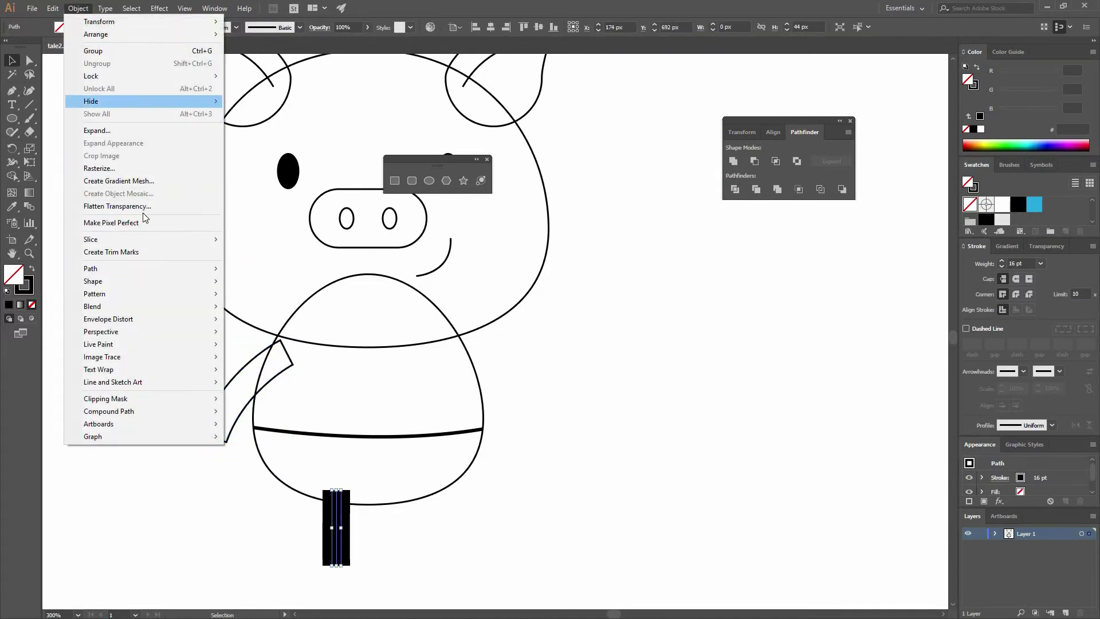
pyautogui.click(115, 132)
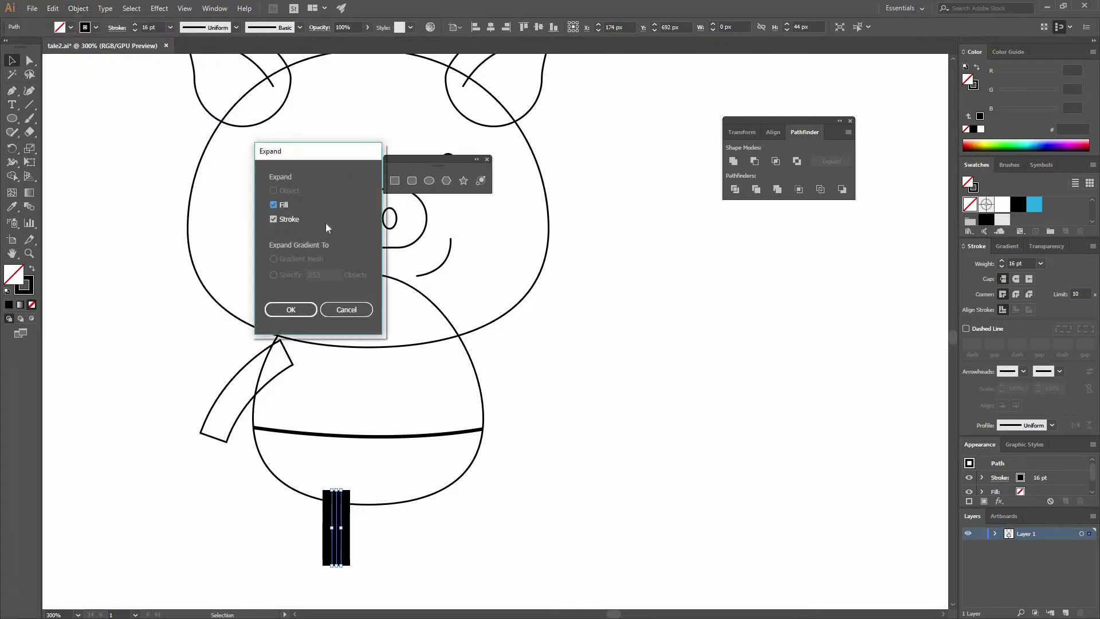
pyautogui.click(303, 311)
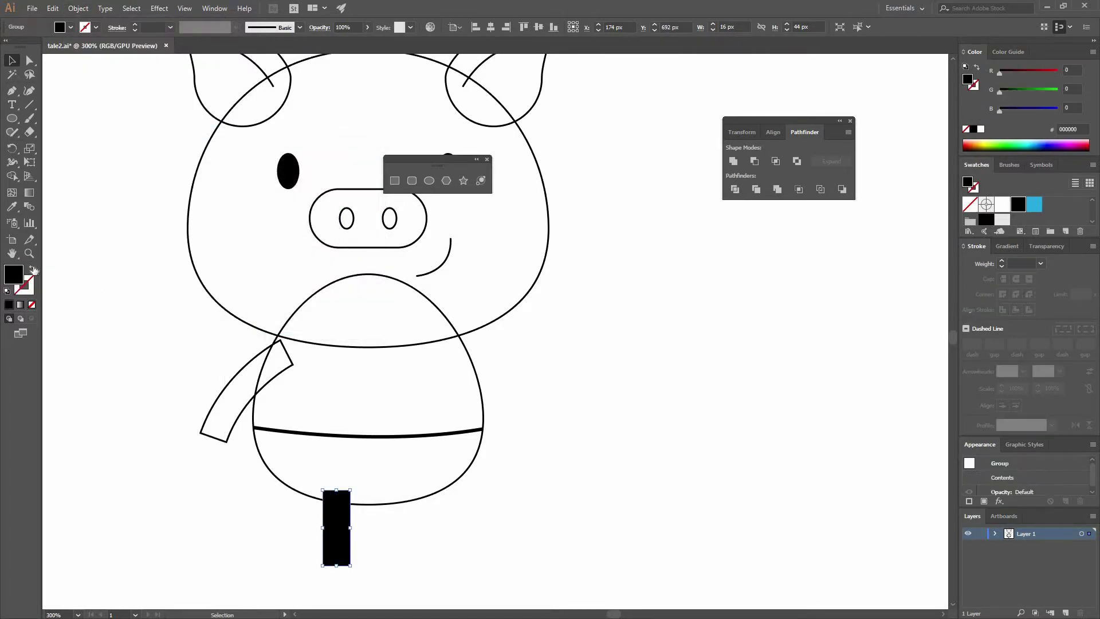
pyautogui.hotkey('shift', 'x')
pyautogui.click(326, 380)
pyautogui.scroll(-3, 297, 514)
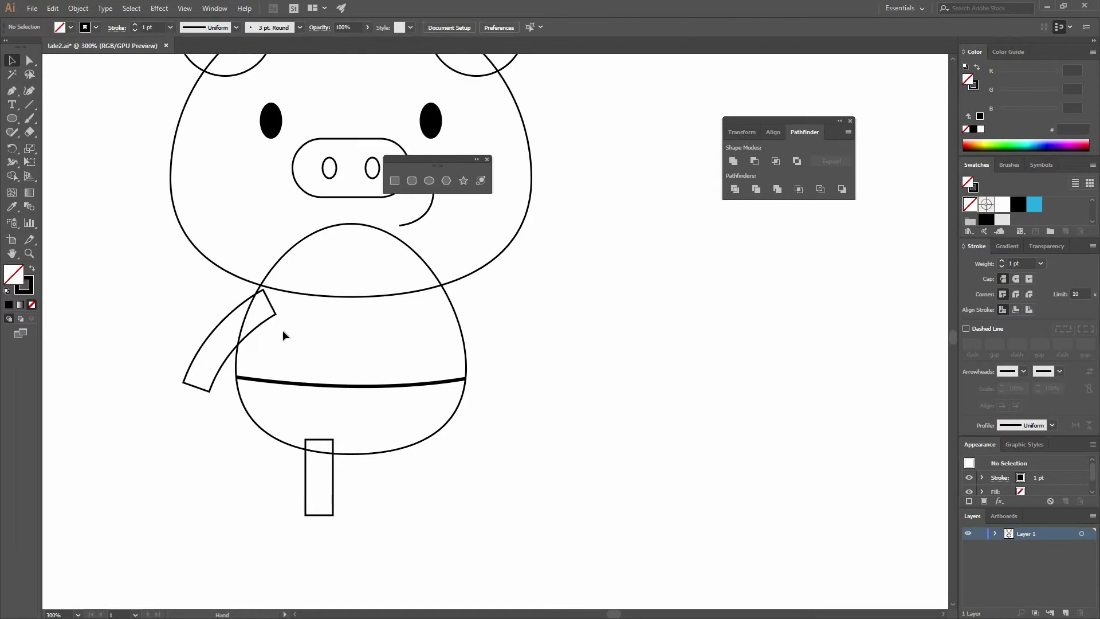
# Draw a straight horizontal line across the leg near its foot, divide the leg along it, and ungroup the resulting pieces
pyautogui.press('p')
pyautogui.click(256, 447)
pyautogui.keyDown('shift'); pyautogui.click(317, 447); pyautogui.keyUp('shift')
pyautogui.press('v')
pyautogui.moveTo(247, 429); pyautogui.dragTo(330, 467)
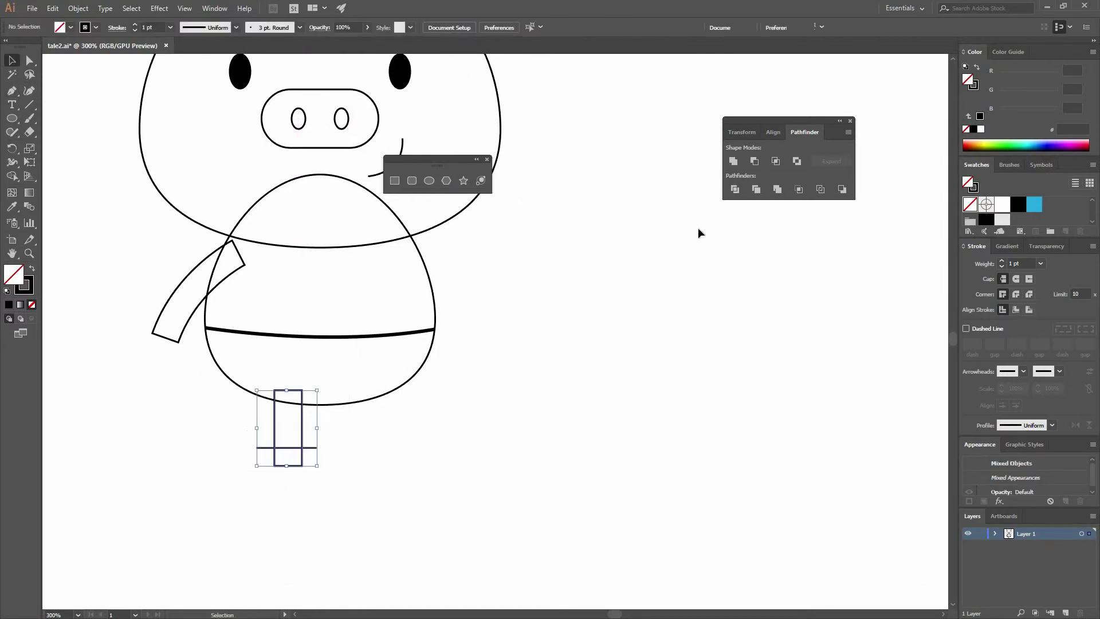
pyautogui.click(735, 189)
pyautogui.rightClick(306, 390)
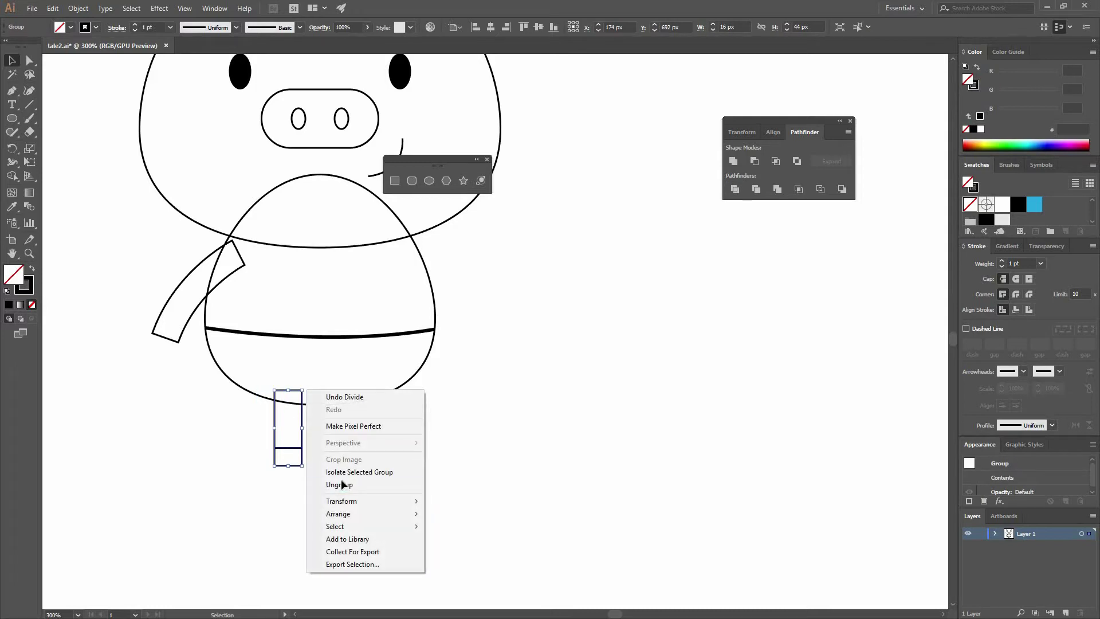
pyautogui.click(339, 487)
# Group the leg's upper piece and foot piece together
pyautogui.moveTo(336, 473); pyautogui.dragTo(236, 422)
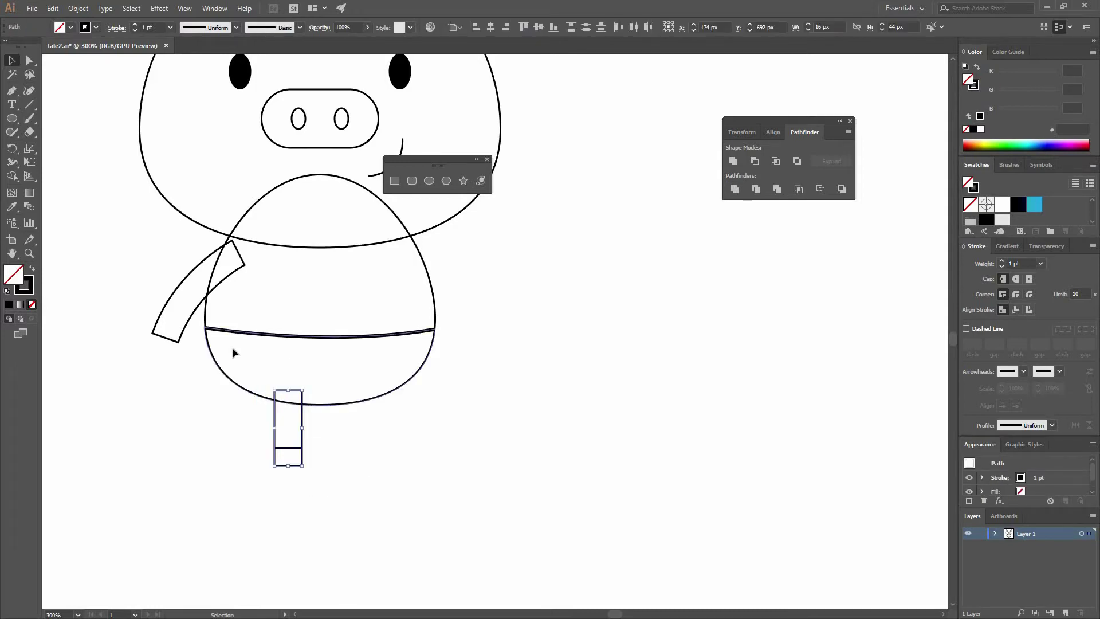
pyautogui.click(311, 436)
pyautogui.moveTo(302, 433); pyautogui.dragTo(364, 380)
pyautogui.hotkey('ctrl', 'z')
pyautogui.moveTo(324, 465); pyautogui.dragTo(214, 426)
pyautogui.hotkey('ctrl', 'g')
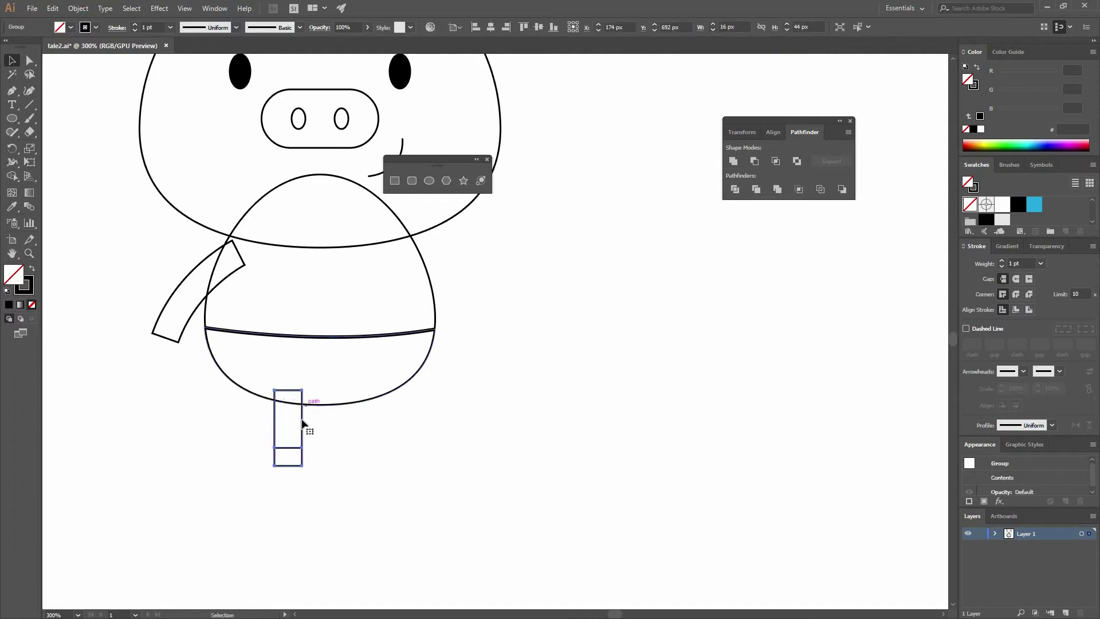
# Duplicate the leg alongside the original so the pair spans about 47 px, and centre both legs horizontally under the body
pyautogui.moveTo(302, 421); pyautogui.dragTo(371, 447)
pyautogui.click(370, 454)
pyautogui.moveTo(279, 442); pyautogui.dragTo(369, 458)
pyautogui.keyDown('shift'); pyautogui.click(392, 391); pyautogui.keyUp('shift')
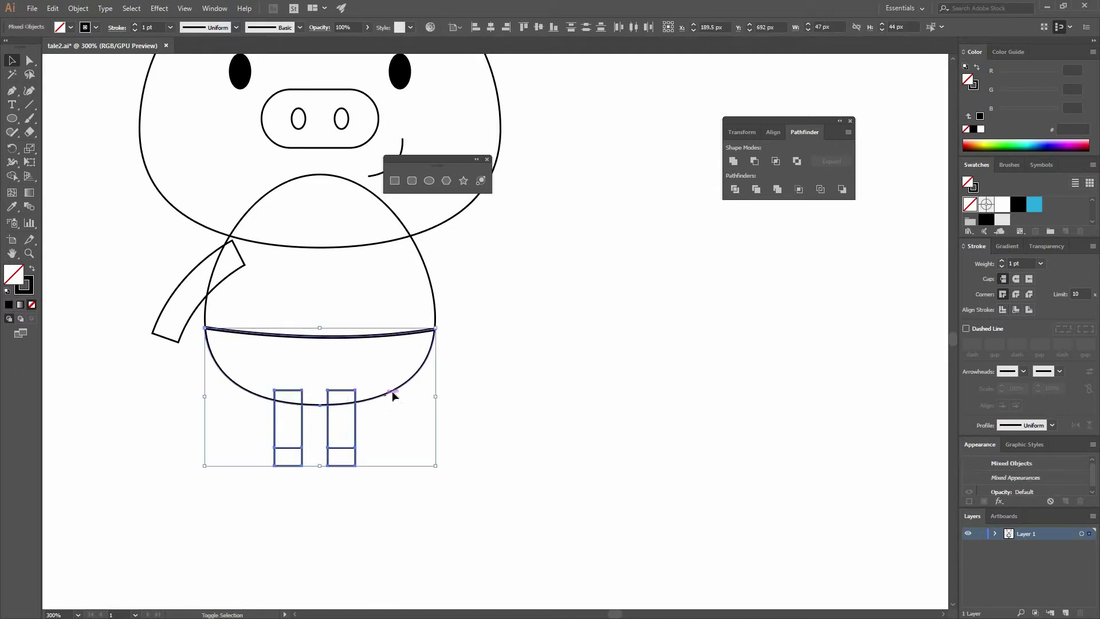
pyautogui.click(491, 28)
pyautogui.click(460, 482)
pyautogui.moveTo(459, 481); pyautogui.dragTo(488, 472)
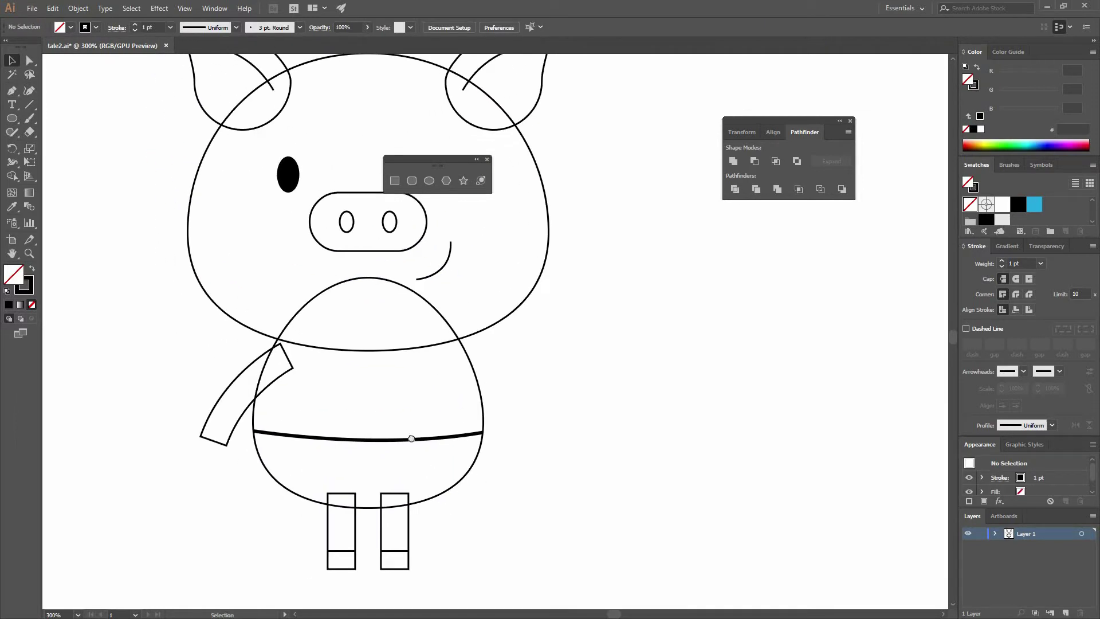
# Scale the body down slightly so it is narrower and shorter, keeping it centred beneath the head
pyautogui.moveTo(365, 512); pyautogui.dragTo(382, 456)
pyautogui.scroll(-1, 436, 425)
pyautogui.moveTo(436, 280); pyautogui.dragTo(445, 390)
pyautogui.click(422, 457)
pyautogui.moveTo(474, 341)
pyautogui.mouseDown()
pyautogui.moveTo(448, 415)
pyautogui.moveTo(481, 359)
pyautogui.mouseUp()
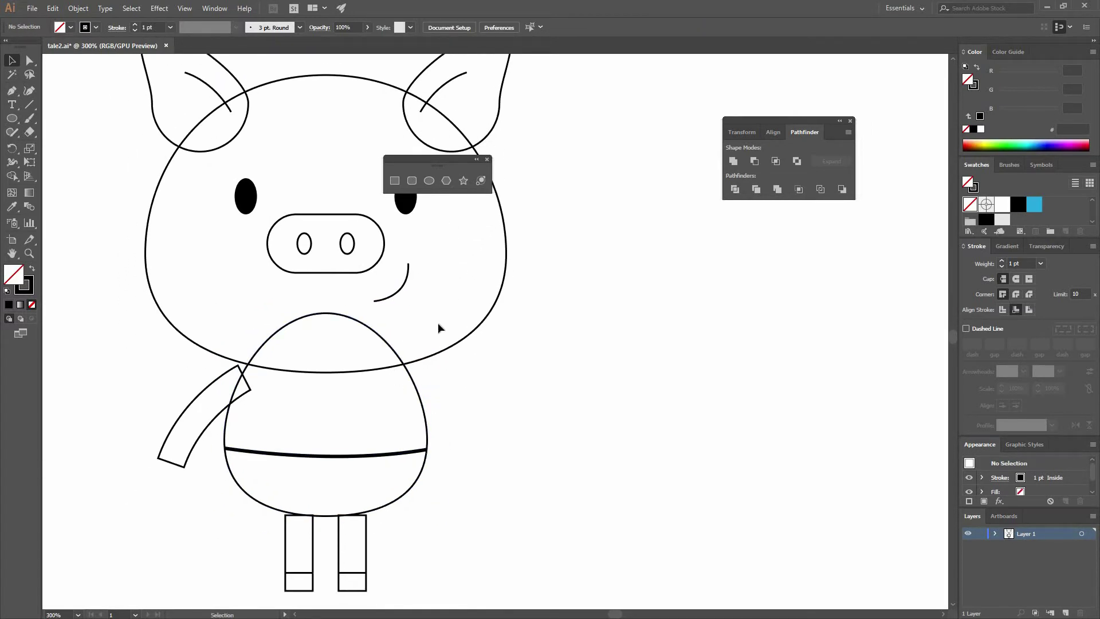
pyautogui.click(427, 442)
pyautogui.moveTo(426, 316); pyautogui.dragTo(420, 321)
# Move both legs up to overlap the body's lower edge and shift the arm inward to overlap the body's side
pyautogui.click(257, 541)
pyautogui.click(312, 537)
pyautogui.moveTo(312, 537); pyautogui.dragTo(312, 514)
pyautogui.click(223, 438)
pyautogui.moveTo(219, 436); pyautogui.dragTo(227, 439)
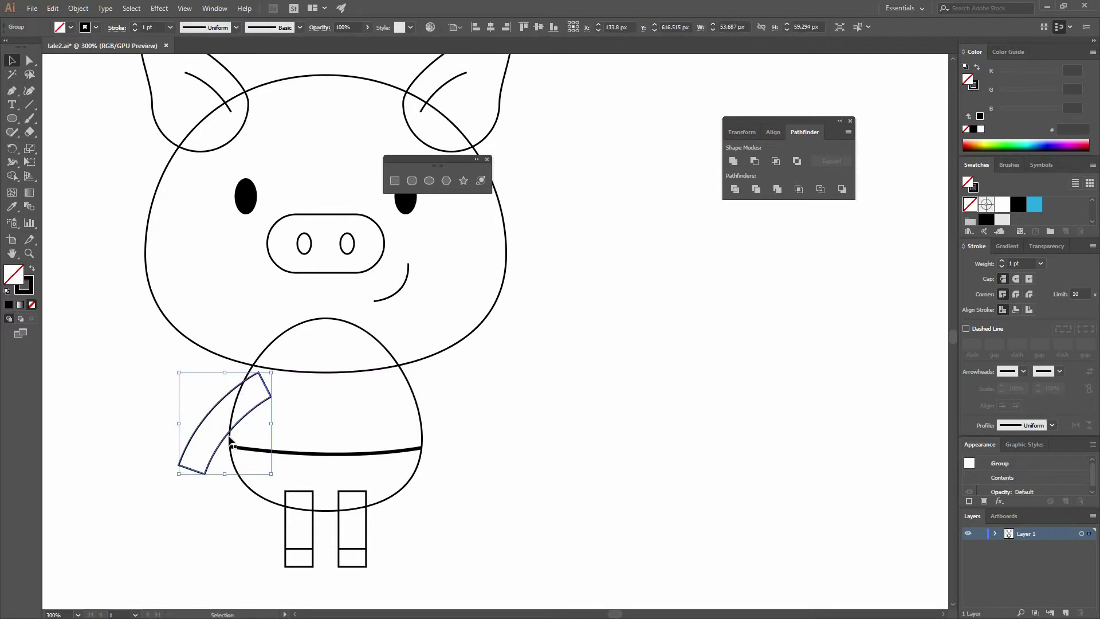
pyautogui.click(247, 407)
pyautogui.moveTo(258, 409); pyautogui.dragTo(290, 405)
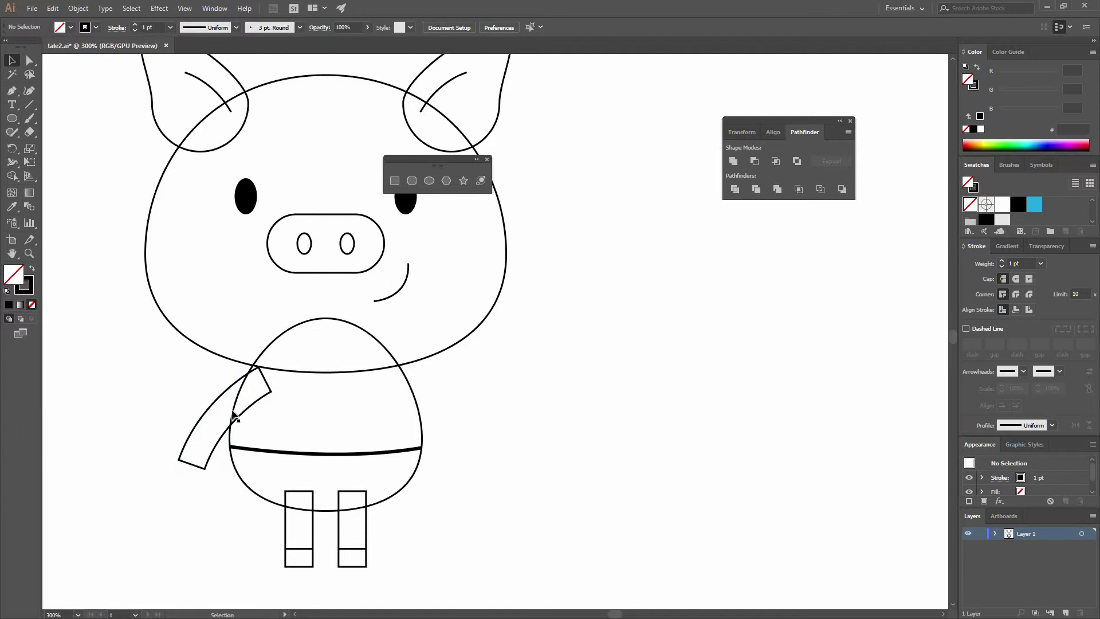
# Draw two slanted straight lines across the arm with the Pen tool, one mid-arm and one near the hand
pyautogui.press('p')
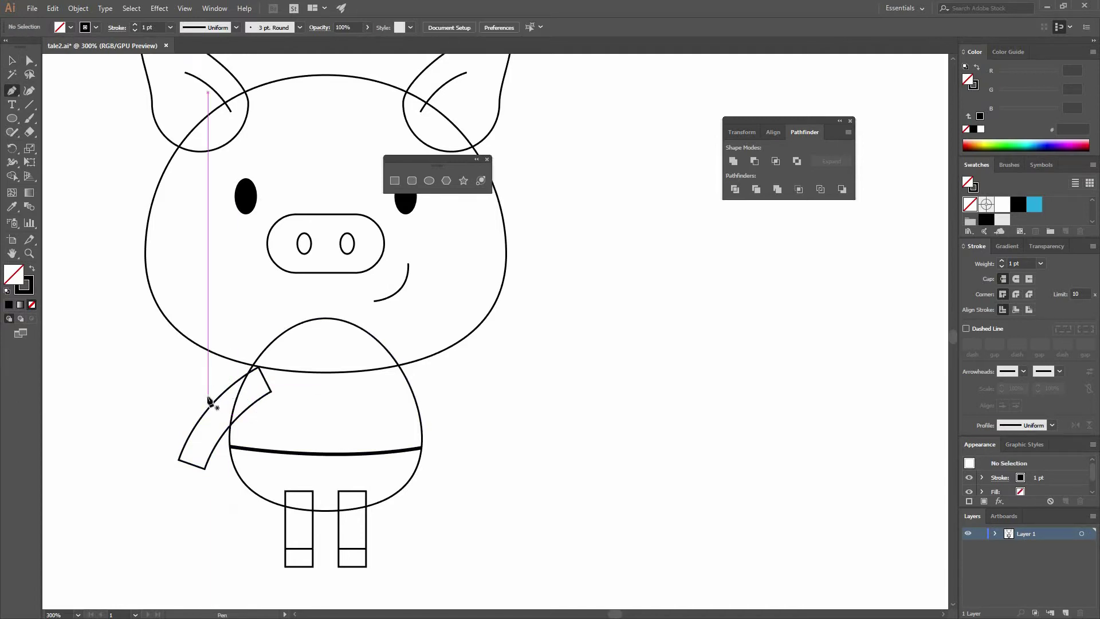
pyautogui.click(207, 395)
pyautogui.click(243, 439)
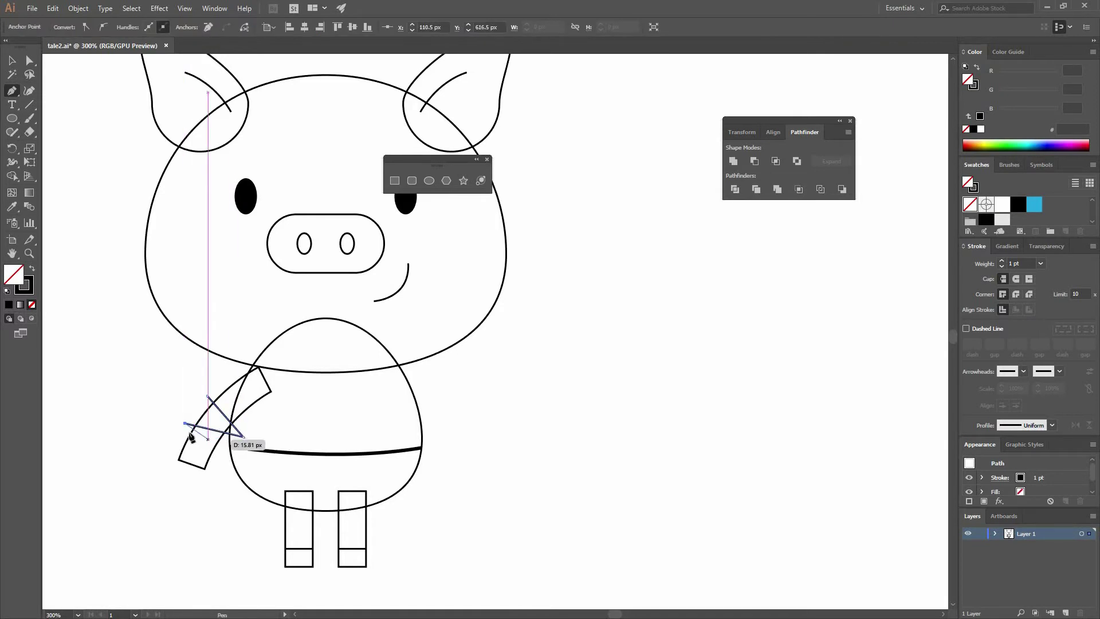
pyautogui.hotkey('ctrl', 'z')
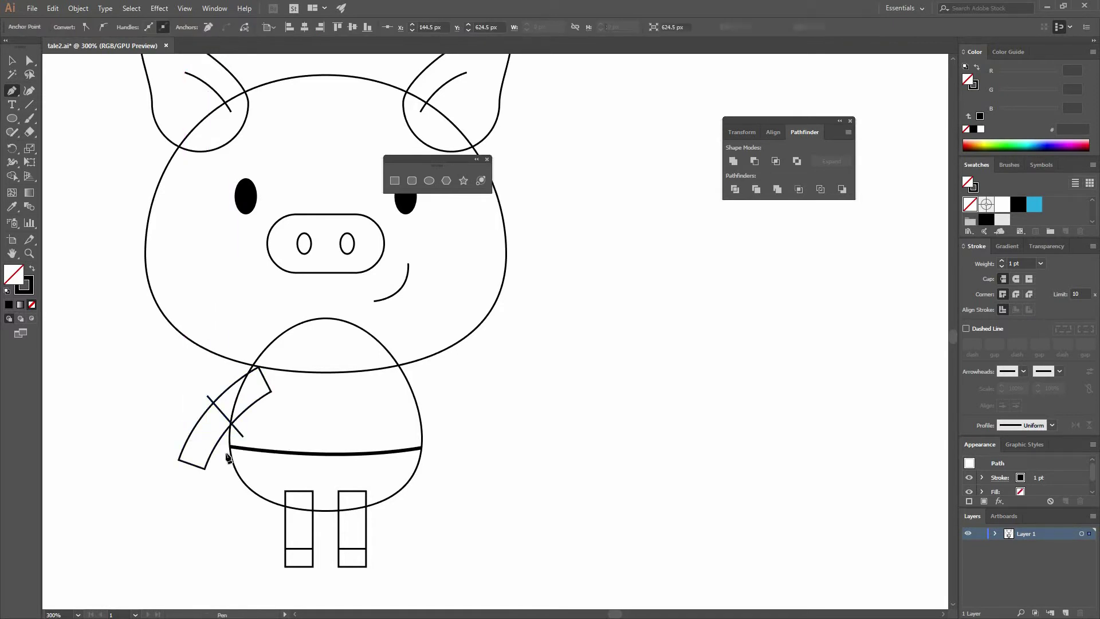
pyautogui.hotkey('ctrl', 'shift', 'z')
pyautogui.click(225, 454)
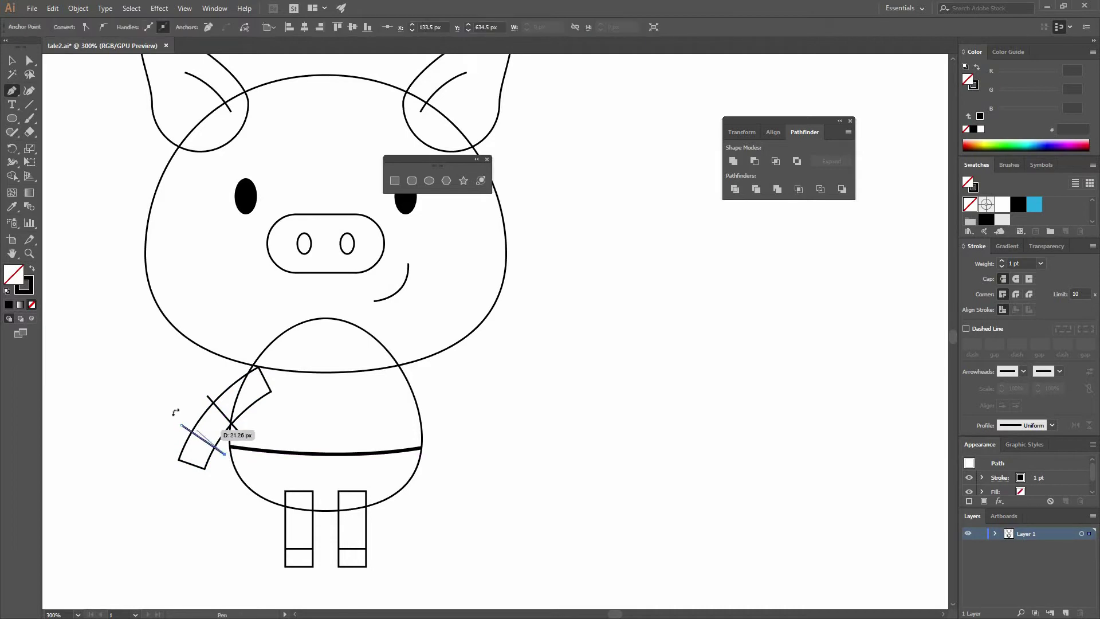
# Divide the arm along the two crossing lines into three sections
pyautogui.press('v')
pyautogui.moveTo(212, 461); pyautogui.dragTo(238, 434)
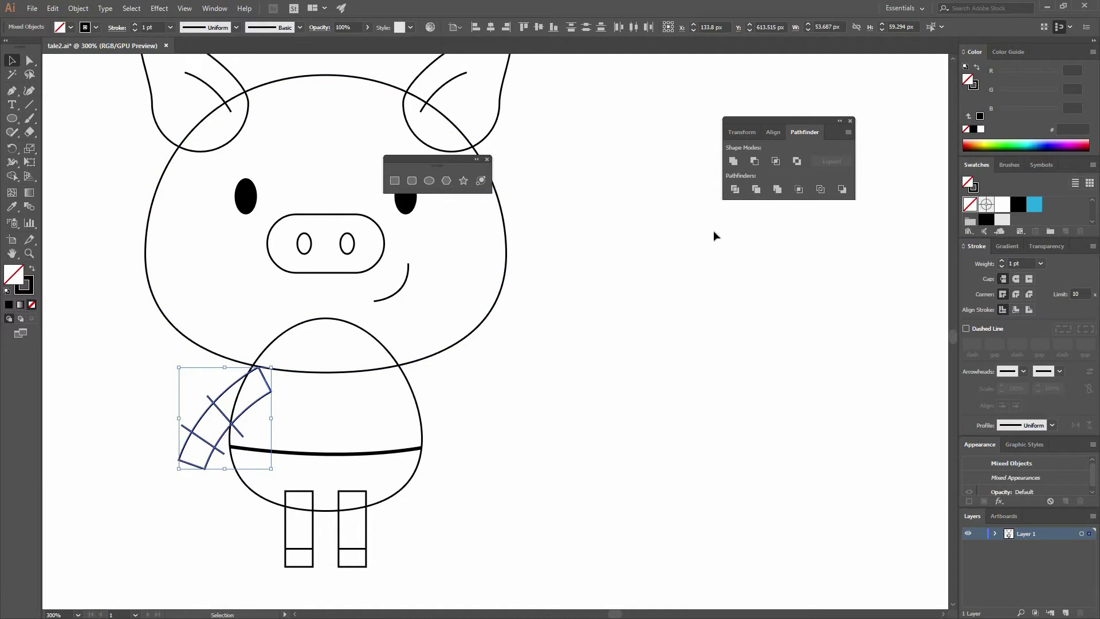
pyautogui.click(736, 191)
pyautogui.rightClick(231, 376)
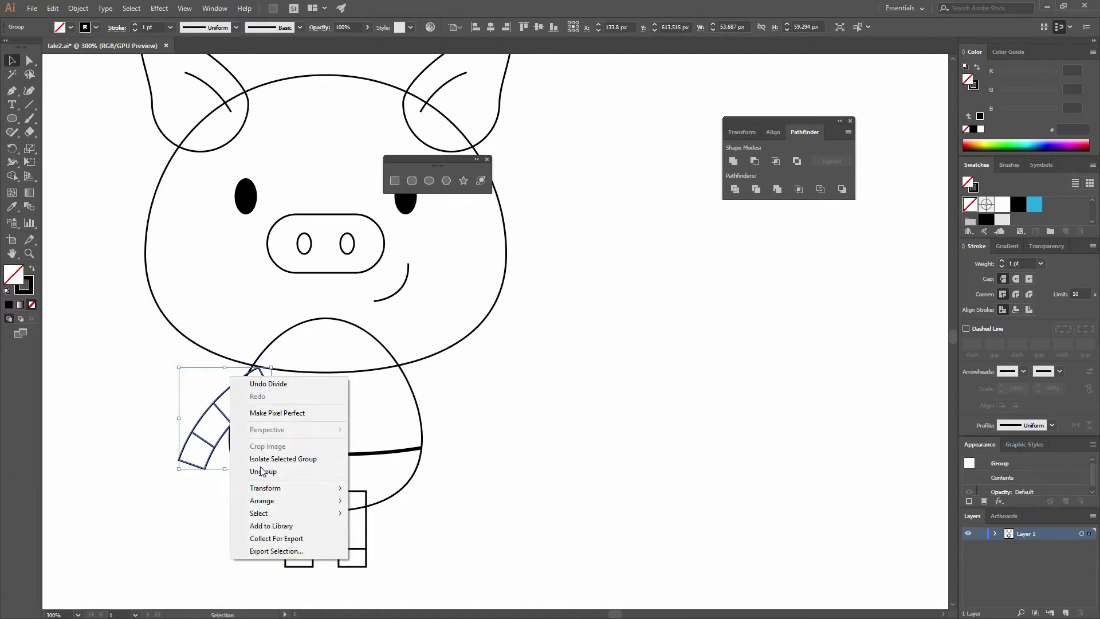
pyautogui.click(445, 404)
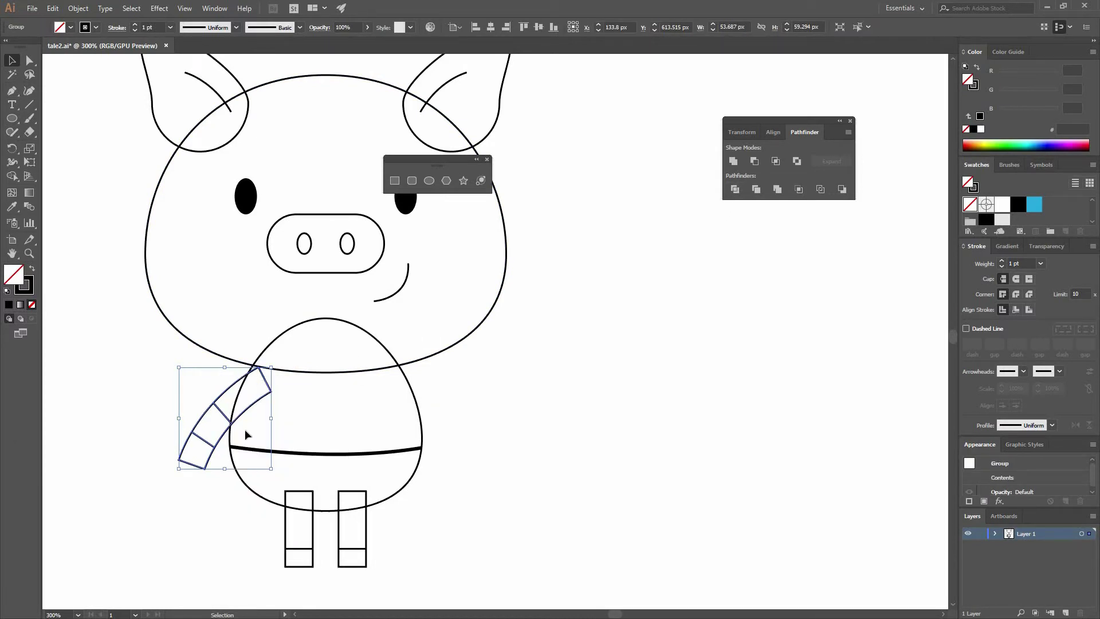
# Make a mirrored copy of the arm and place it on the opposite side of the body
pyautogui.click(247, 421)
pyautogui.moveTo(248, 407); pyautogui.dragTo(306, 403)
pyautogui.hotkey('ctrl', 'z')
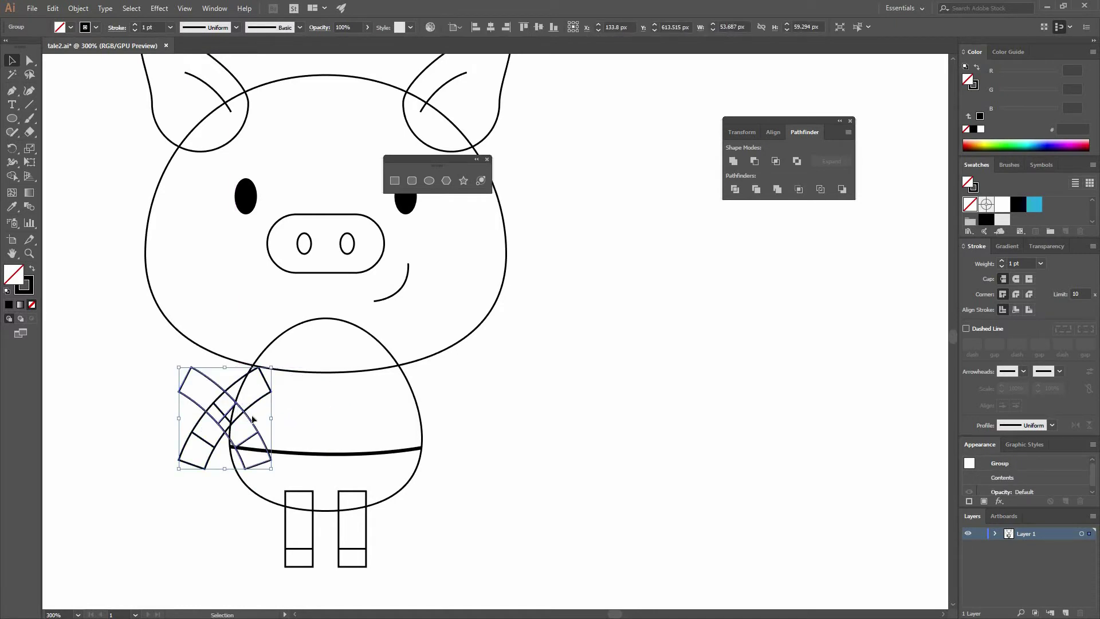
pyautogui.moveTo(438, 422); pyautogui.dragTo(449, 430)
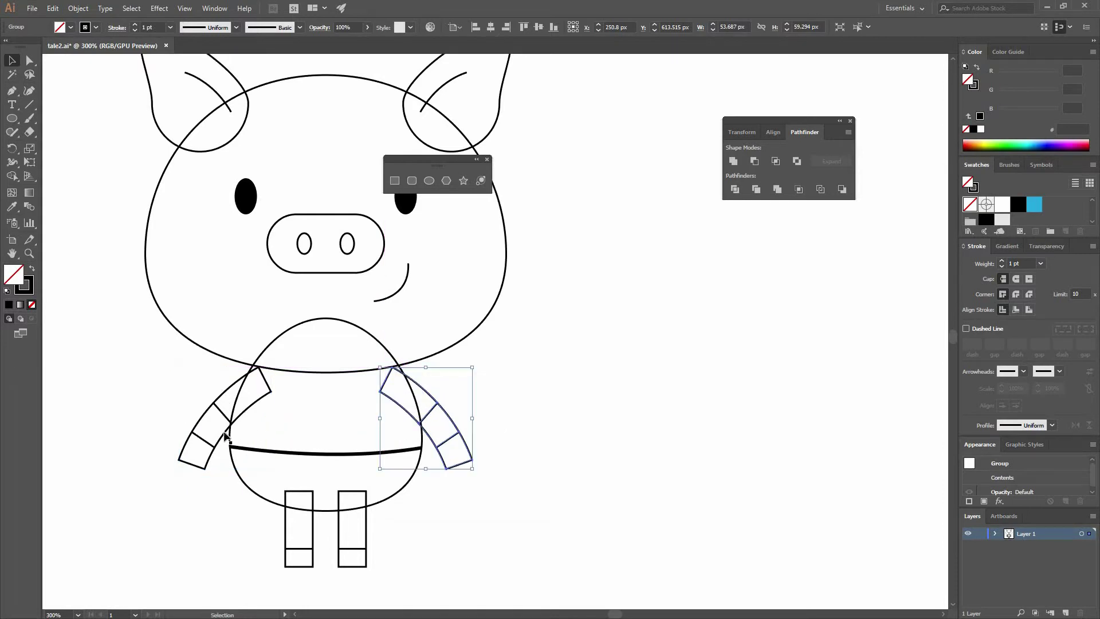
# Centre the pair of arms horizontally on the body as one group, and ungroup them into separate arms
pyautogui.keyDown('shift'); pyautogui.click(210, 419); pyautogui.keyUp('shift')
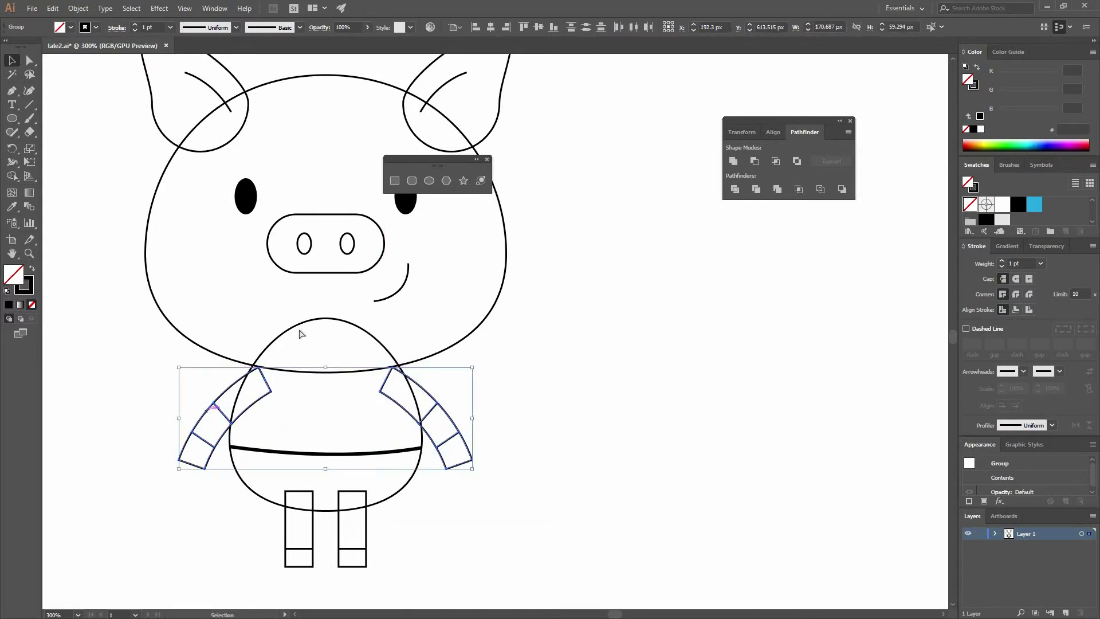
pyautogui.keyDown('shift'); pyautogui.click(382, 344); pyautogui.keyUp('shift')
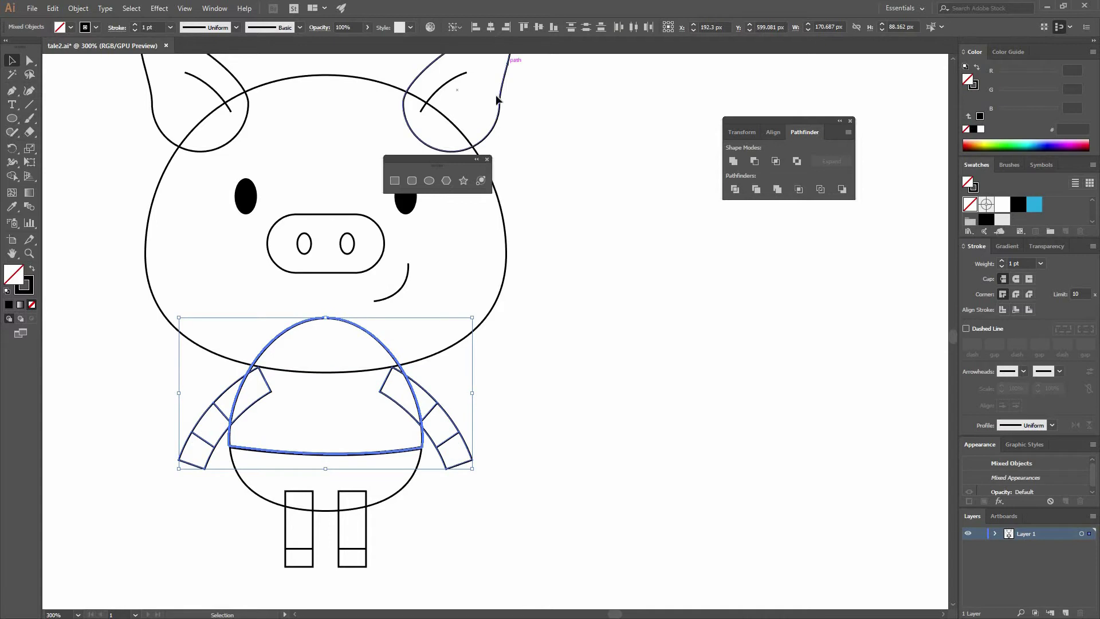
pyautogui.click(448, 409)
pyautogui.rightClick(446, 408)
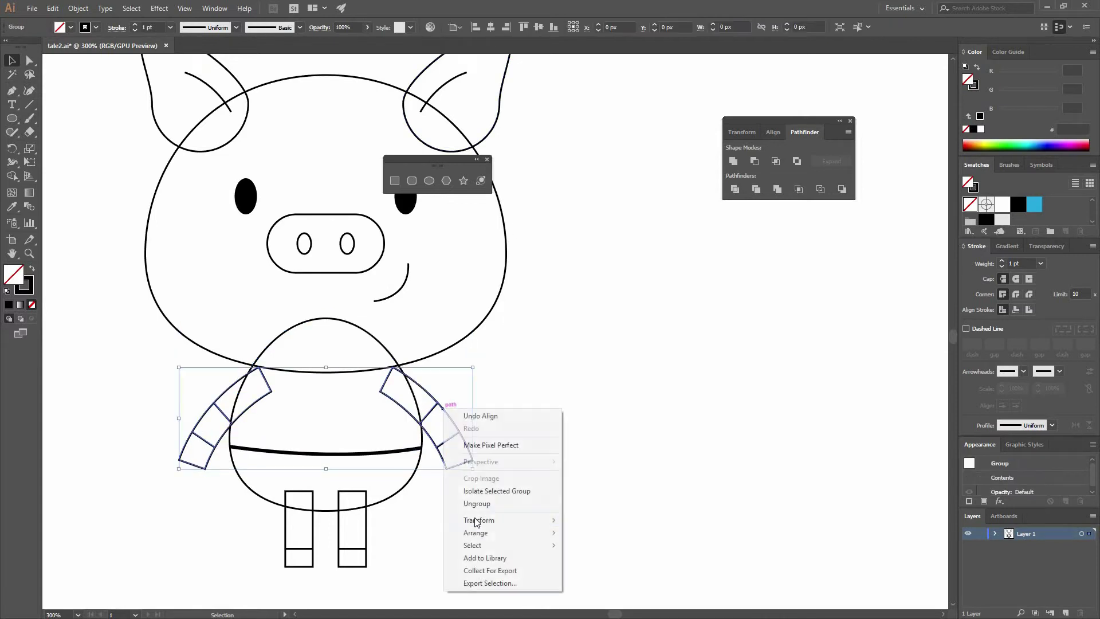
pyautogui.click(490, 503)
pyautogui.click(609, 314)
# Draw a curly looped tail about 39 px wide and 19 px high with the Pen tool beside the body's lower edge
pyautogui.press('space')
pyautogui.moveTo(629, 319); pyautogui.dragTo(611, 270)
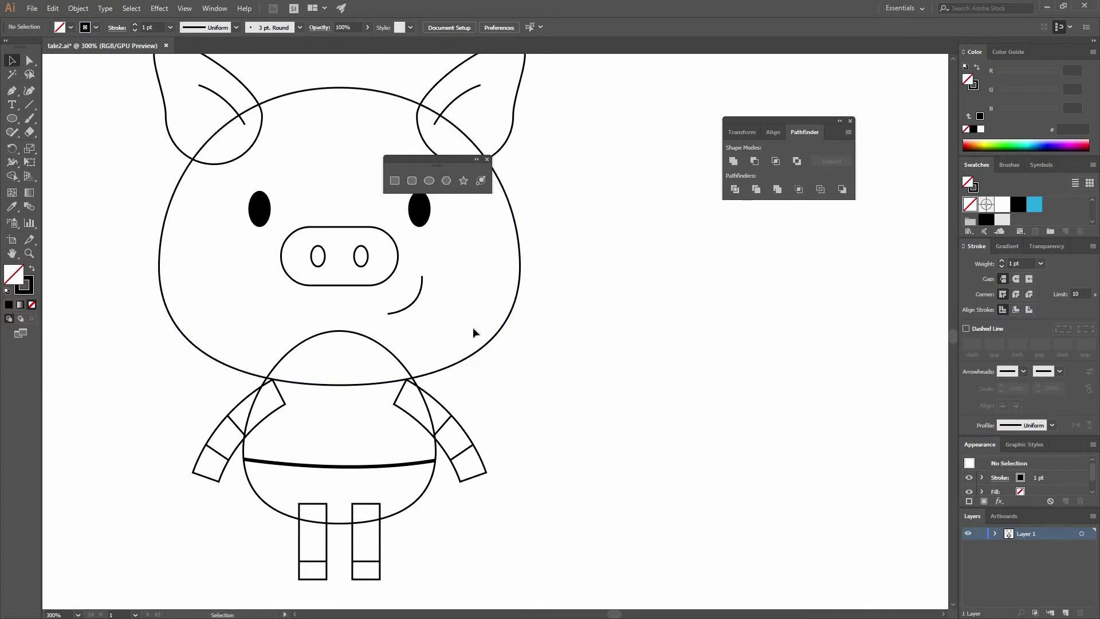
pyautogui.press('p')
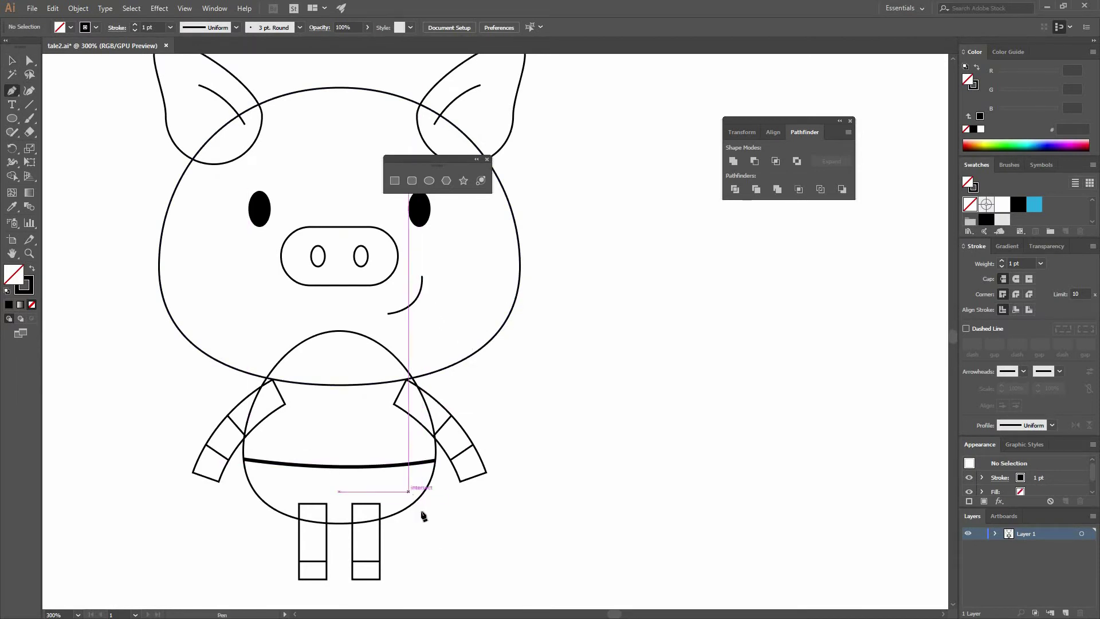
pyautogui.click(409, 491)
pyautogui.moveTo(437, 515); pyautogui.dragTo(485, 511)
pyautogui.click(442, 486)
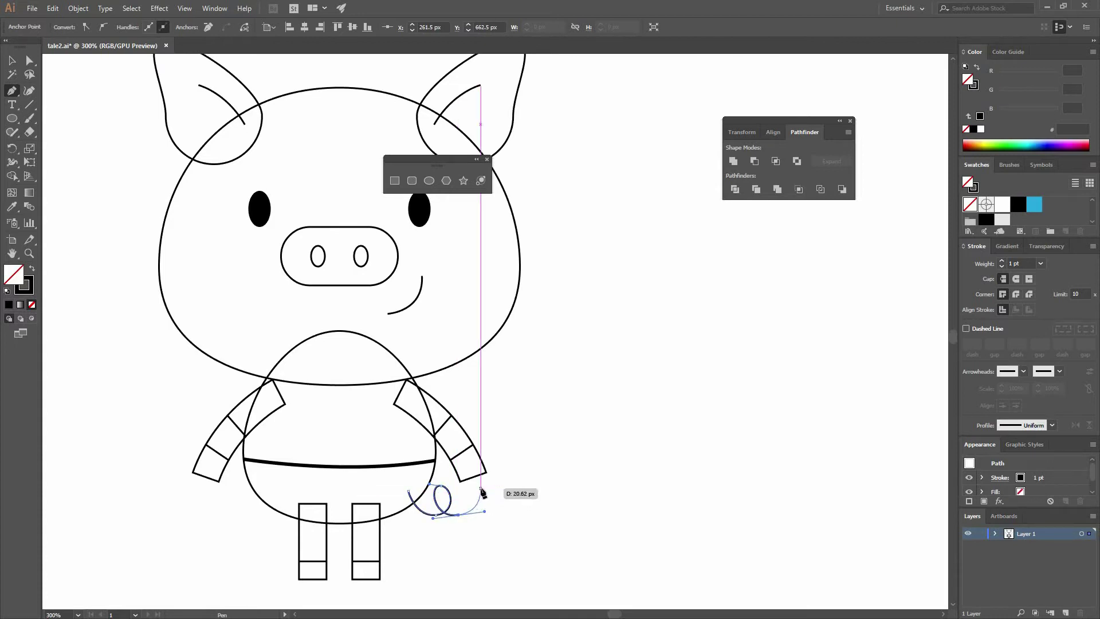
pyautogui.hotkey('ctrl', 'z')
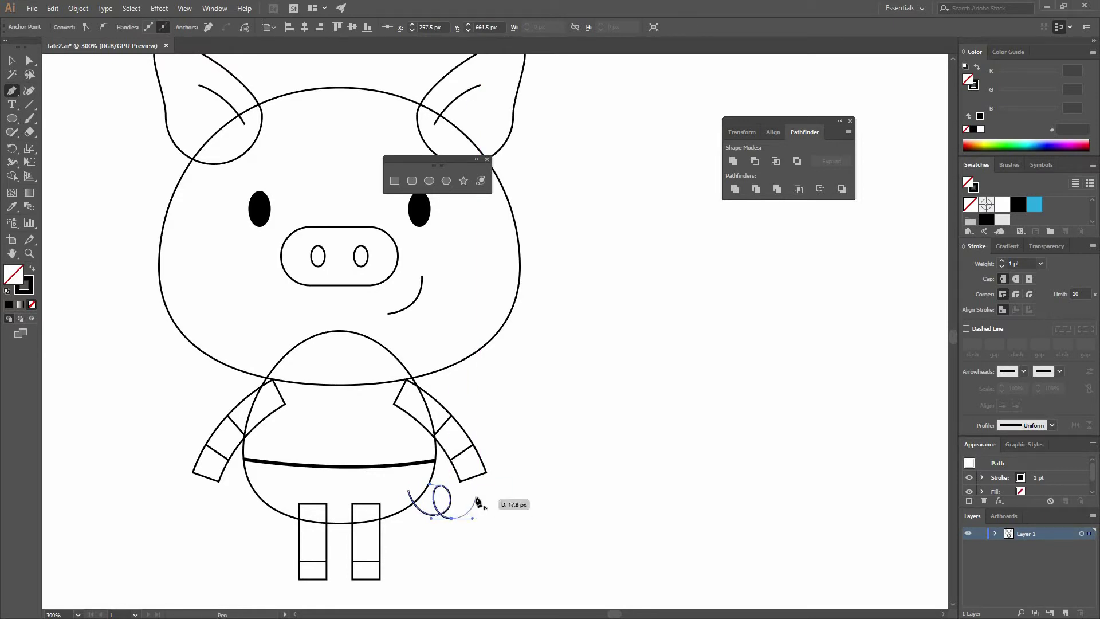
pyautogui.press('v')
pyautogui.click(537, 509)
pyautogui.scroll(-1, 477, 507)
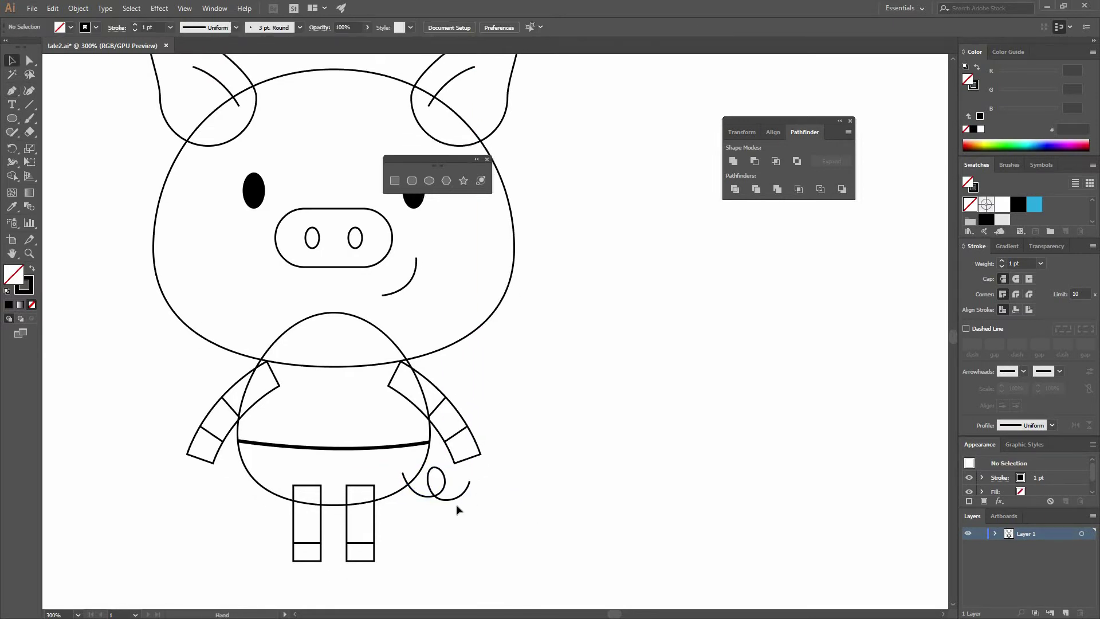
# Set the curly tail's stroke weight to 3 pt and check the anchor point atop its loop
pyautogui.hotkey('ctrl', 'z')
pyautogui.click(1041, 263)
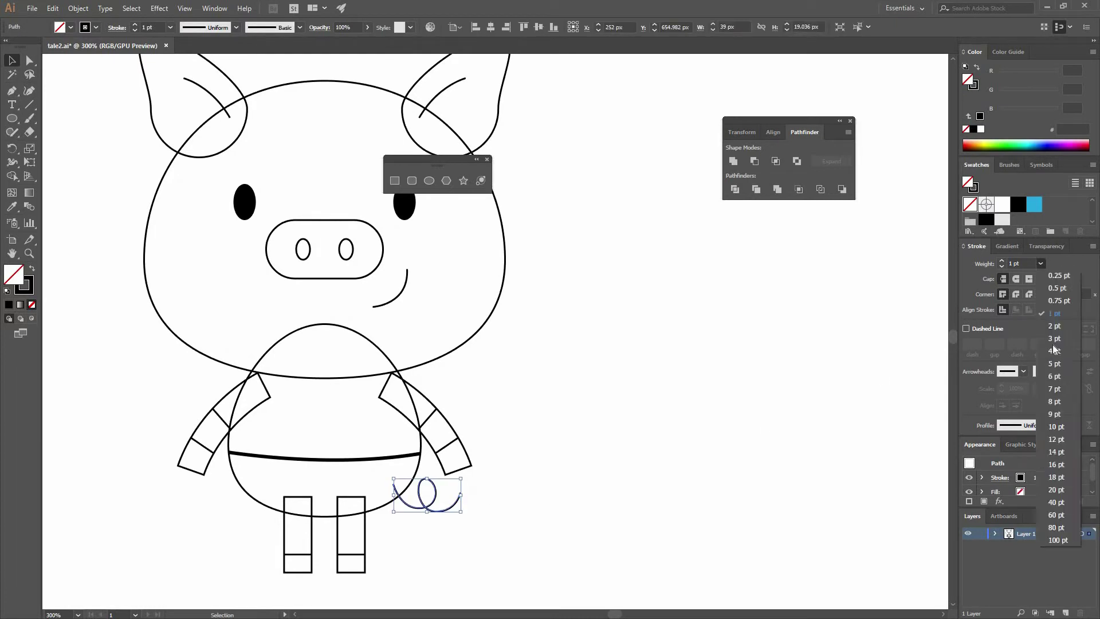
pyautogui.click(1055, 338)
pyautogui.click(532, 500)
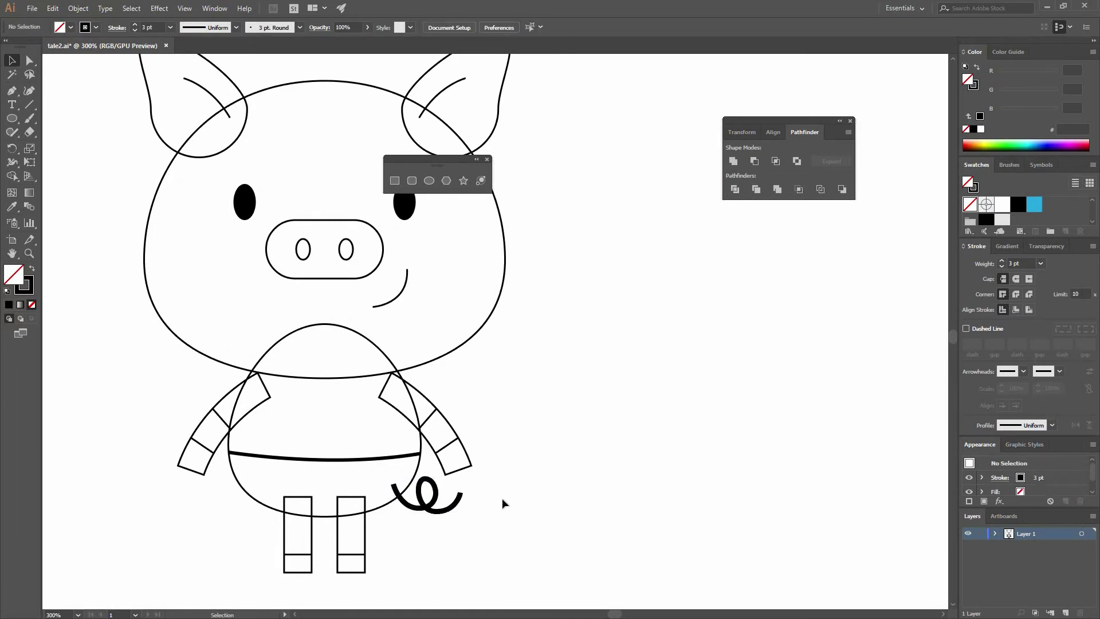
pyautogui.press('a')
pyautogui.click(427, 484)
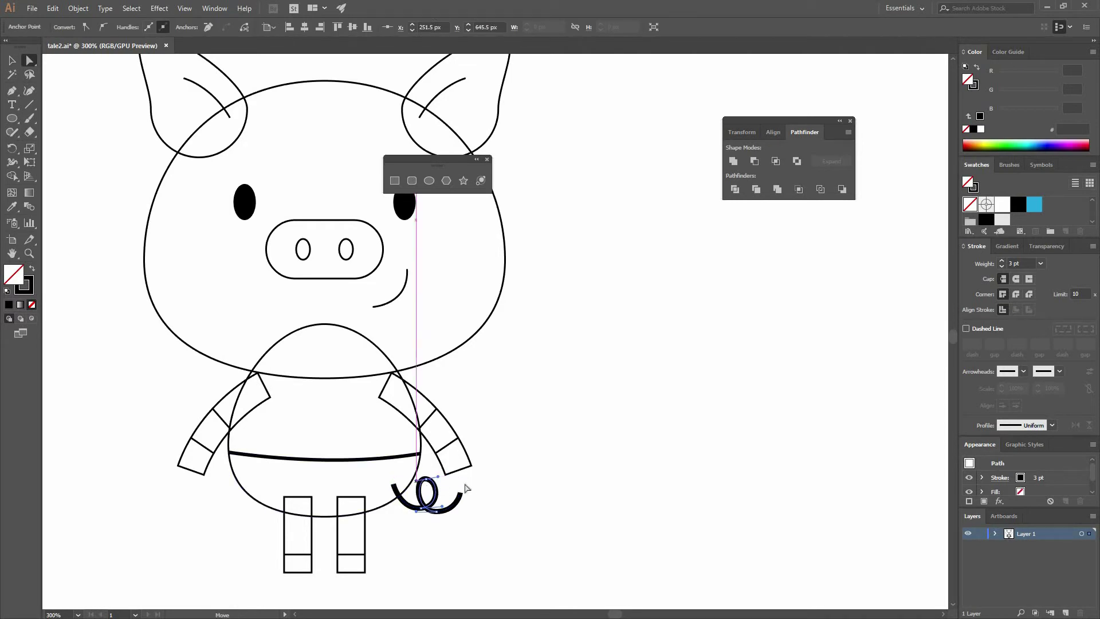
pyautogui.click(480, 469)
pyautogui.press('v')
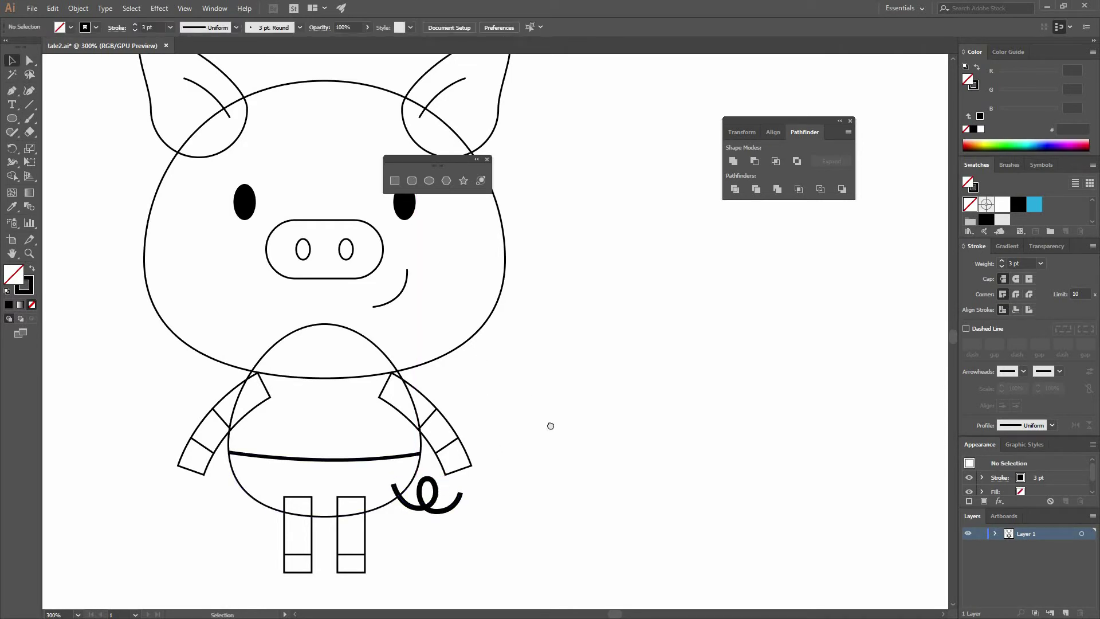
# Detach the colour swatches into a floating palette beside the pig and enlarge it to show every swatch
pyautogui.scroll(3, 745, 344)
pyautogui.hscroll(-3, 745, 344)
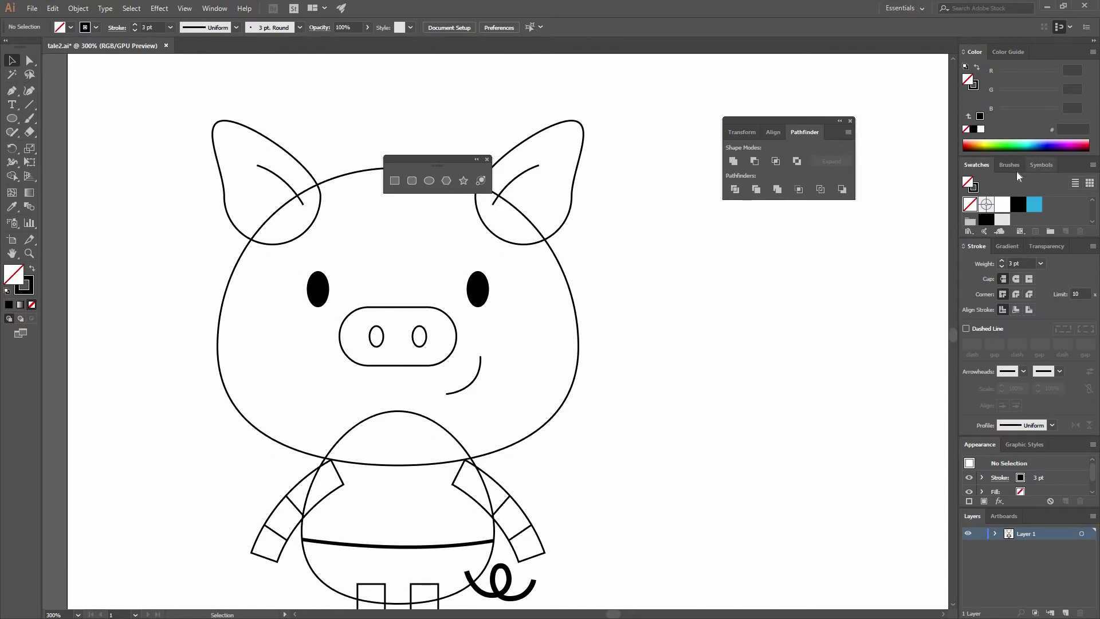
pyautogui.moveTo(1020, 238); pyautogui.dragTo(998, 334)
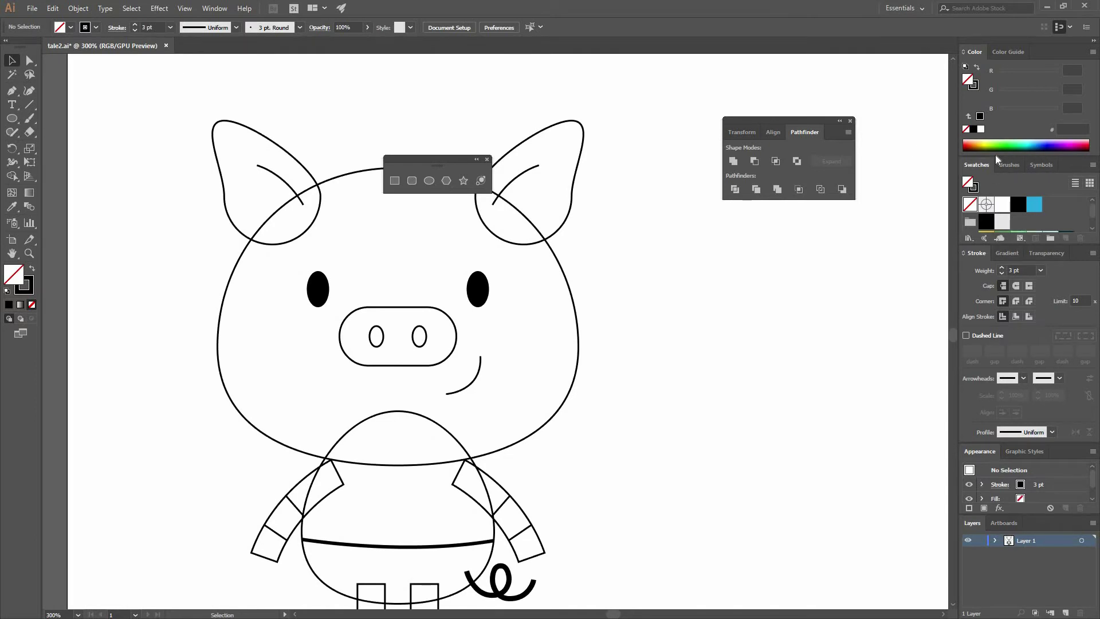
pyautogui.moveTo(974, 166); pyautogui.dragTo(806, 315)
pyautogui.moveTo(812, 408); pyautogui.dragTo(812, 421)
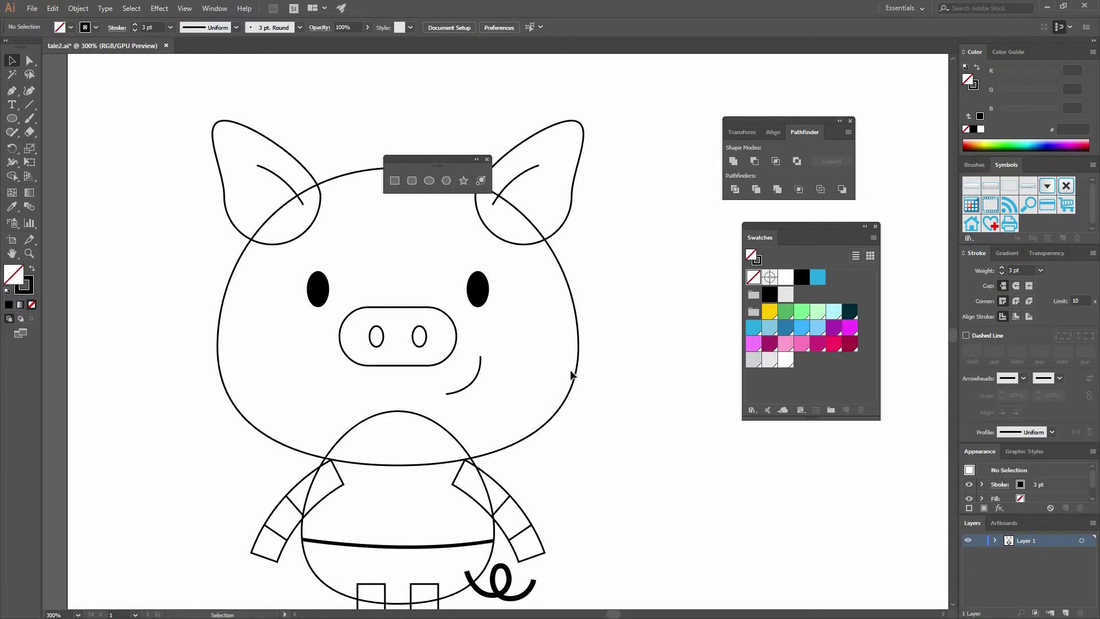
# Fill the pig's head with light pink (R=255 G=158 B=207) and no stroke
pyautogui.click(576, 336)
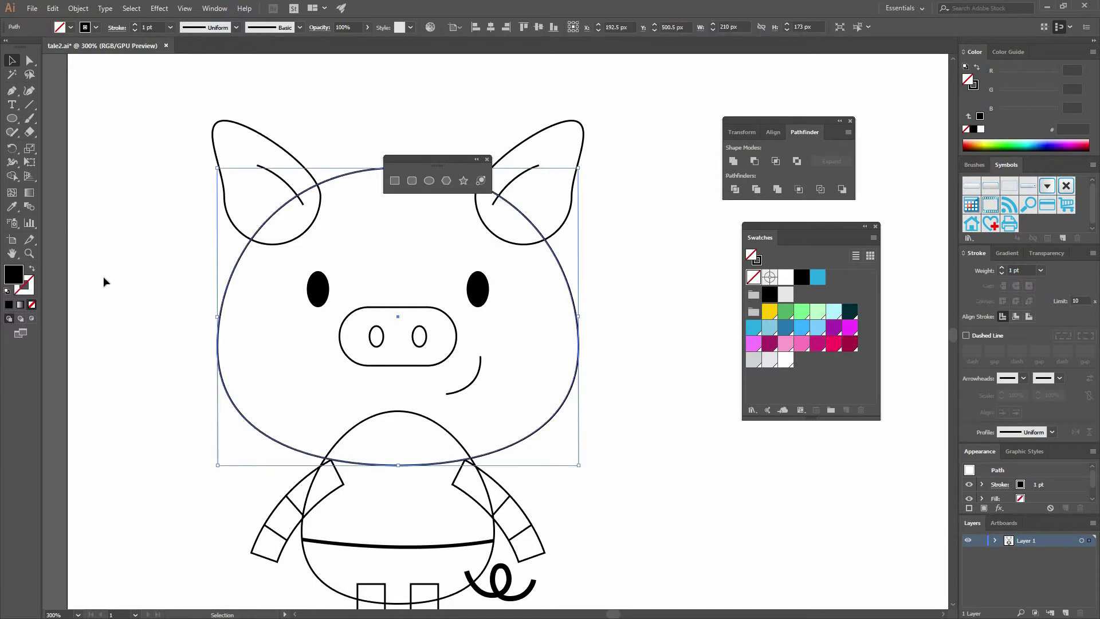
pyautogui.hotkey('shift', 'x')
pyautogui.moveTo(787, 348); pyautogui.dragTo(314, 320)
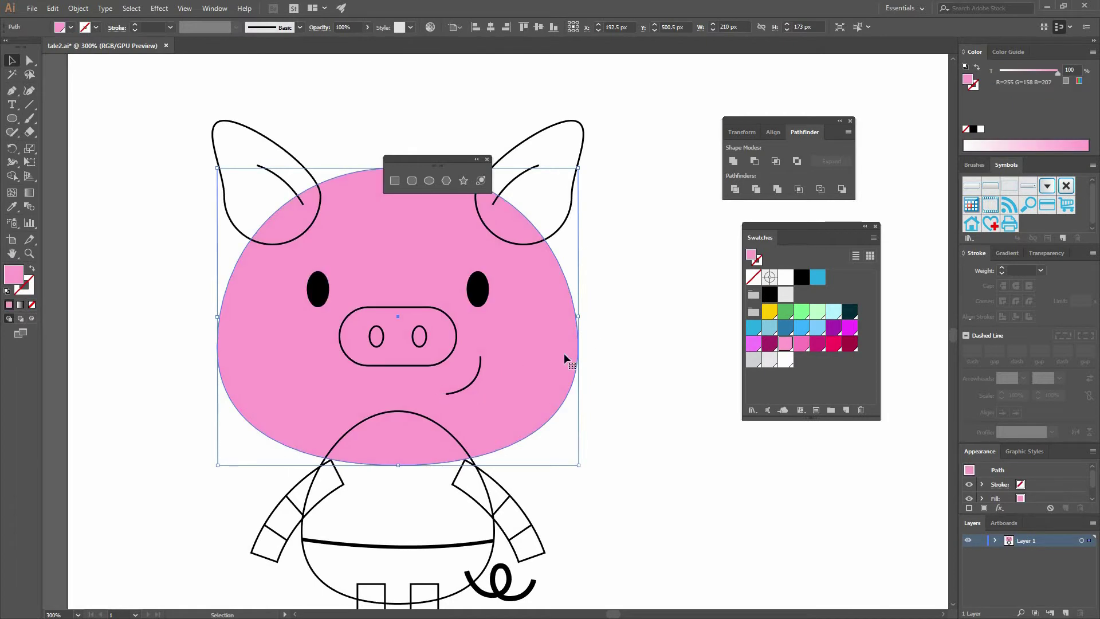
pyautogui.click(806, 348)
pyautogui.hotkey('ctrl', 'z')
pyautogui.click(580, 219)
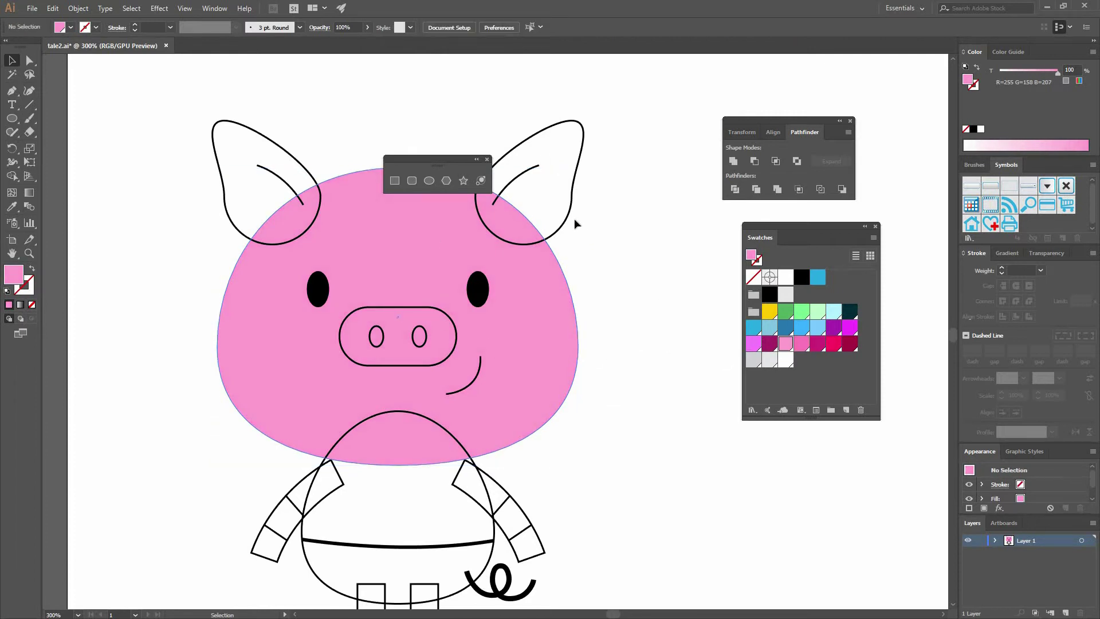
# Ungroup the pair of ears into two separate ears
pyautogui.click(549, 211)
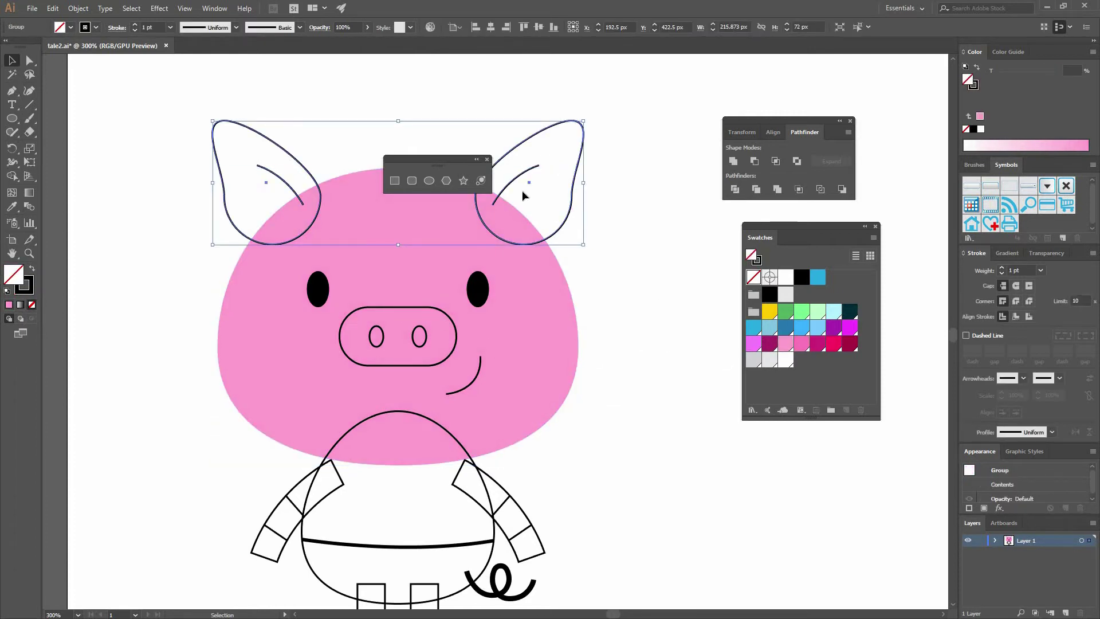
pyautogui.moveTo(516, 178); pyautogui.dragTo(593, 124)
pyautogui.hotkey('ctrl', 'z')
pyautogui.rightClick(533, 173)
pyautogui.click(576, 267)
# Ungroup each ear into its outer shape and its inner curved line
pyautogui.click(587, 211)
pyautogui.click(575, 196)
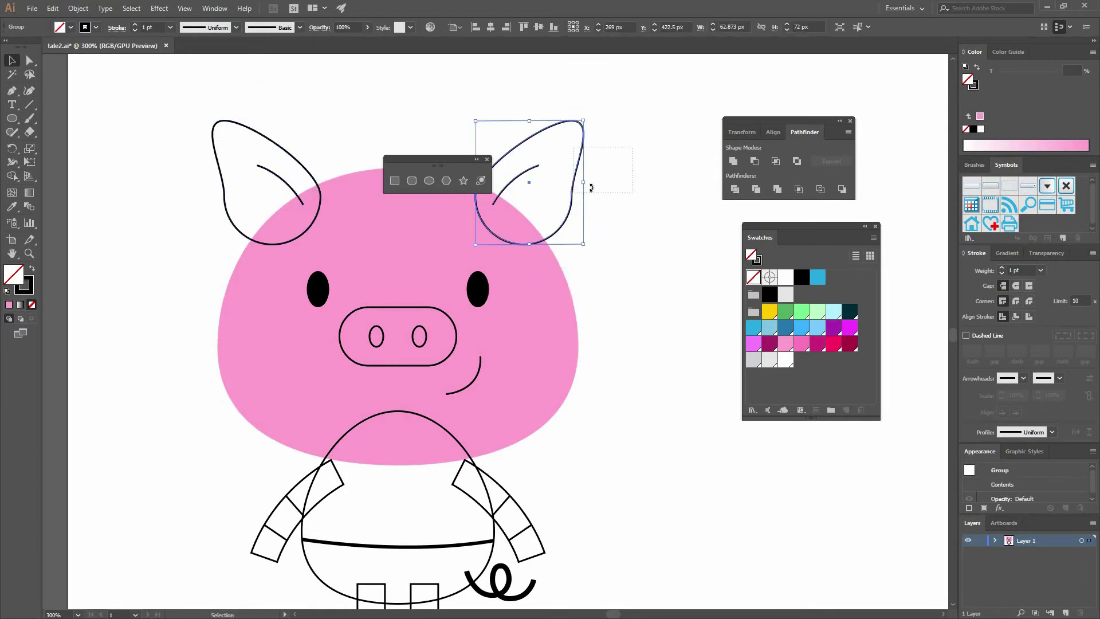
pyautogui.moveTo(573, 196); pyautogui.dragTo(642, 161)
pyautogui.hotkey('ctrl', 'z')
pyautogui.rightClick(621, 257)
pyautogui.click(622, 256)
pyautogui.click(337, 135)
pyautogui.click(302, 235)
pyautogui.rightClick(268, 158)
pyautogui.click(305, 253)
# Group the two outer ear shapes and send them to the back, behind the head
pyautogui.moveTo(297, 149); pyautogui.dragTo(234, 129)
pyautogui.keyDown('shift'); pyautogui.click(536, 143); pyautogui.keyUp('shift')
pyautogui.rightClick(536, 140)
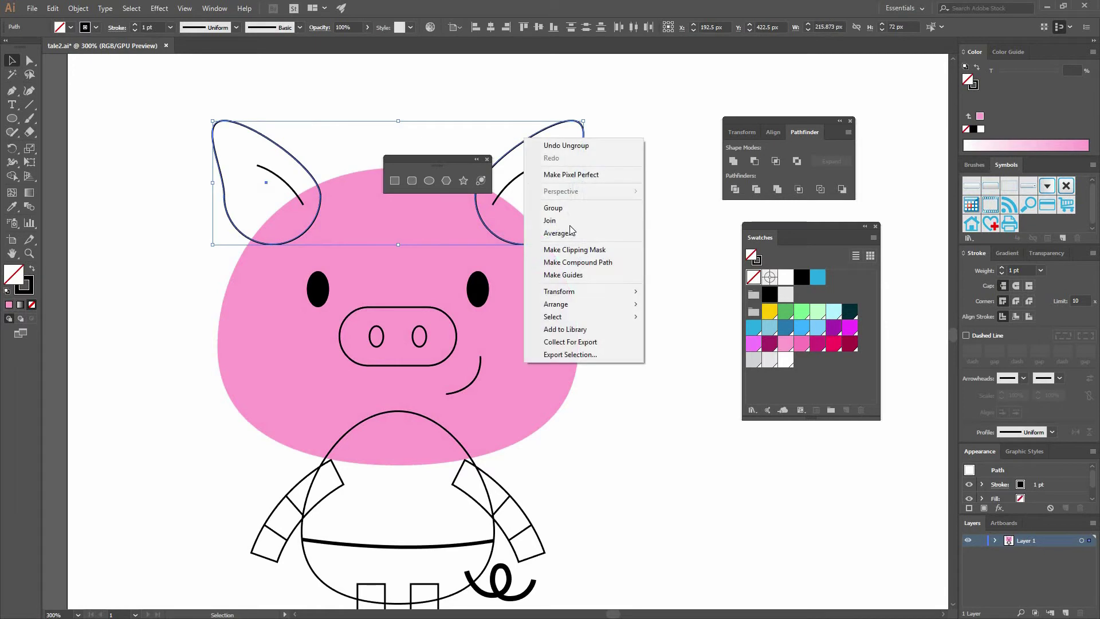
pyautogui.click(558, 208)
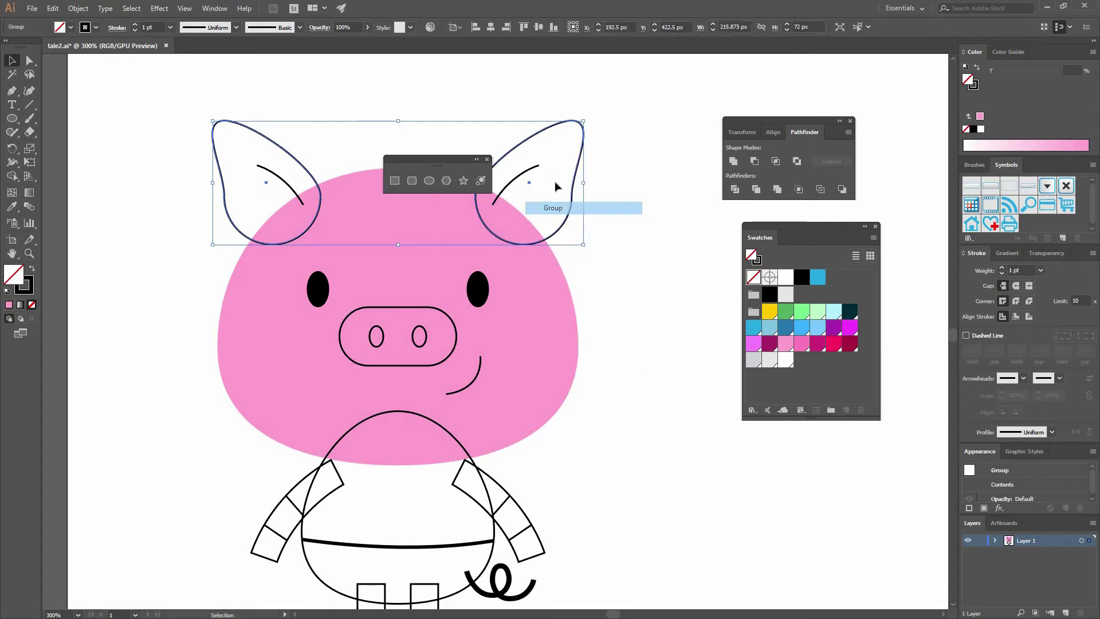
pyautogui.rightClick(524, 215)
pyautogui.moveTo(566, 341)
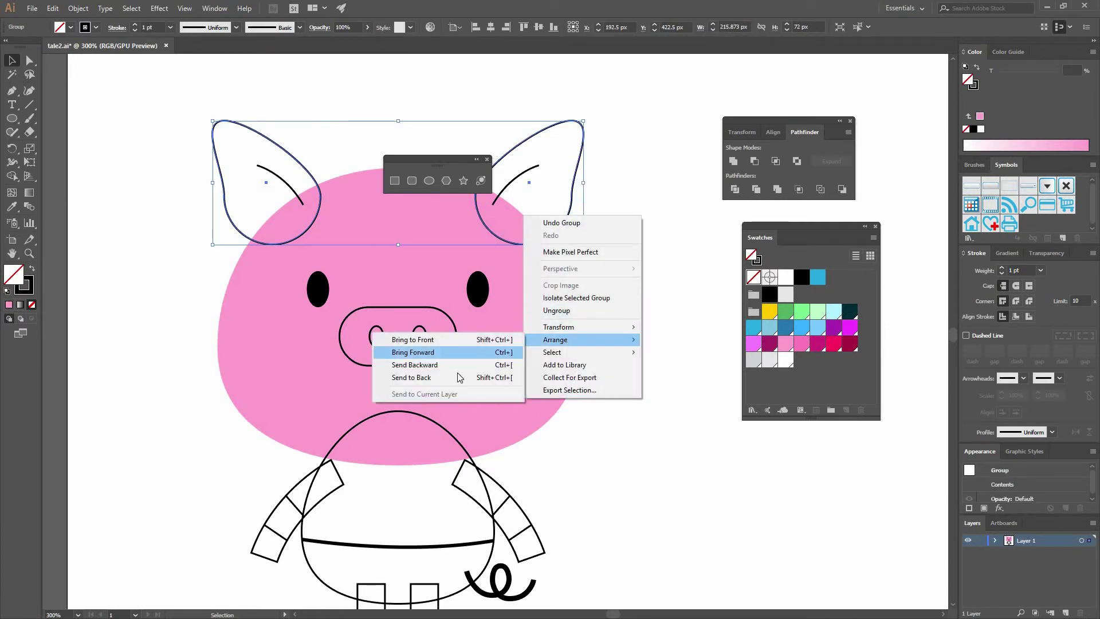
pyautogui.click(490, 373)
# Fill the outer ear shapes with a darker pink than the head and remove their stroke
pyautogui.click(802, 342)
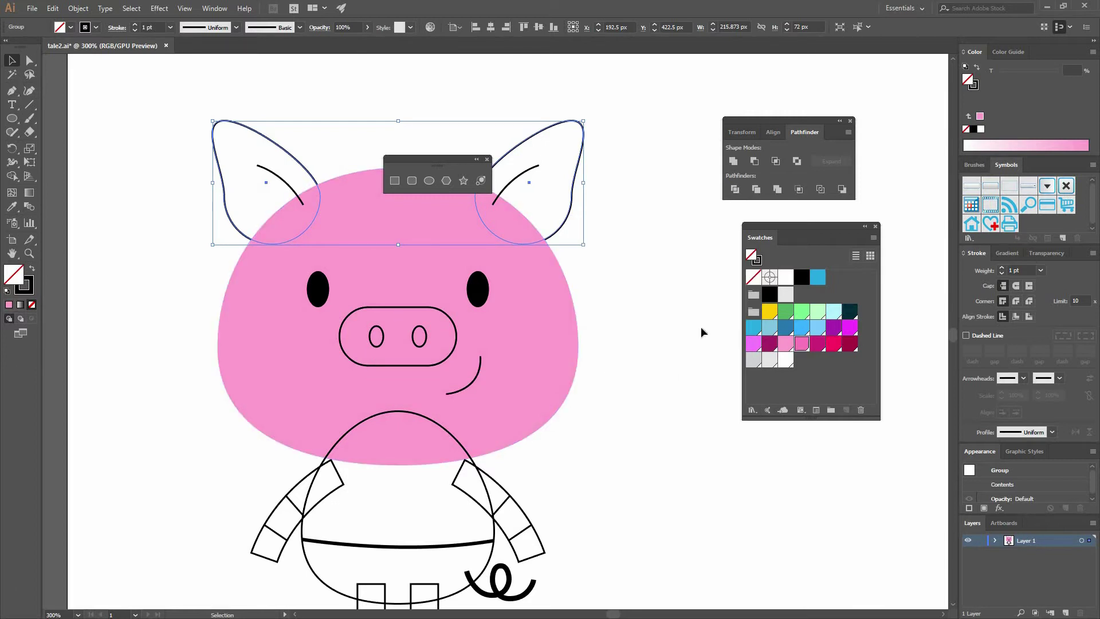
pyautogui.click(31, 286)
pyautogui.press('/')
pyautogui.hotkey('ctrl', 'shift', 'a')
# Group the two inner ear lines and send them together with the ears to the back, behind the head
pyautogui.click(297, 194)
pyautogui.keyDown('shift'); pyautogui.click(515, 178); pyautogui.keyUp('shift')
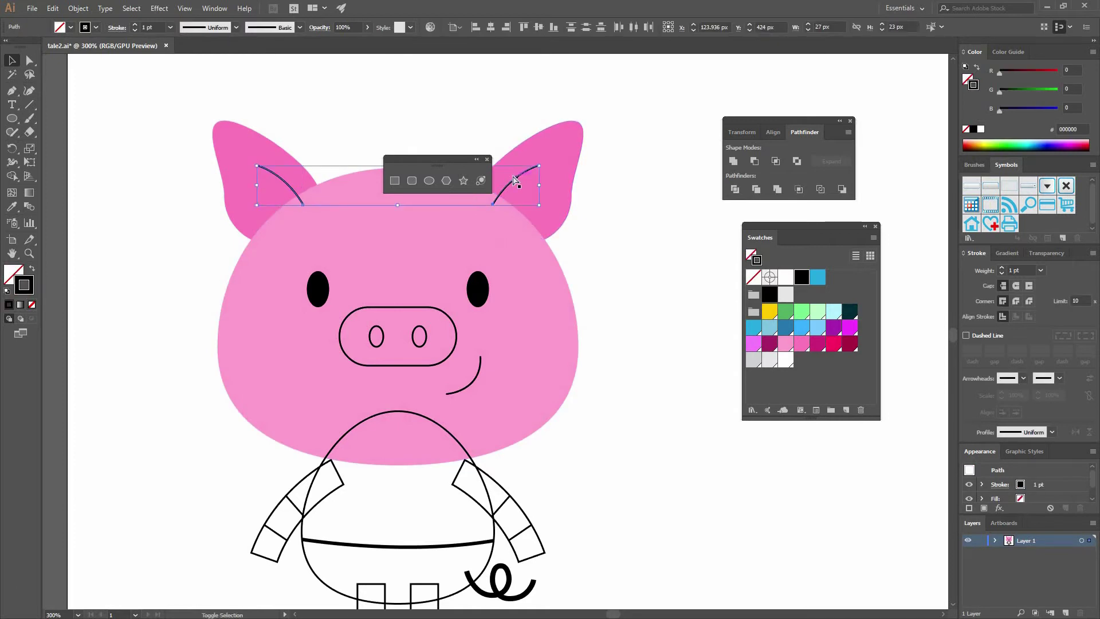
pyautogui.hotkey('ctrl', 'g')
pyautogui.press('v')
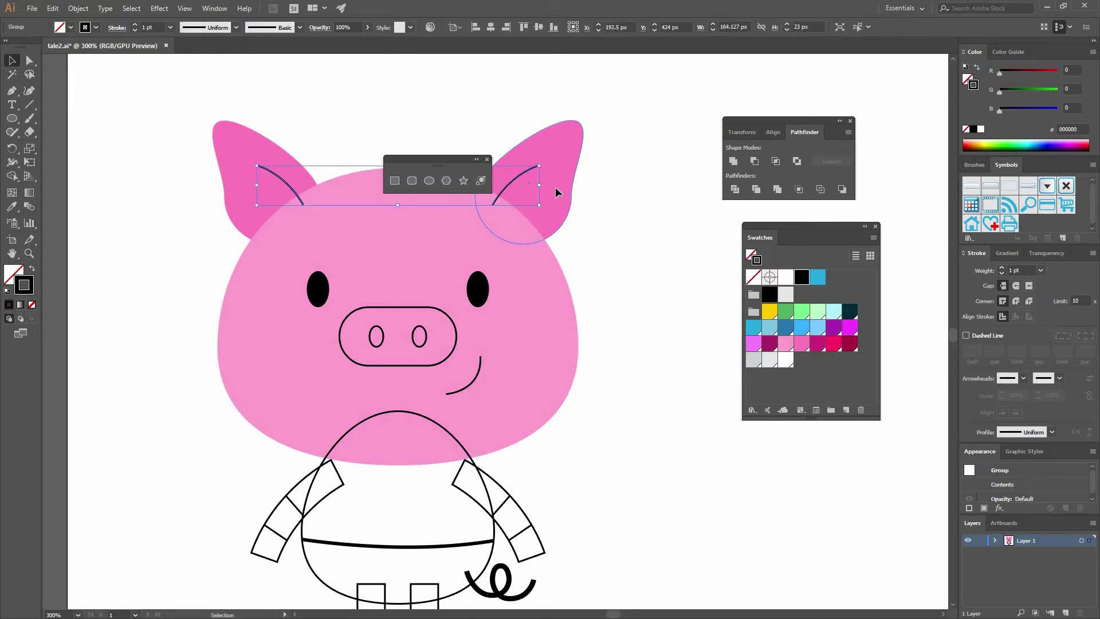
pyautogui.rightClick(555, 187)
pyautogui.moveTo(590, 300)
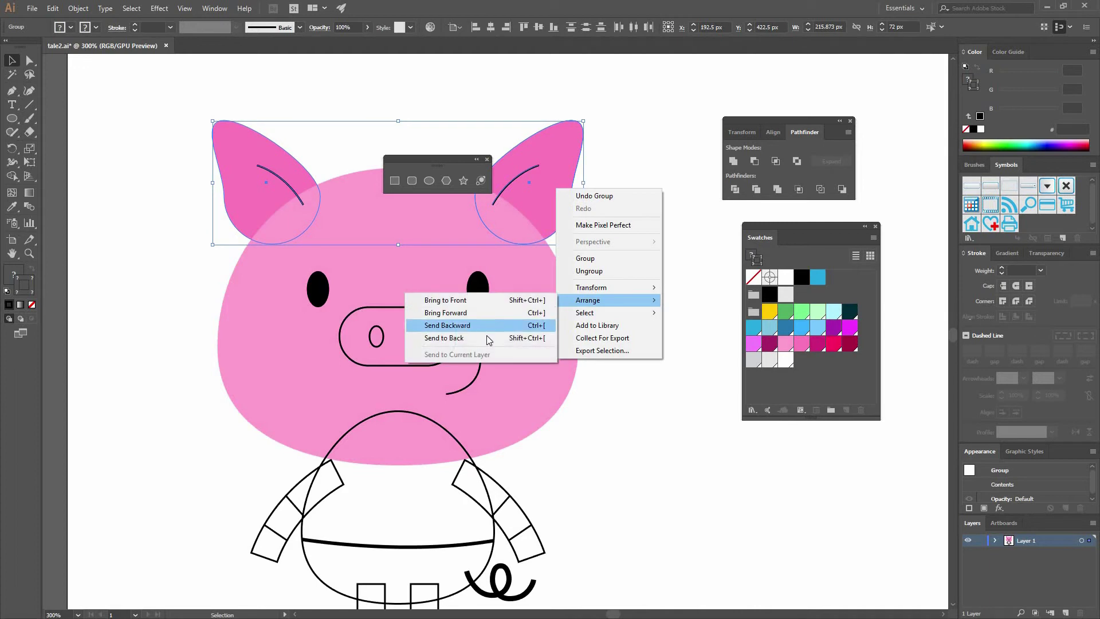
pyautogui.click(452, 338)
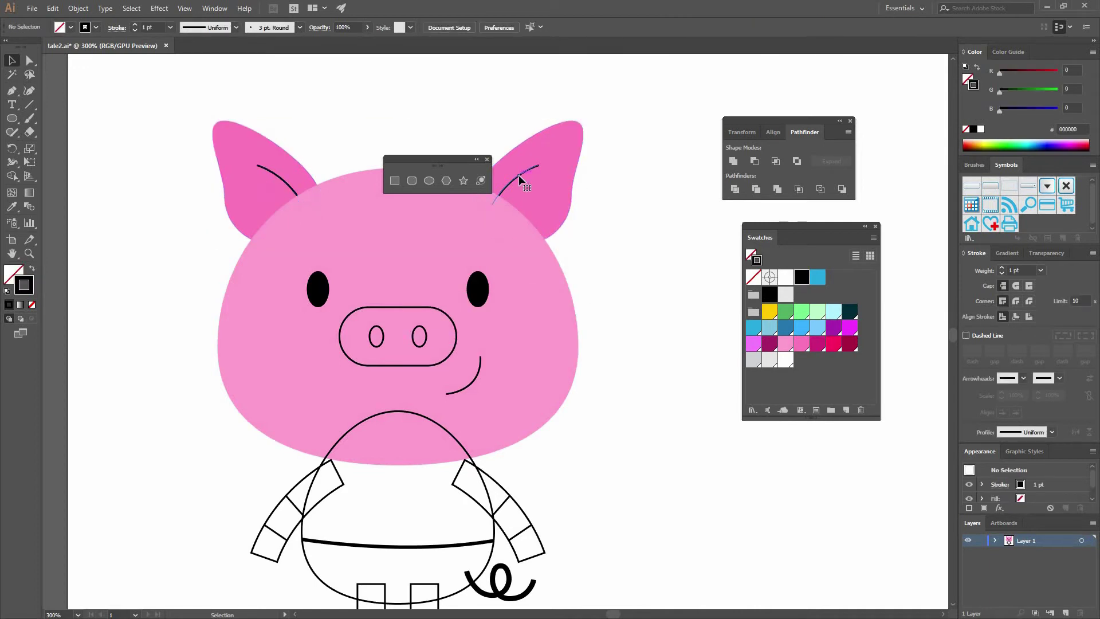
# Set the inner ear lines' stroke to magenta (R=207 G=39 B=123) with a weight of 4 pt
pyautogui.click(518, 174)
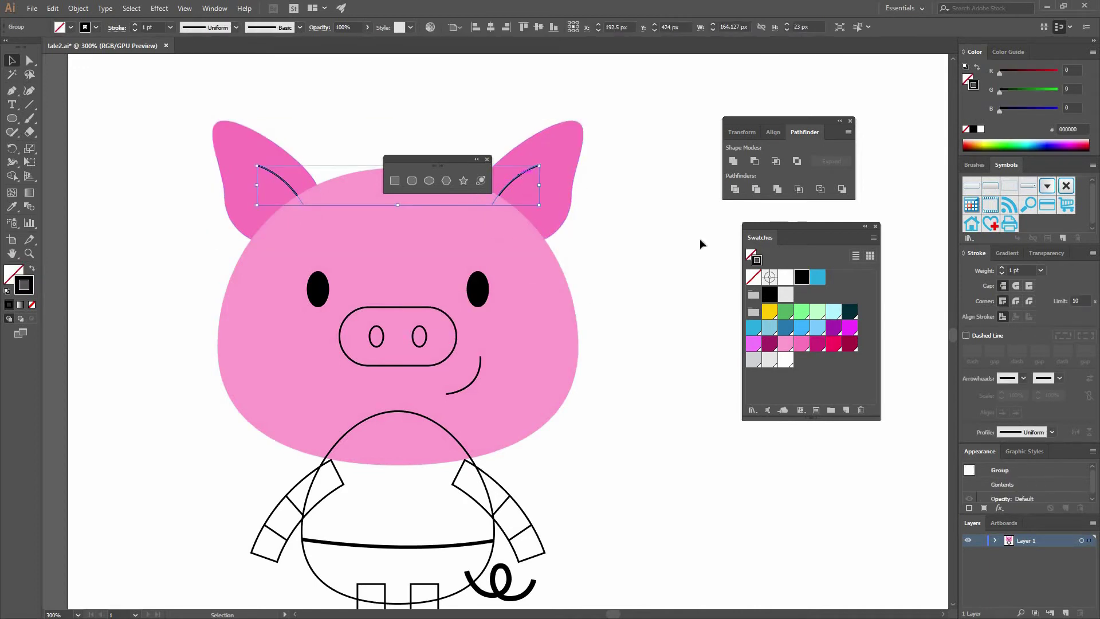
pyautogui.click(817, 345)
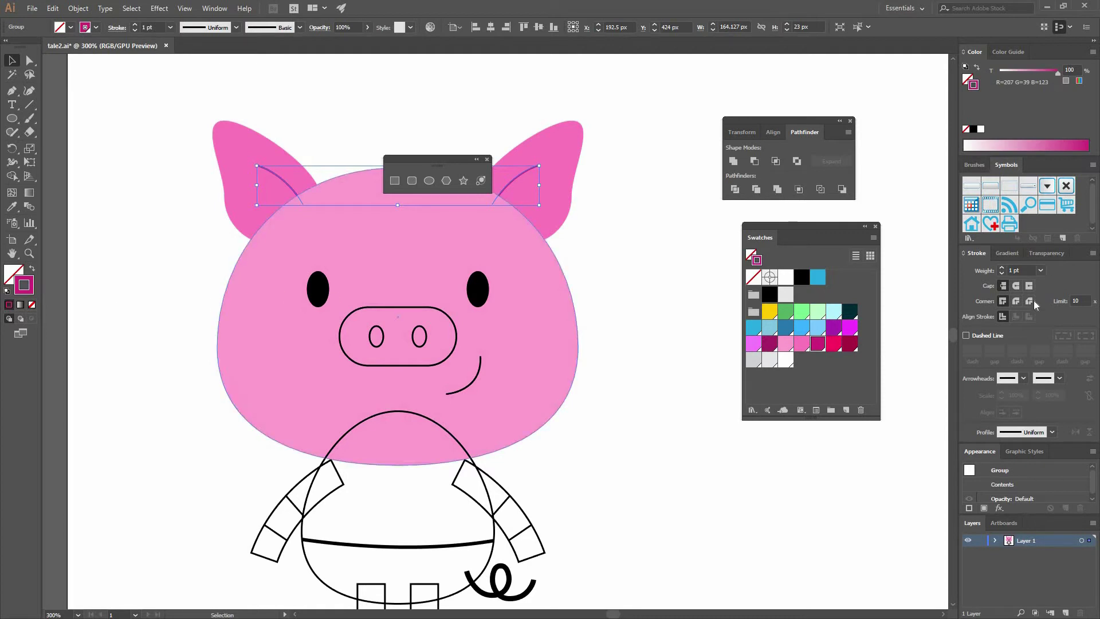
pyautogui.click(1040, 270)
pyautogui.click(1058, 358)
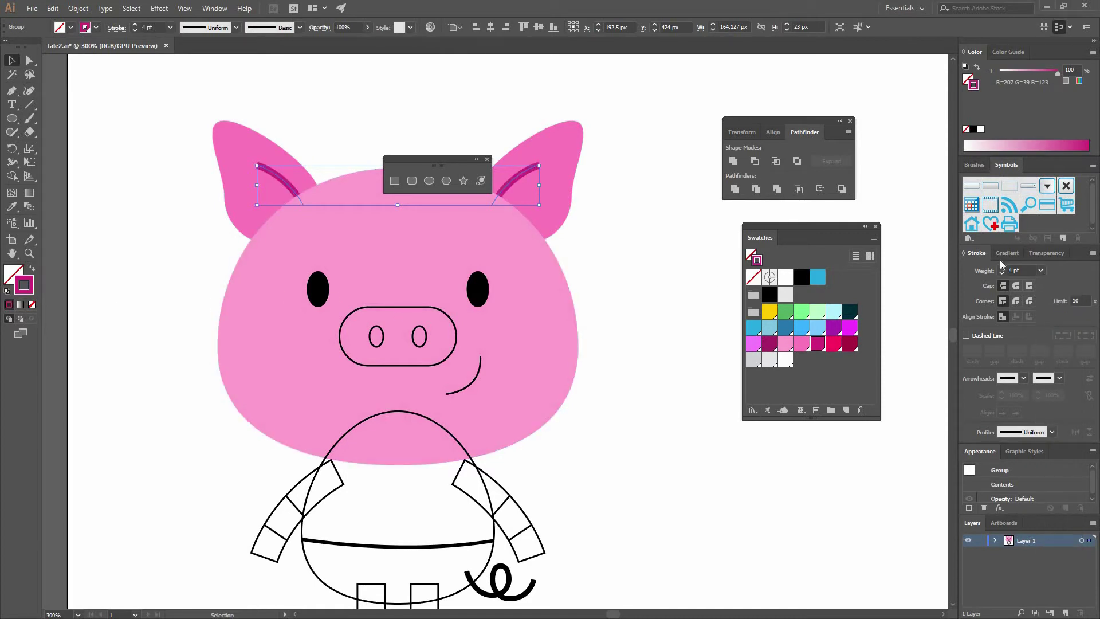
pyautogui.click(631, 250)
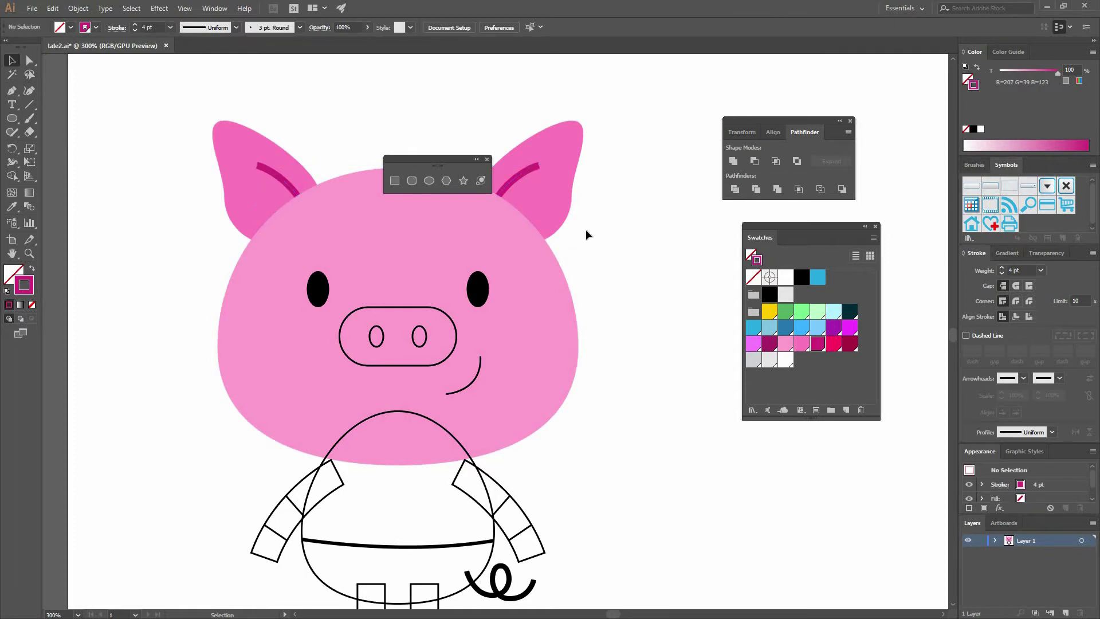
# Set the inner ear lines' stroke weight to 3 pt
pyautogui.hotkey('ctrl', 'z')
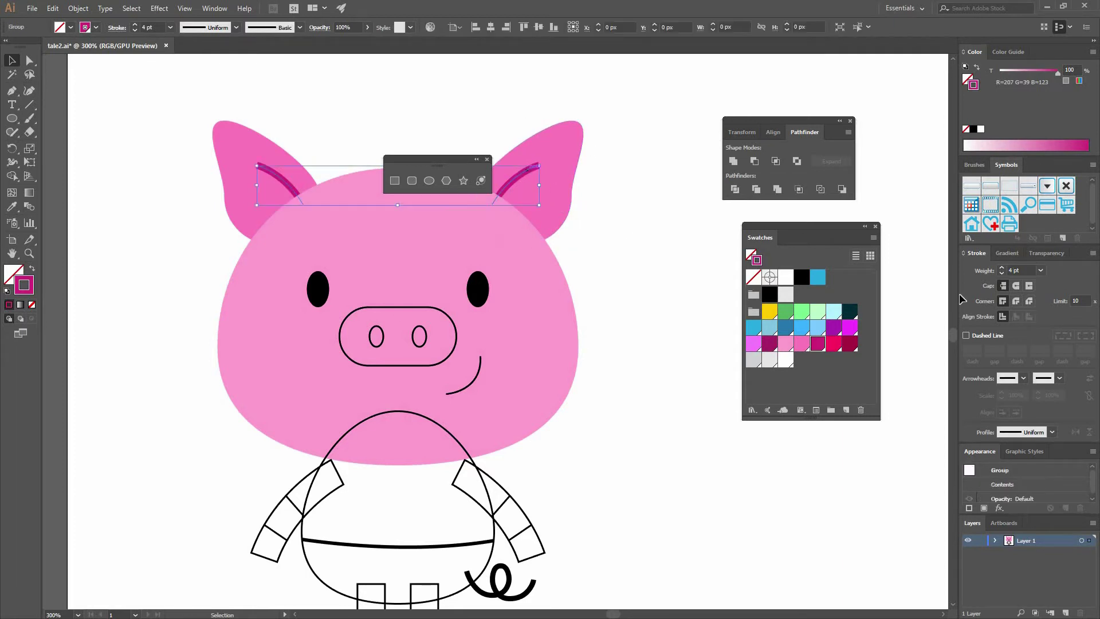
pyautogui.click(1040, 270)
pyautogui.click(1061, 338)
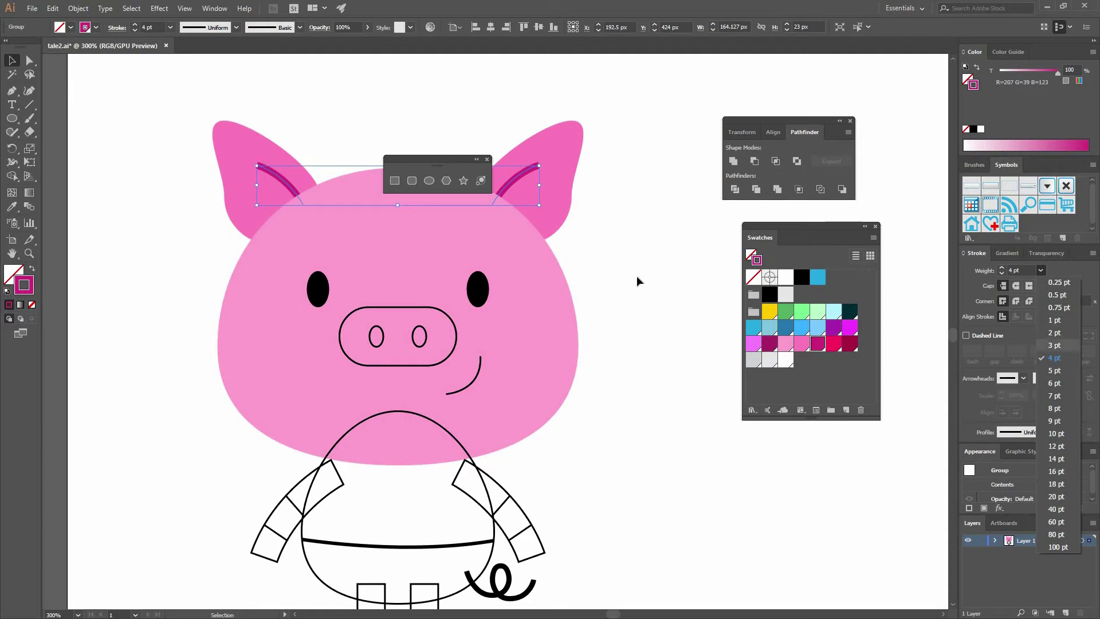
pyautogui.click(604, 203)
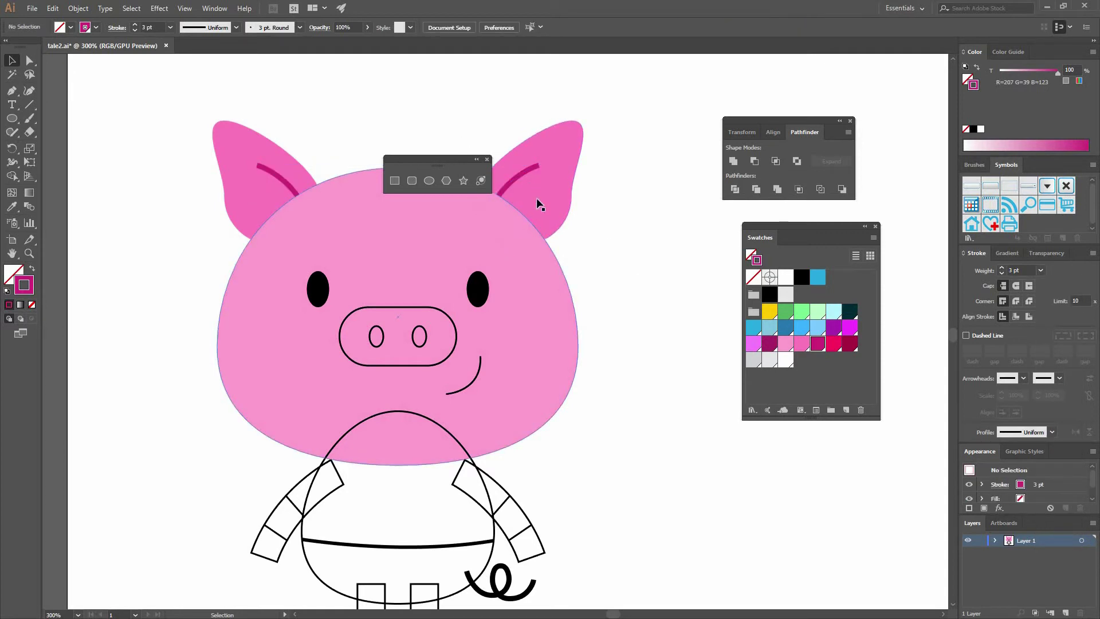
# Fill the eyes with dark teal (R=0 G=43 B=54) and the snout with pink (R=255 G=120 B=188), removing the snout's stroke
pyautogui.click(476, 292)
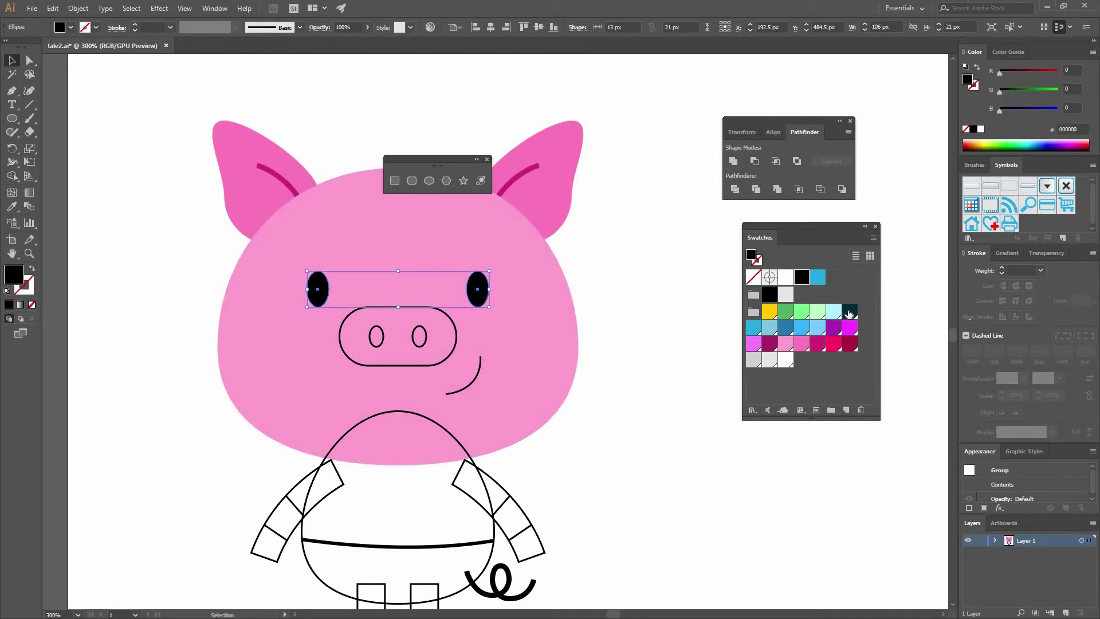
pyautogui.click(607, 285)
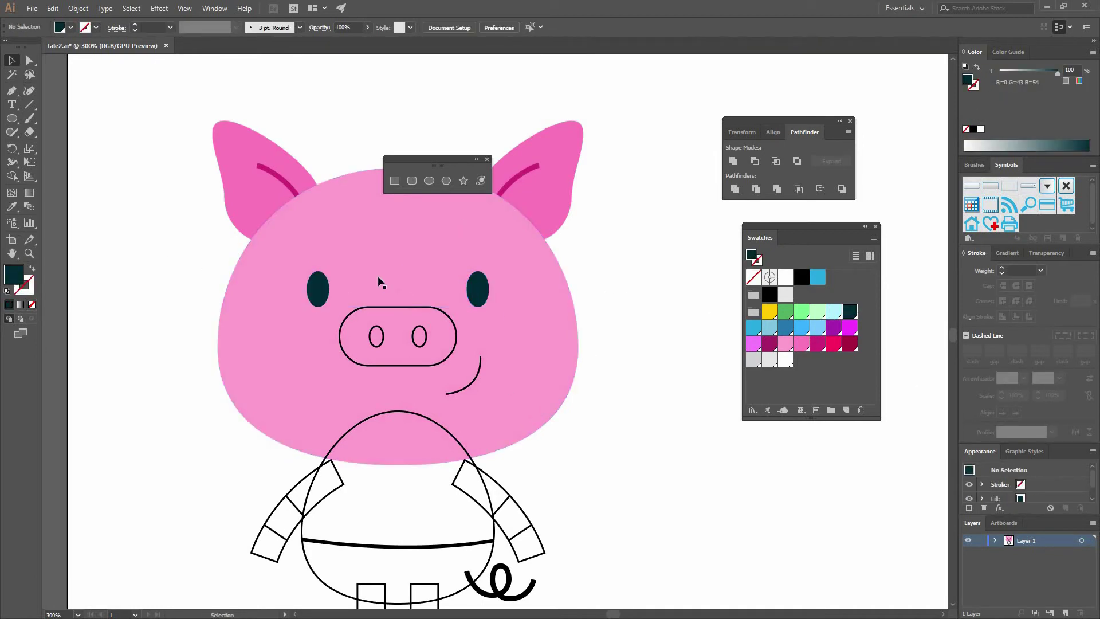
pyautogui.click(415, 307)
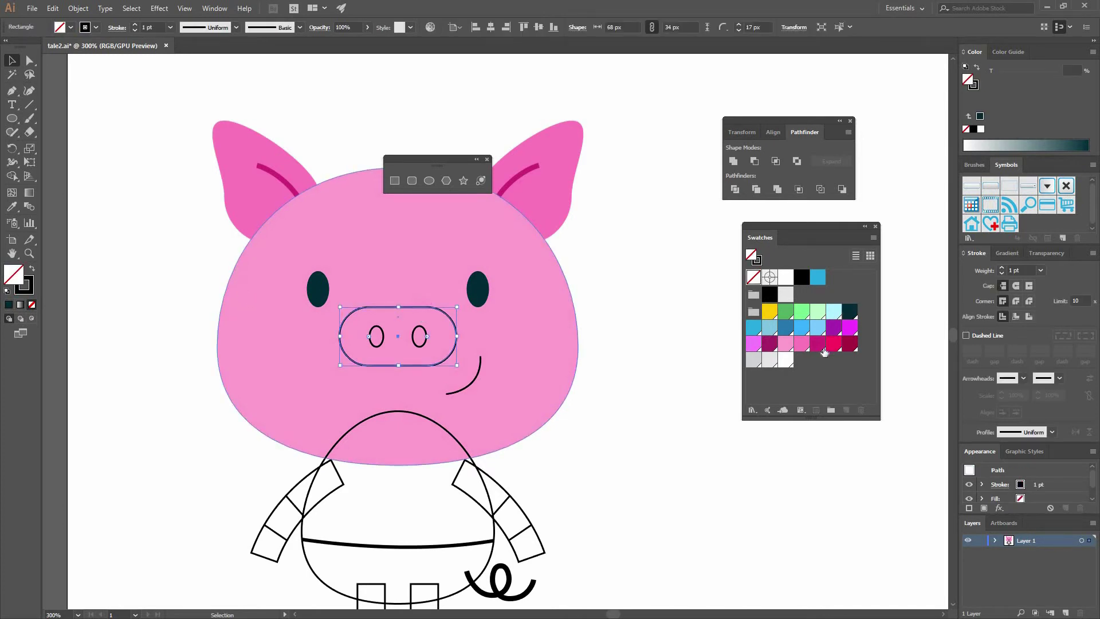
pyautogui.click(799, 344)
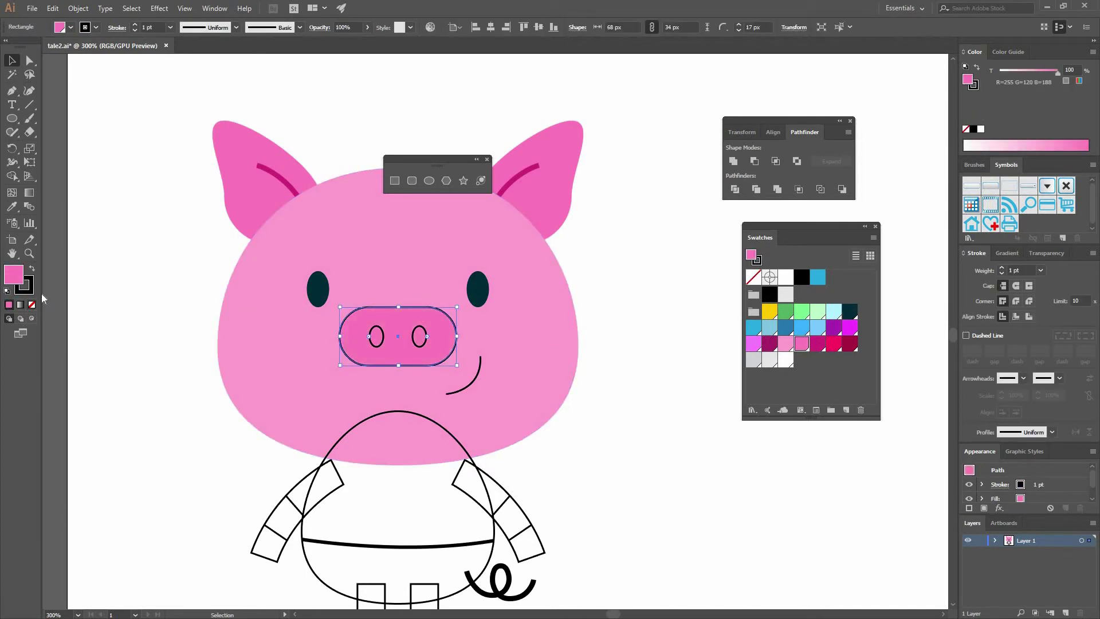
pyautogui.click(32, 304)
pyautogui.click(94, 308)
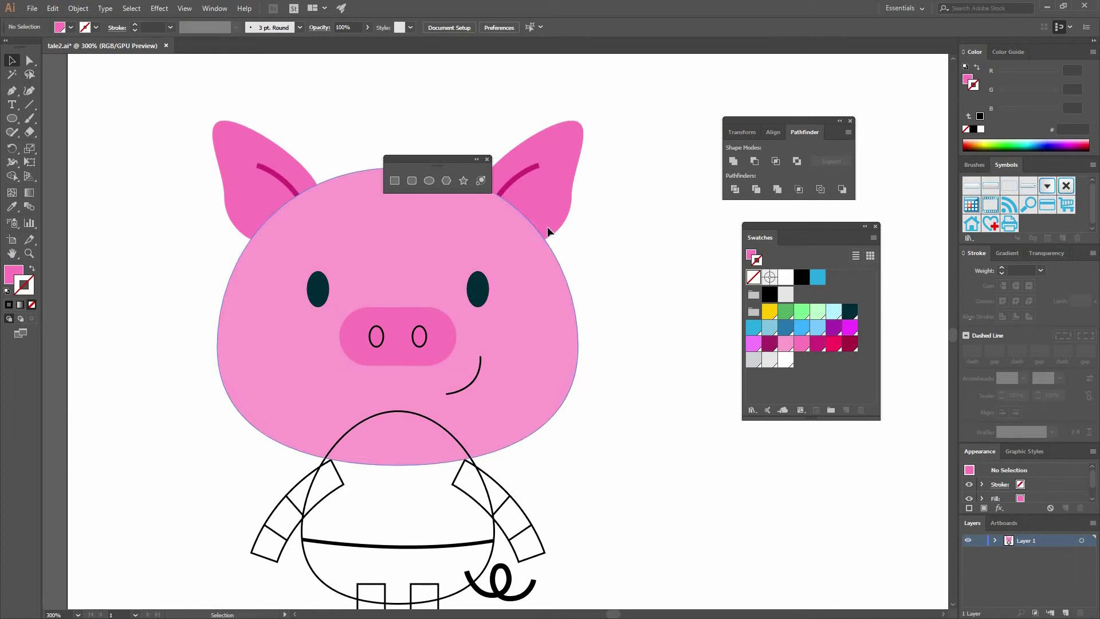
# Match the ears' fill to the snout's pink with the Eyedropper
pyautogui.click(13, 207)
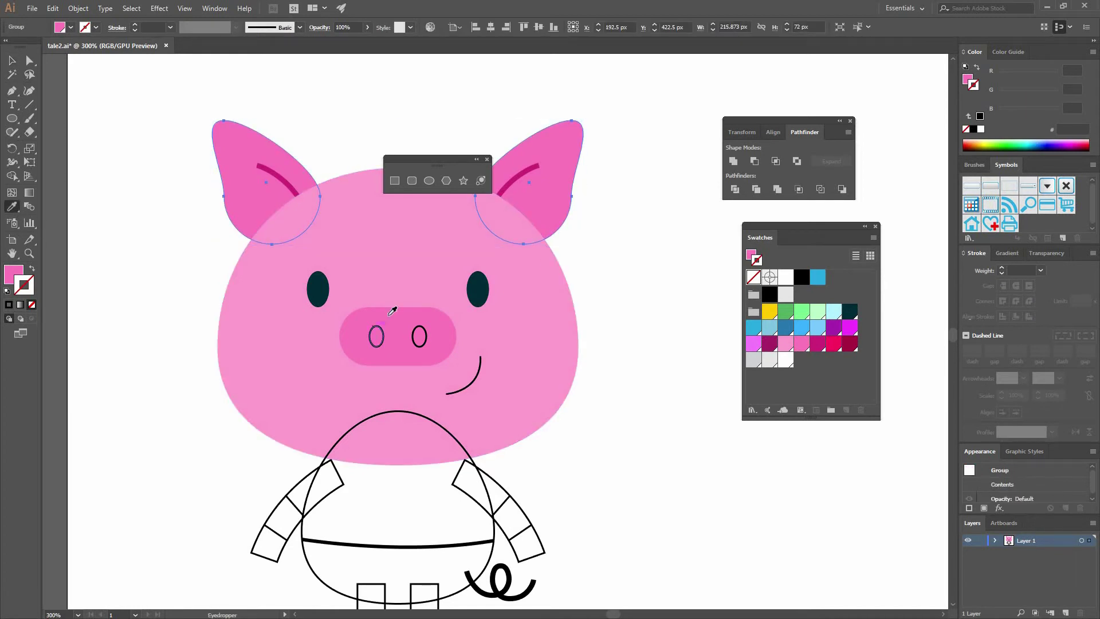
pyautogui.press('v')
pyautogui.click(614, 297)
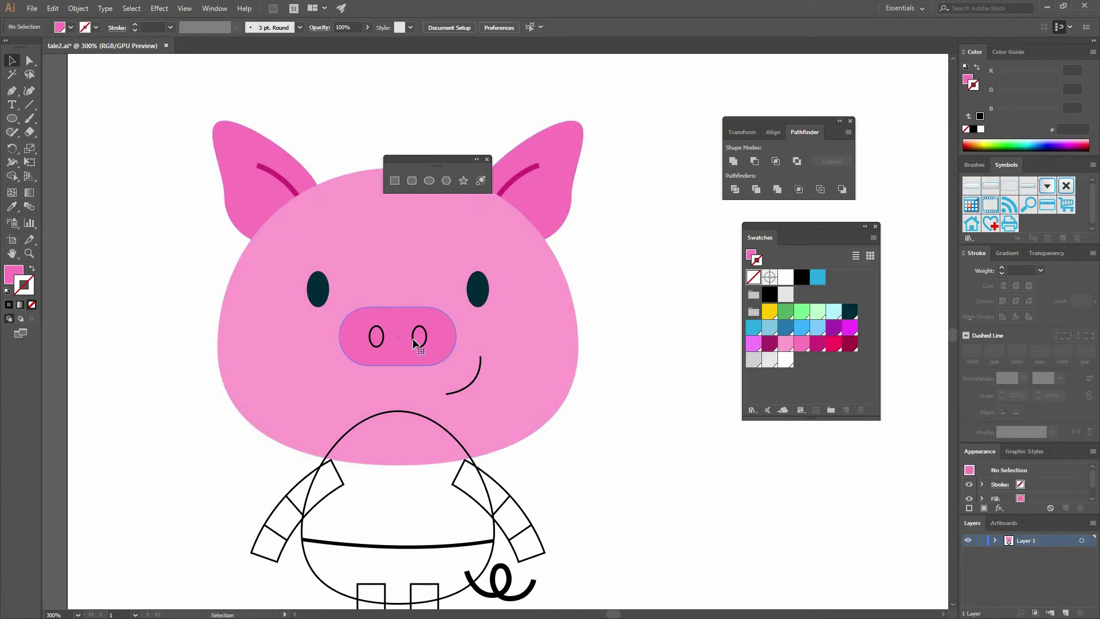
# Fill the nostrils with magenta (R=207 G=39 B=123) and no stroke
pyautogui.click(412, 340)
pyautogui.click(817, 343)
pyautogui.click(32, 268)
pyautogui.hotkey('ctrl', 'shift', 'a')
# Copy the inner ear lines' 3 pt magenta stroke to the smile with the Eyedropper
pyautogui.click(477, 370)
pyautogui.click(14, 207)
pyautogui.click(287, 182)
pyautogui.press('v')
pyautogui.hotkey('ctrl', 'shift', 'a')
# Give the smile and the inner ear lines round stroke caps
pyautogui.click(480, 360)
pyautogui.keyDown('shift'); pyautogui.click(509, 187); pyautogui.keyUp('shift')
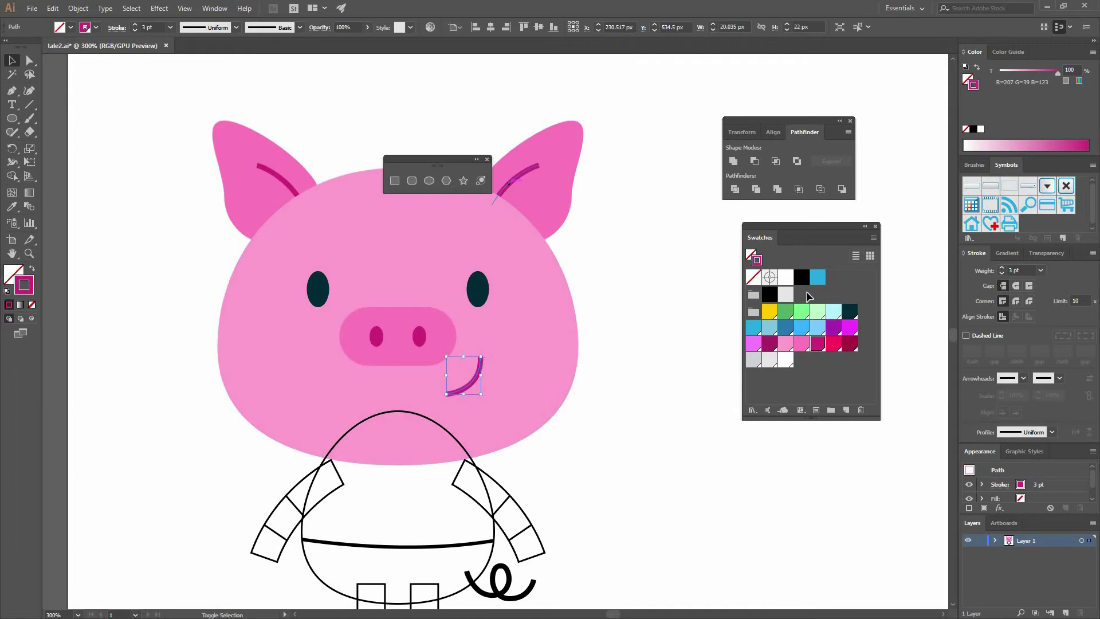
pyautogui.hotkey('ctrl', 'shift', 'a')
# Move the snout with its nostrils, and the smile, slightly higher on the face
pyautogui.scroll(1, 516, 413)
pyautogui.click(425, 357)
pyautogui.moveTo(449, 353)
pyautogui.mouseDown()
pyautogui.moveTo(481, 356)
pyautogui.moveTo(458, 339)
pyautogui.mouseUp()
pyautogui.click(610, 338)
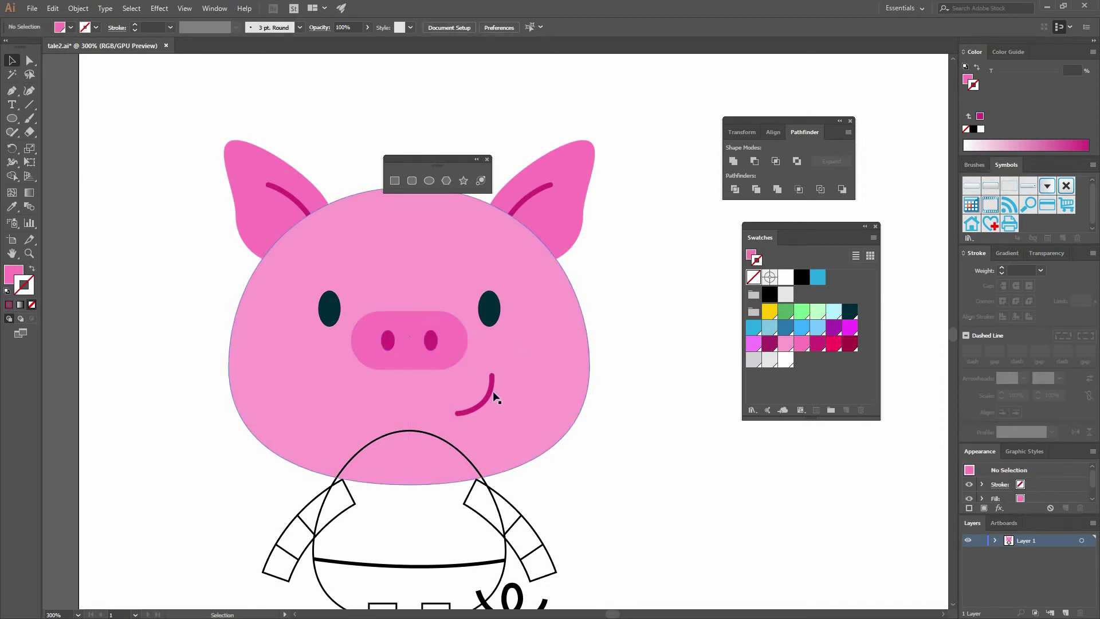
pyautogui.moveTo(490, 383)
pyautogui.mouseDown()
pyautogui.moveTo(497, 390)
pyautogui.moveTo(490, 365)
pyautogui.mouseUp()
pyautogui.click(600, 318)
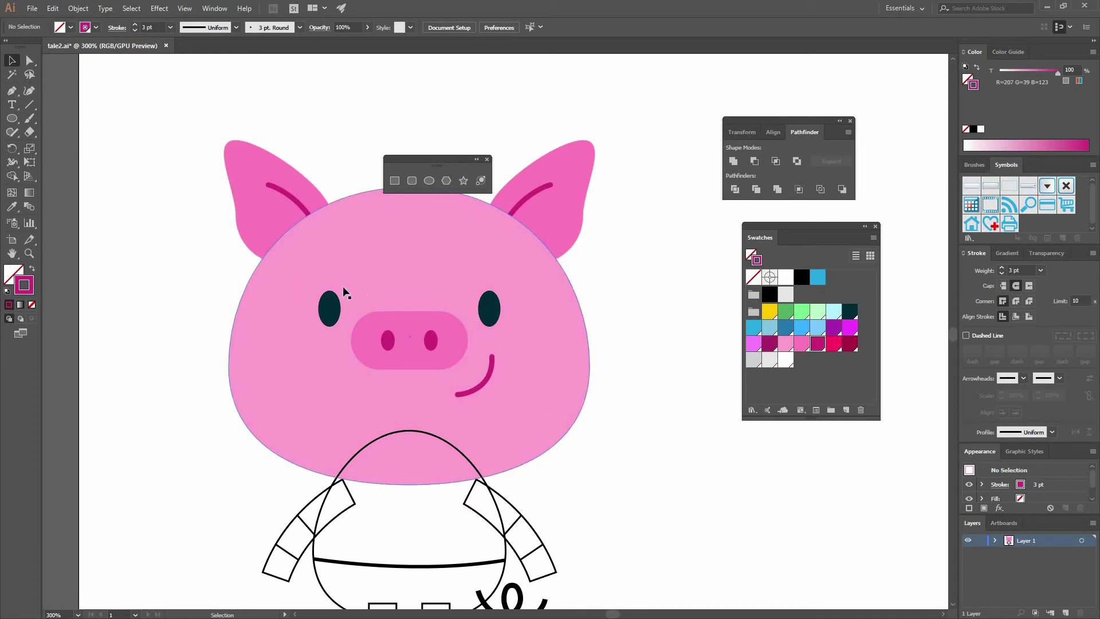
# Draw a short curved eyebrow above the pig's left-hand eye with the Pen tool, using the 3 pt magenta stroke
pyautogui.press('p')
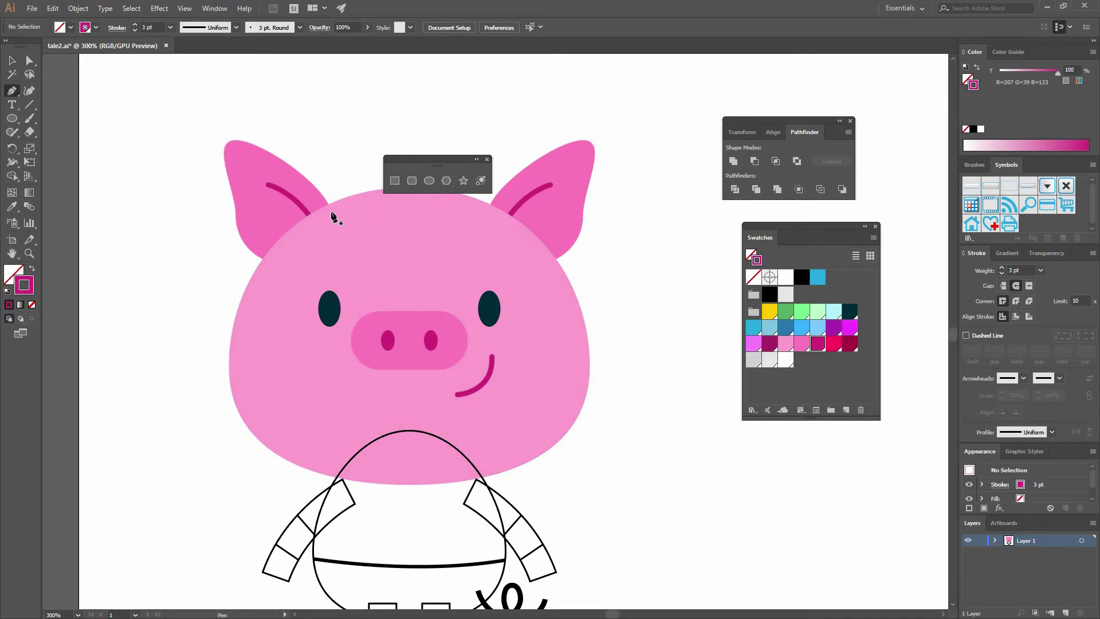
pyautogui.click(308, 264)
pyautogui.moveTo(347, 245); pyautogui.dragTo(373, 243)
pyautogui.press('v')
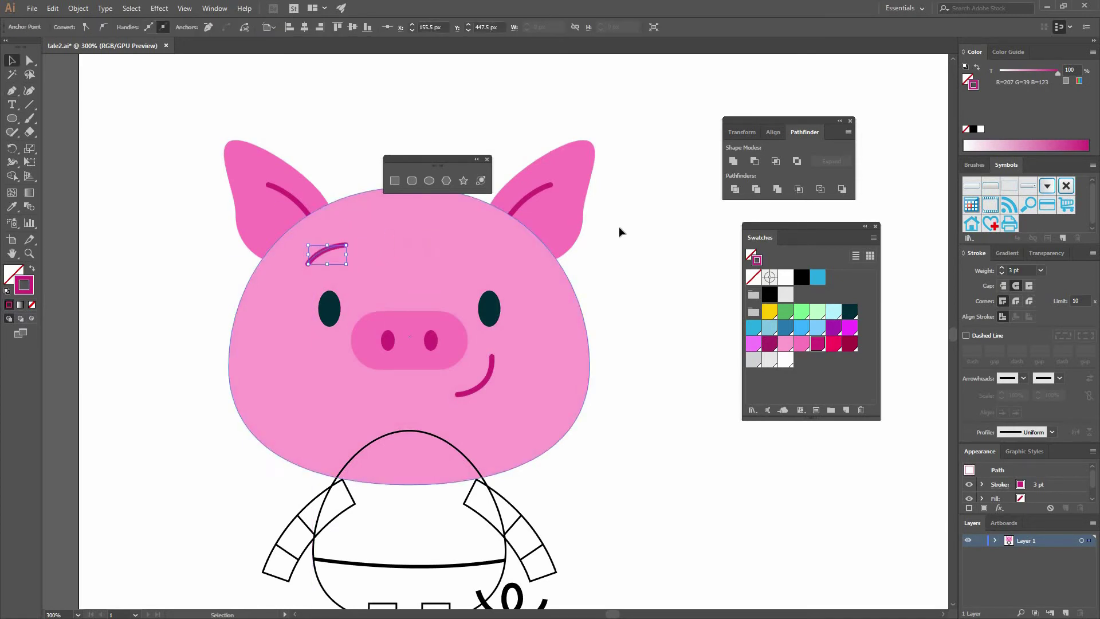
# Set the eyebrow's stroke weight to 5 pt
pyautogui.click(340, 247)
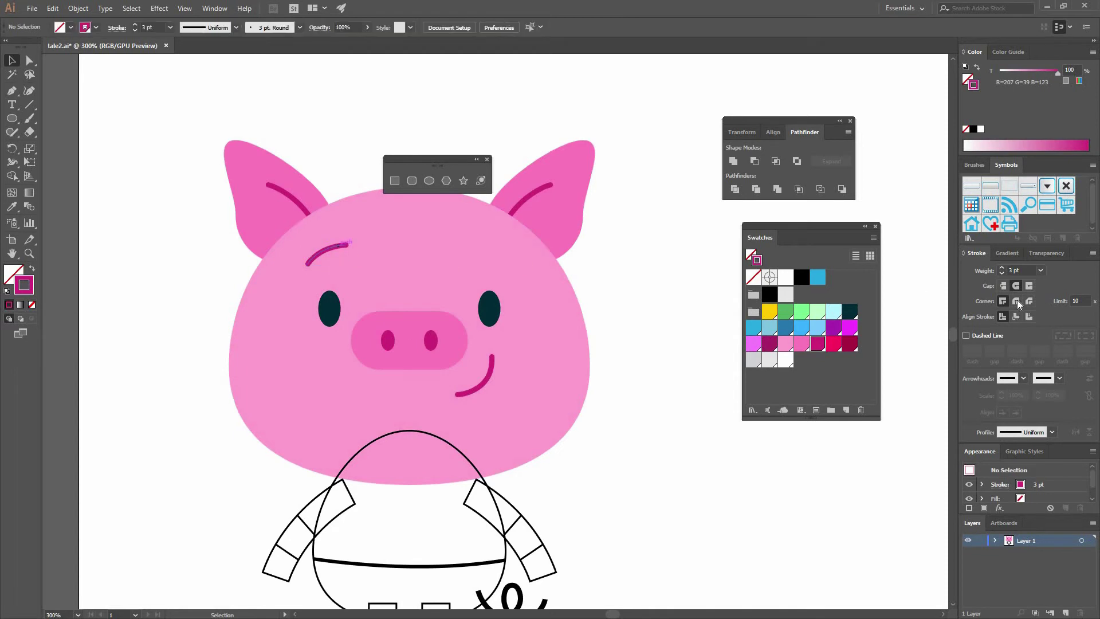
pyautogui.click(1040, 270)
pyautogui.click(1055, 374)
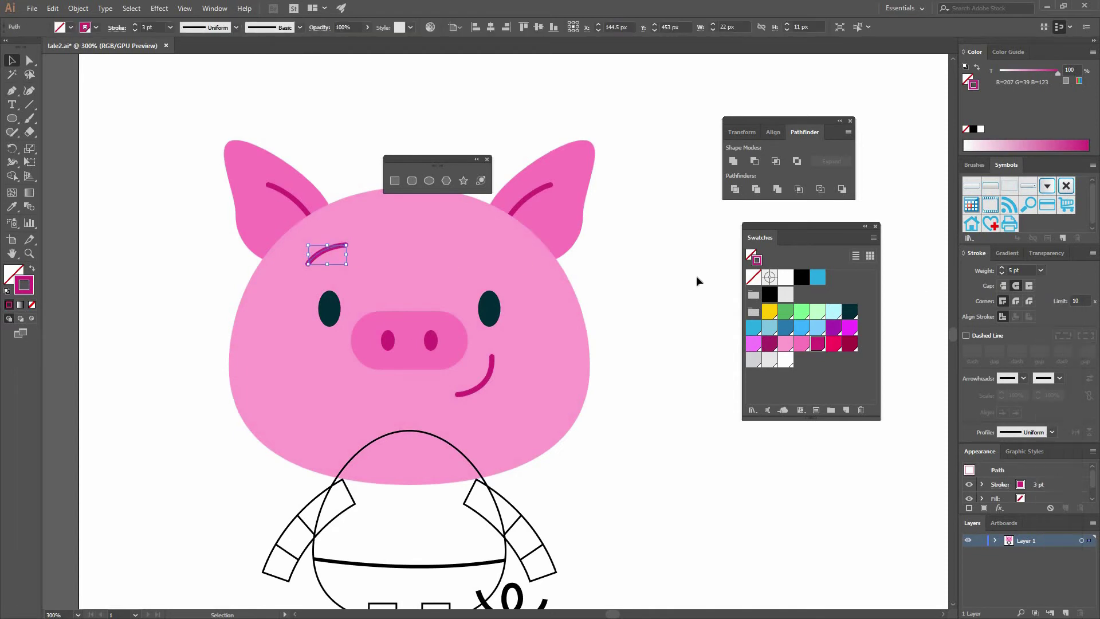
pyautogui.hotkey('ctrl', 'shift', 'a')
# Make a mirrored copy of the eyebrow and place it above the pig's other eye
pyautogui.moveTo(345, 246); pyautogui.dragTo(450, 254)
pyautogui.hotkey('ctrl', 'z')
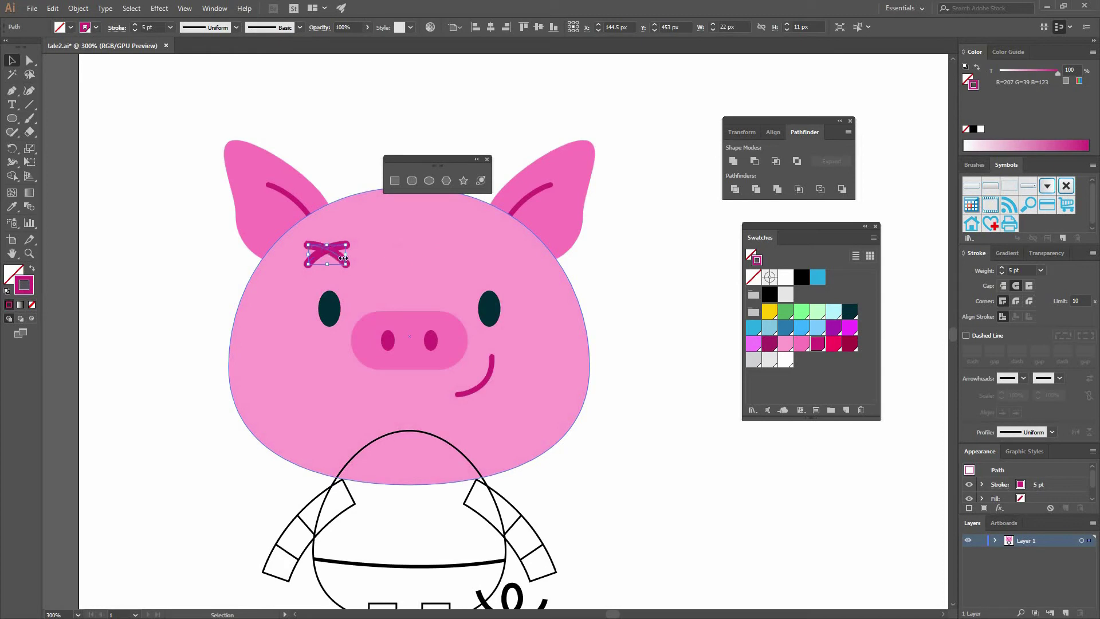
pyautogui.moveTo(342, 258); pyautogui.dragTo(501, 260)
# Group the two eyebrows and centre them horizontally on the head
pyautogui.keyDown('shift'); pyautogui.click(337, 244); pyautogui.keyUp('shift')
pyautogui.hotkey('ctrl', 'g')
pyautogui.press('v')
pyautogui.keyDown('shift'); pyautogui.click(448, 220); pyautogui.keyUp('shift')
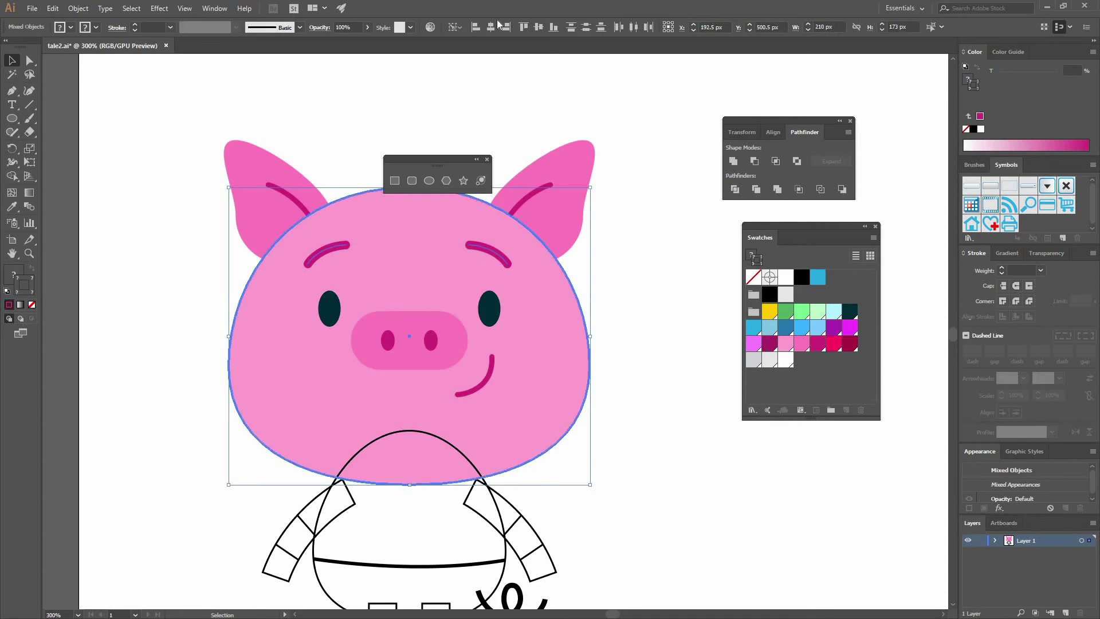
pyautogui.click(593, 116)
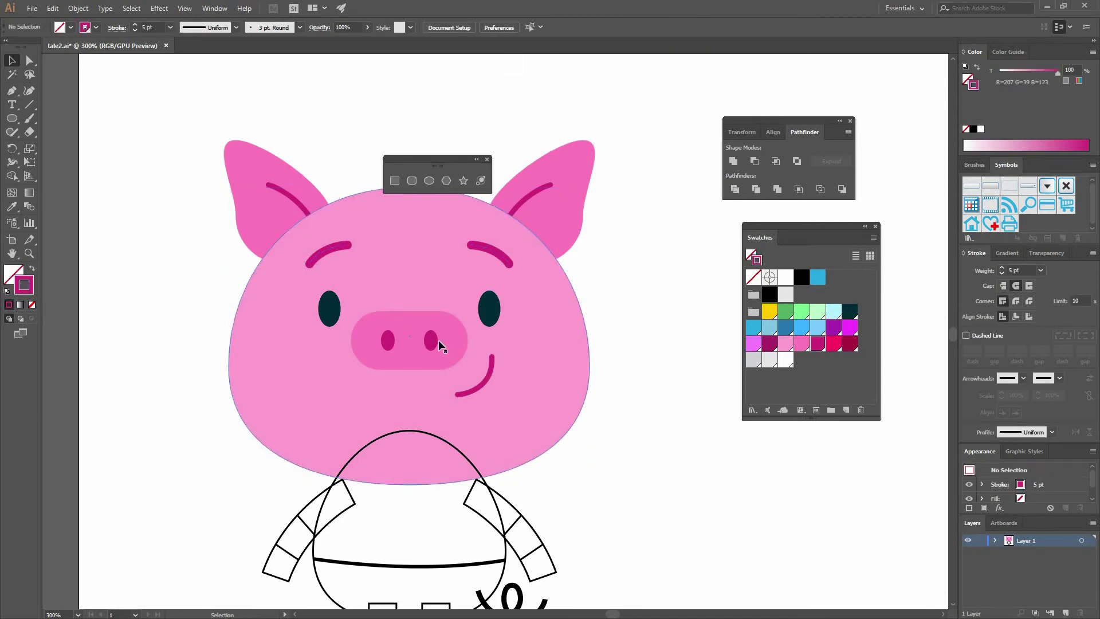
# Move the snout with its nostrils slightly higher, between the eyes
pyautogui.moveTo(446, 340); pyautogui.dragTo(446, 327)
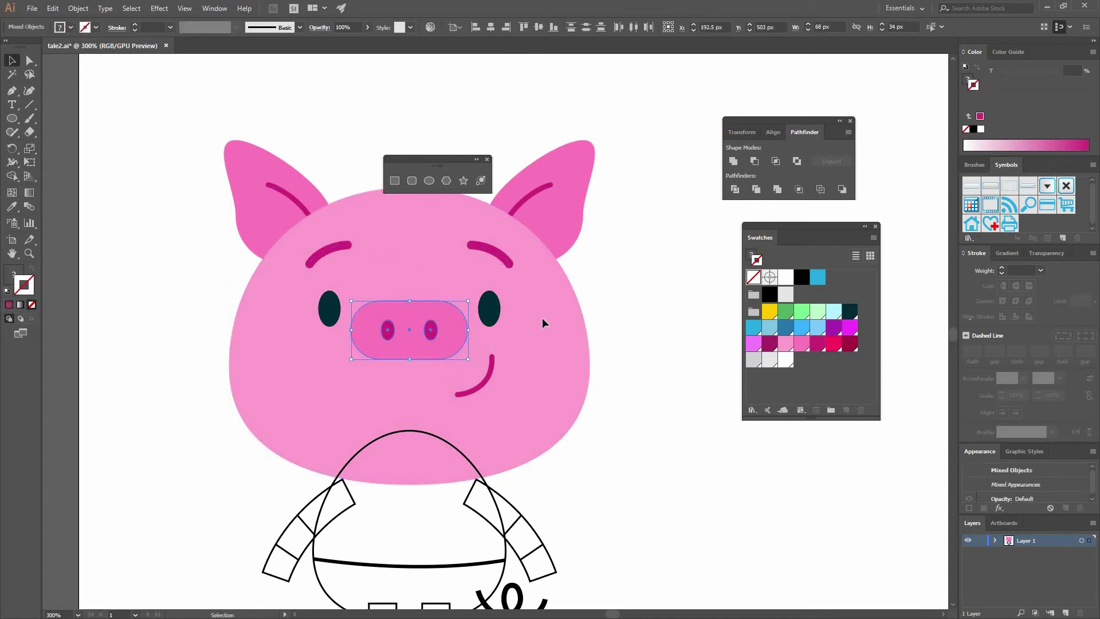
pyautogui.click(497, 387)
pyautogui.hotkey('ctrl', 'shift', 'a')
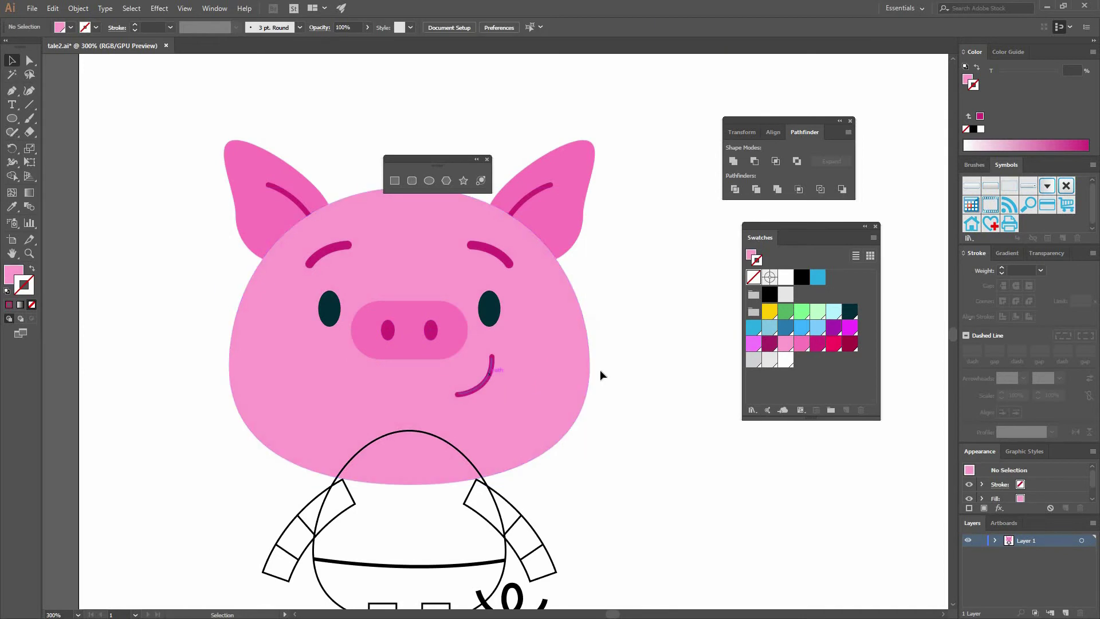
# Give the shirt shape a bright blue fill with no stroke and send it behind the head and arms
pyautogui.scroll(-3, 513, 345)
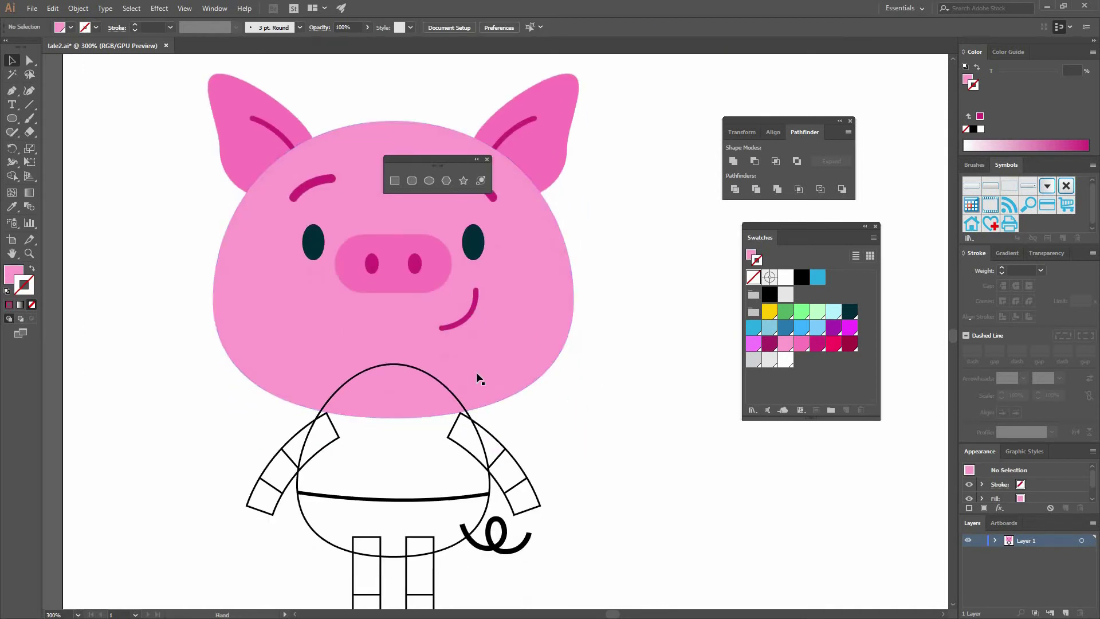
pyautogui.click(374, 373)
pyautogui.click(802, 328)
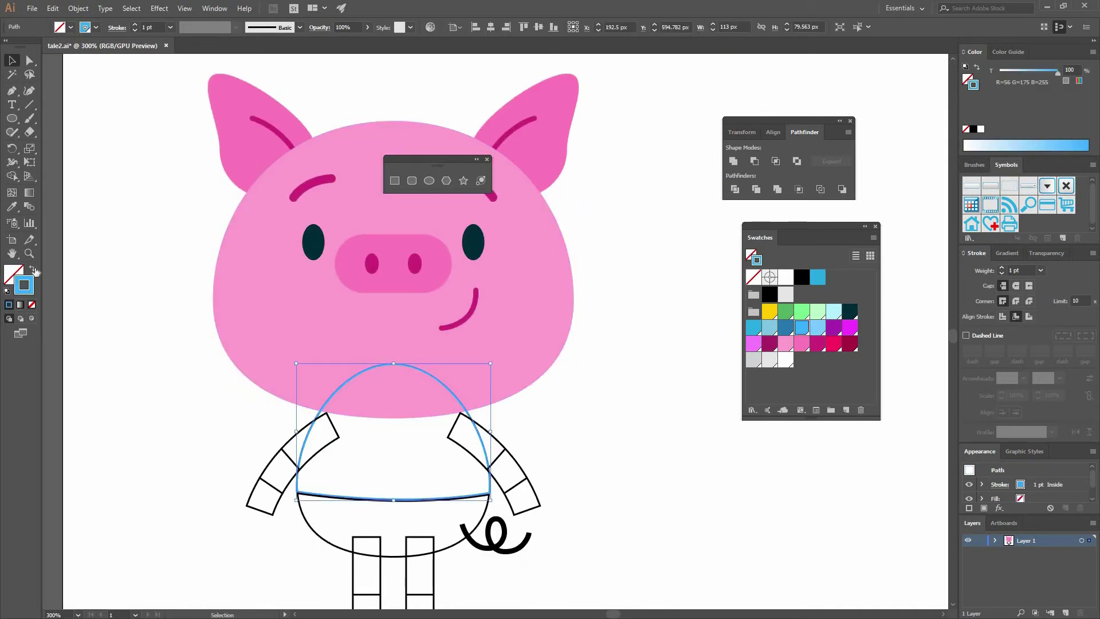
pyautogui.hotkey('shift', 'x')
pyautogui.rightClick(426, 417)
pyautogui.moveTo(479, 352)
pyautogui.click(367, 390)
pyautogui.click(570, 434)
pyautogui.moveTo(556, 439); pyautogui.dragTo(579, 404)
pyautogui.click(215, 292)
# Draw a curved stripe across the upper part of the shirt with the Pen tool, using an 18 pt light blue stroke and no fill
pyautogui.click(12, 91)
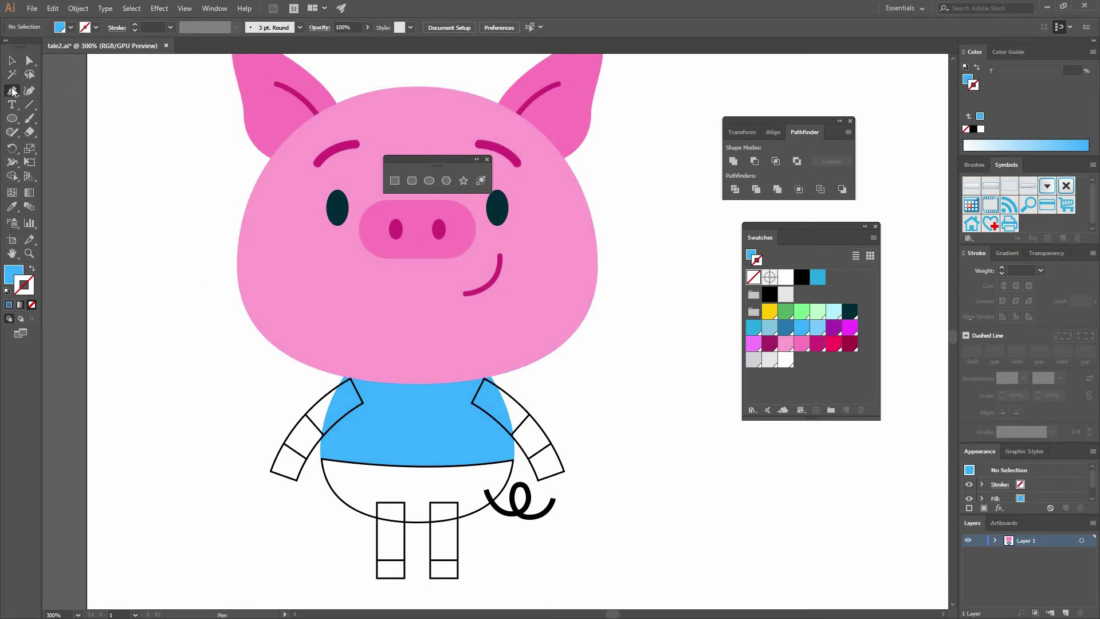
pyautogui.click(310, 393)
pyautogui.moveTo(546, 387); pyautogui.dragTo(668, 353)
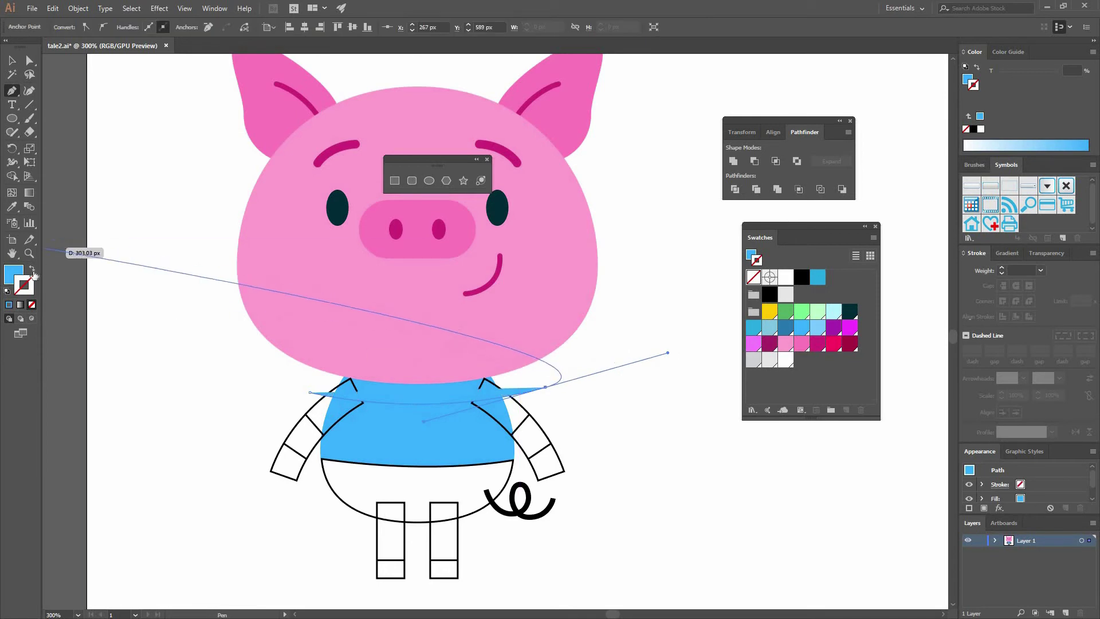
pyautogui.click(32, 268)
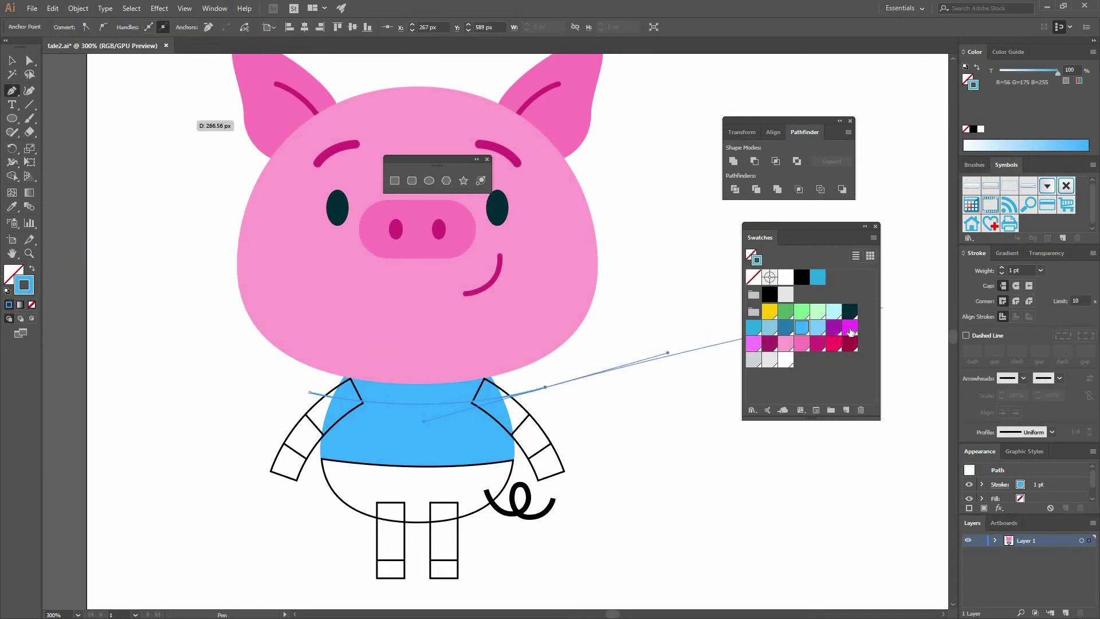
pyautogui.click(1041, 269)
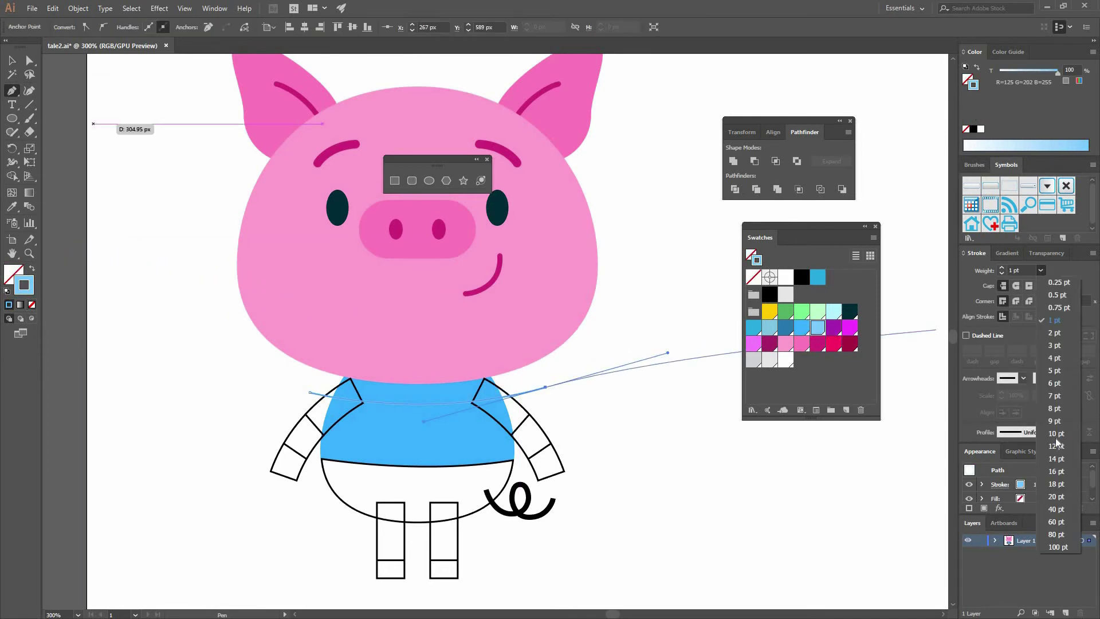
pyautogui.click(1054, 484)
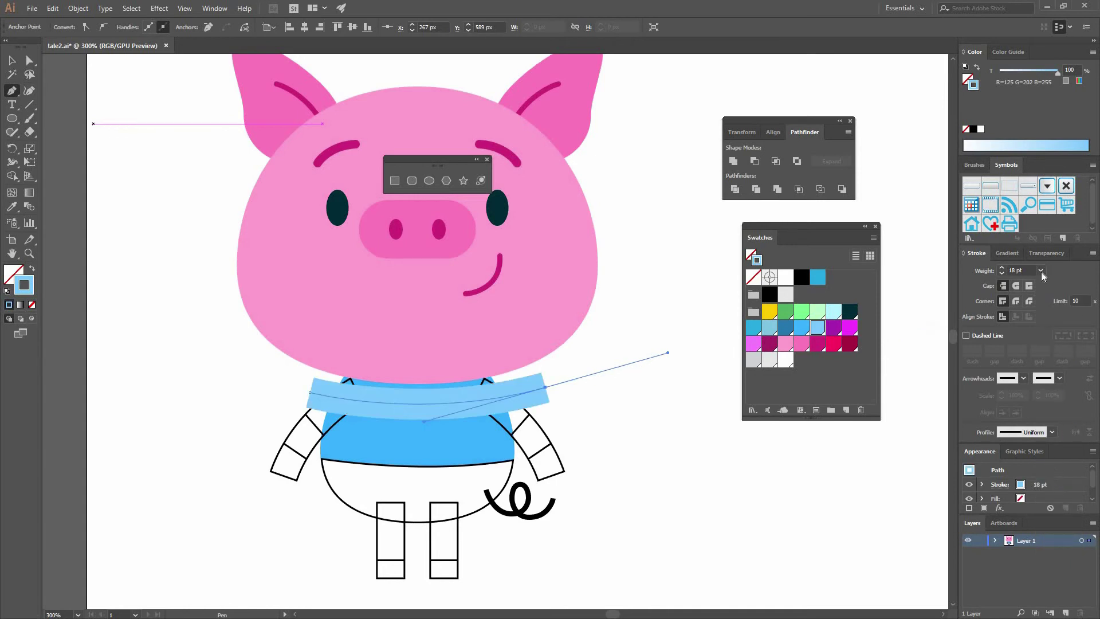
pyautogui.keyDown('ctrl'); pyautogui.click(604, 404); pyautogui.keyUp('ctrl')
# Duplicate the stripe lower on the shirt and cut both stripes to the clipboard
pyautogui.moveTo(425, 404); pyautogui.dragTo(426, 446)
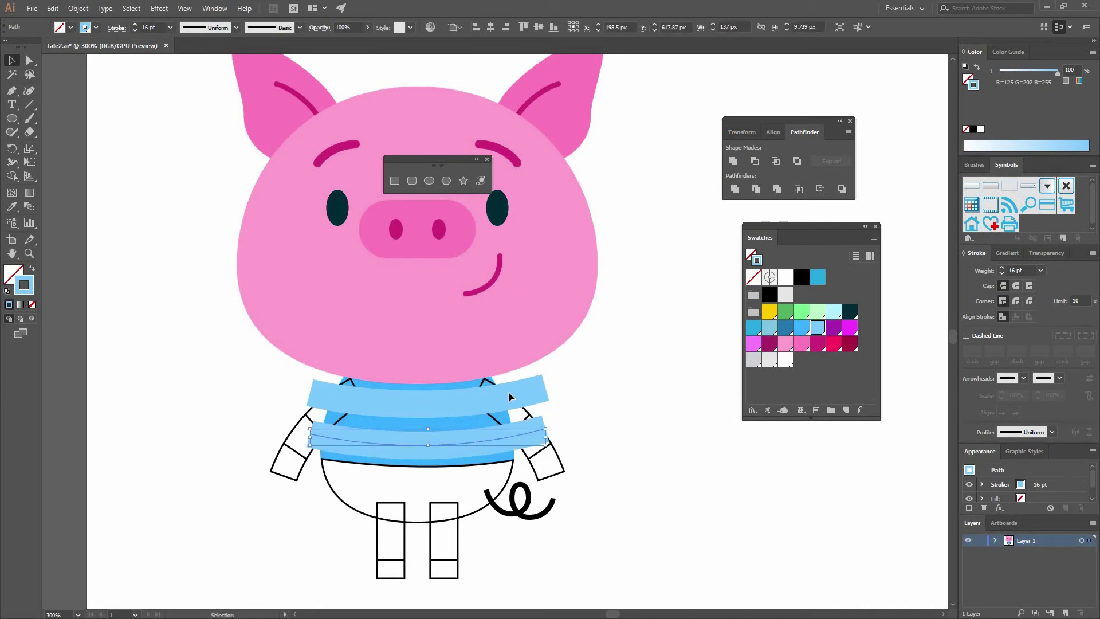
pyautogui.click(431, 402)
pyautogui.keyDown('shift'); pyautogui.click(449, 446); pyautogui.keyUp('shift')
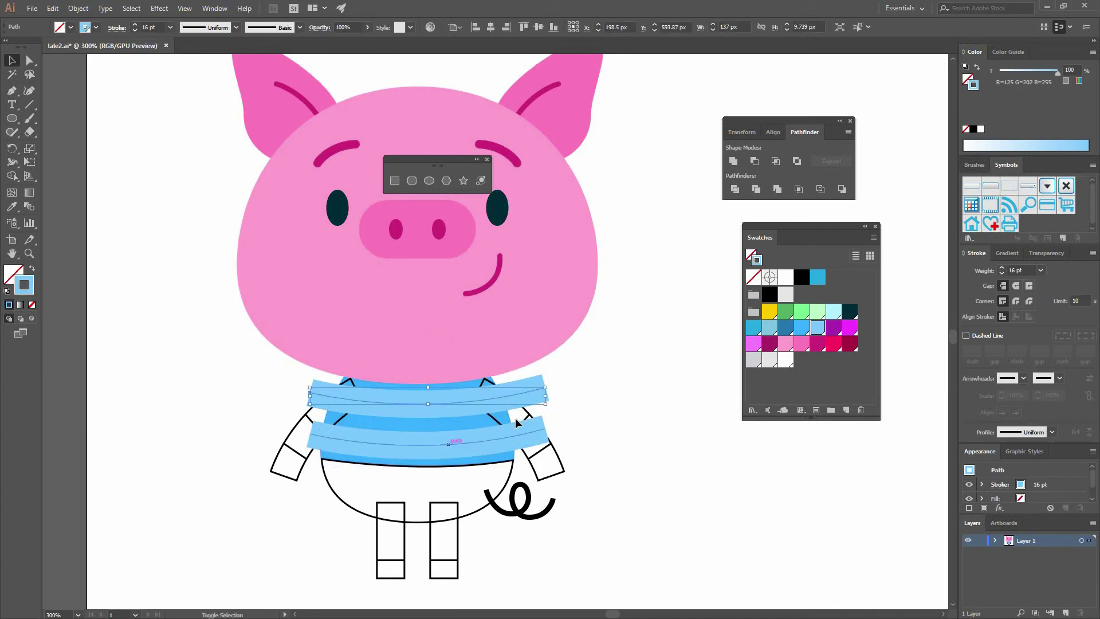
pyautogui.click(78, 8)
pyautogui.moveTo(52, 8)
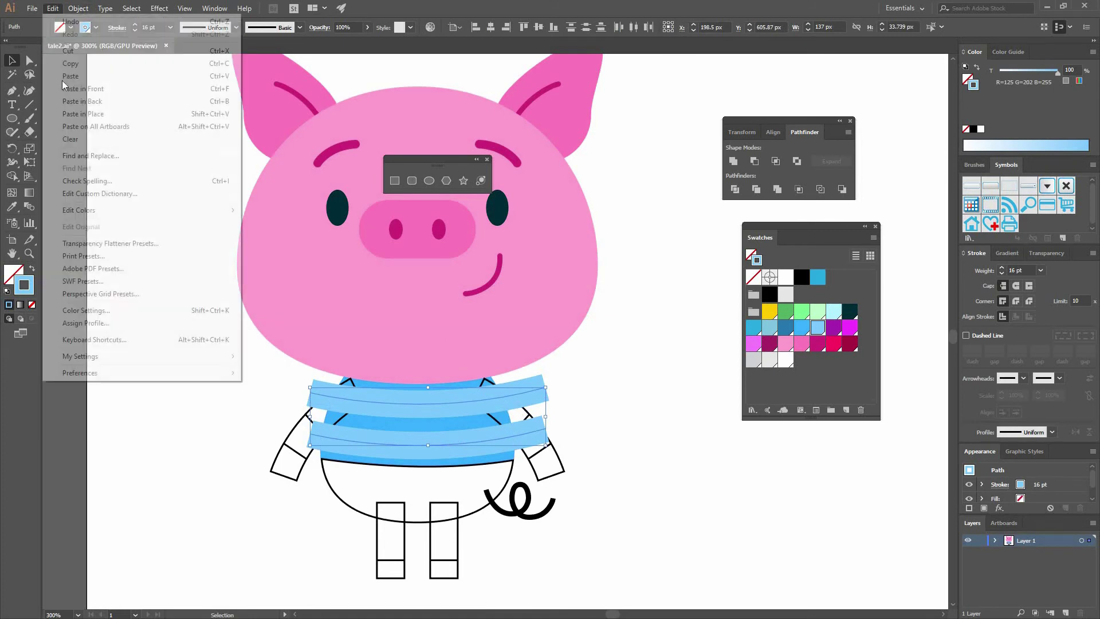
pyautogui.click(166, 51)
# Switch the shirt shape to Draw Inside and paste the two stripes in place within it
pyautogui.click(417, 448)
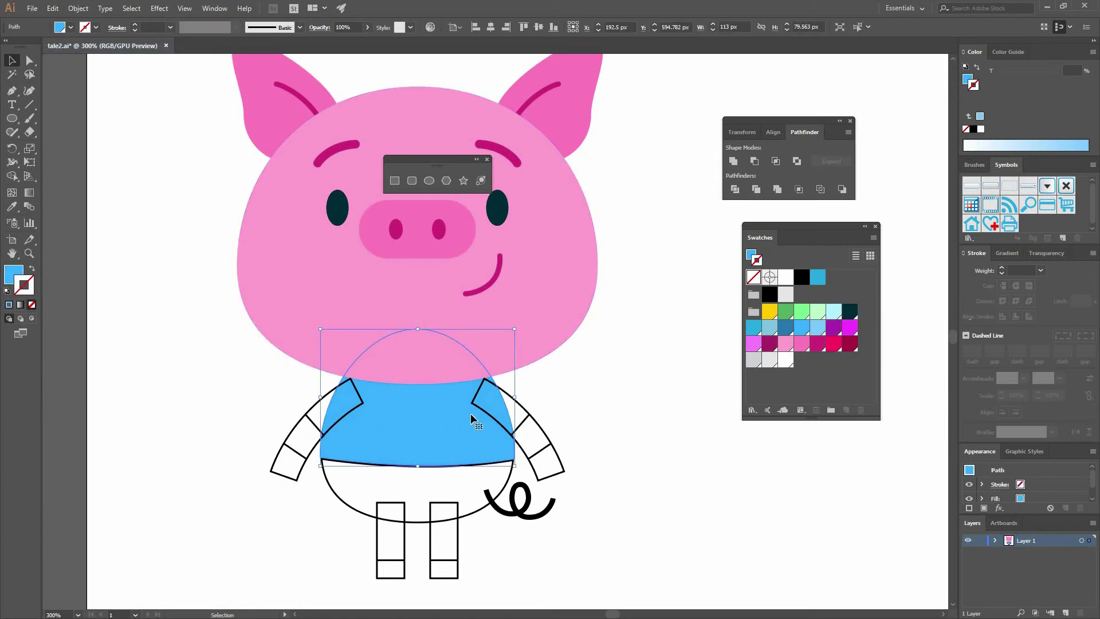
pyautogui.click(29, 319)
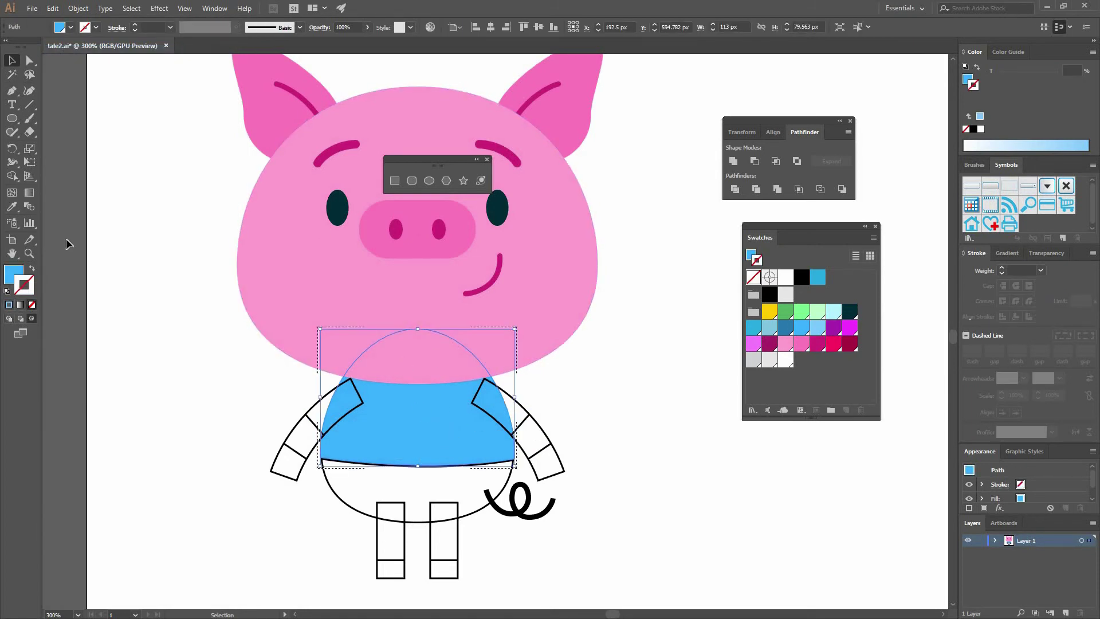
pyautogui.click(78, 8)
pyautogui.moveTo(53, 10)
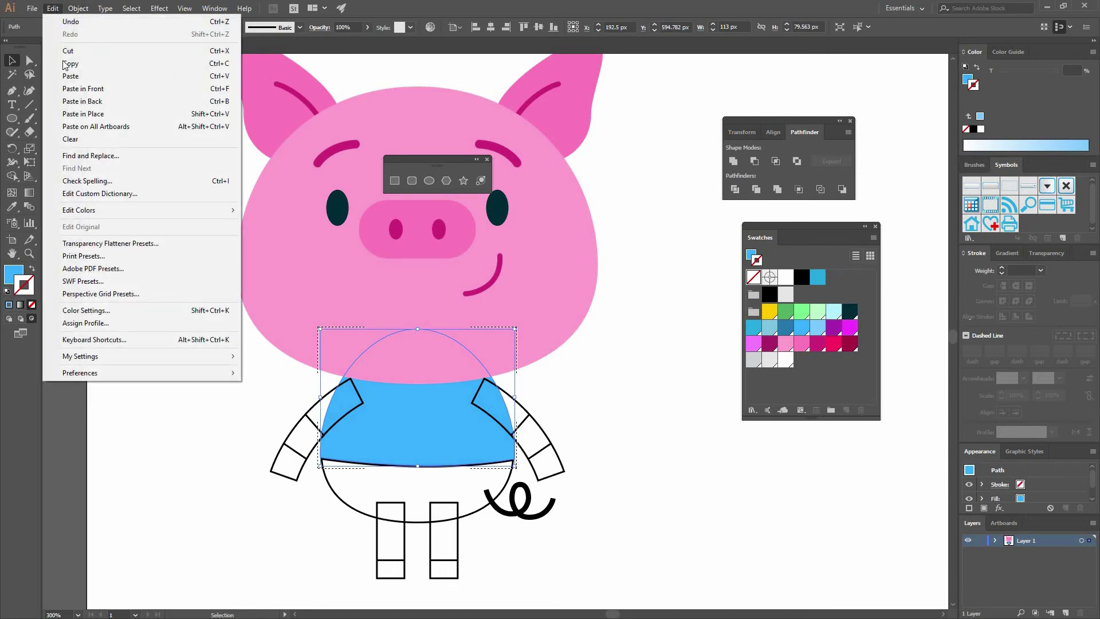
pyautogui.click(227, 114)
pyautogui.click(213, 310)
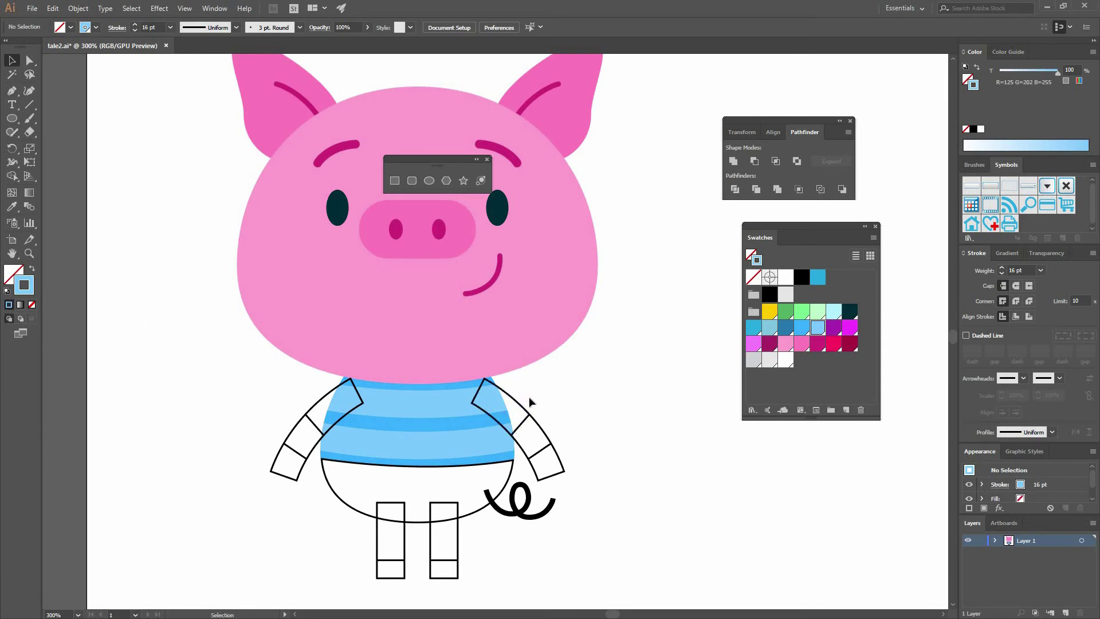
# Send both arms to the back and ungroup their sections
pyautogui.click(519, 408)
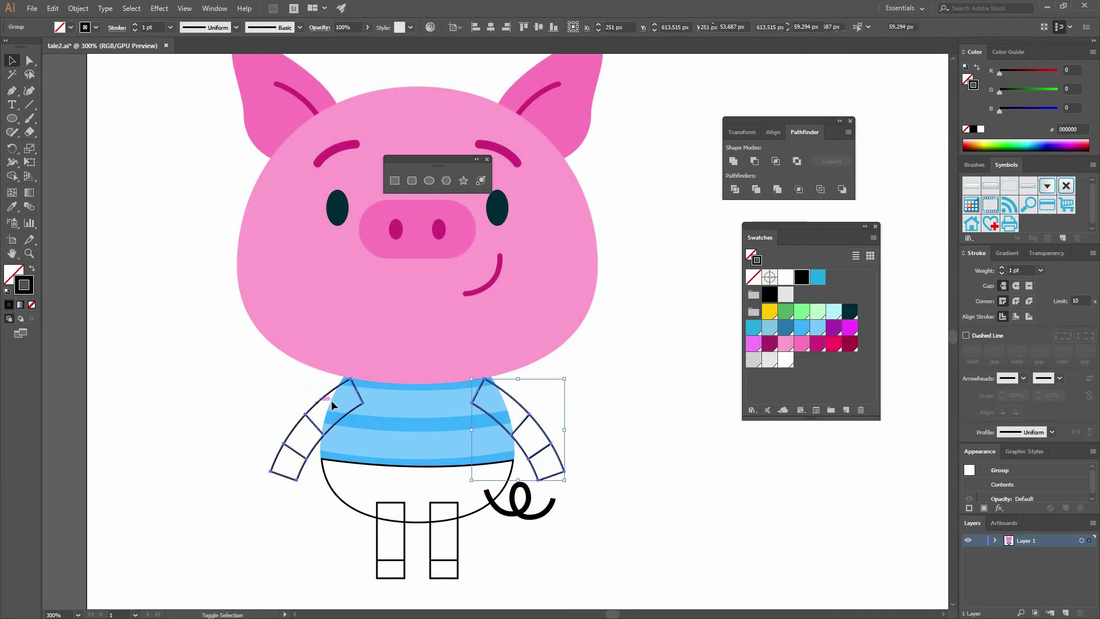
pyautogui.keyDown('shift'); pyautogui.click(378, 405); pyautogui.keyUp('shift')
pyautogui.rightClick(321, 402)
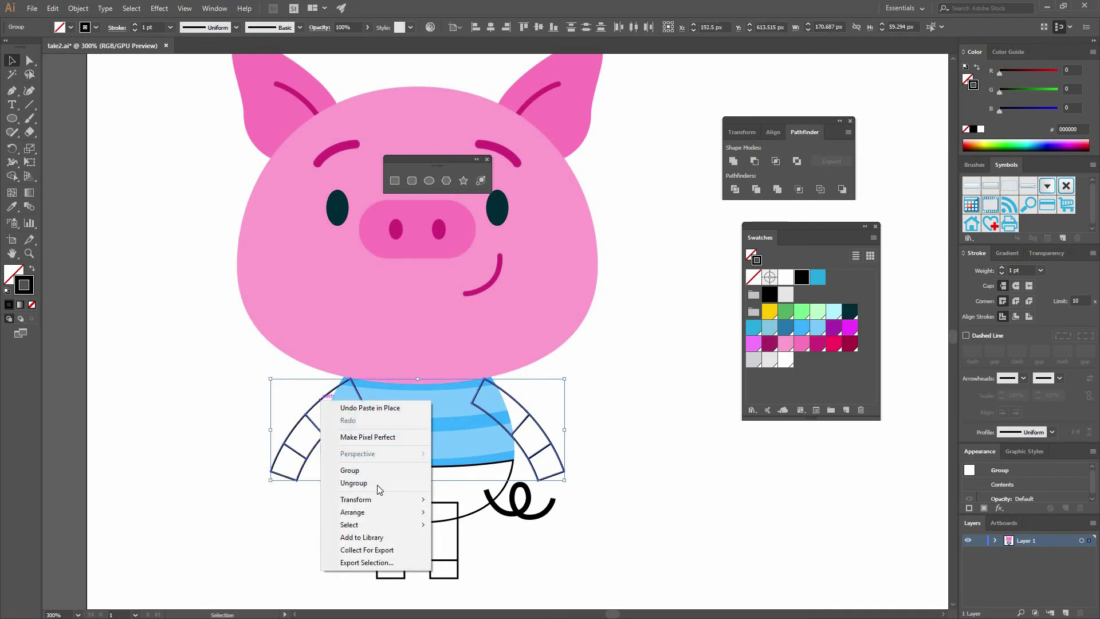
pyautogui.moveTo(373, 512)
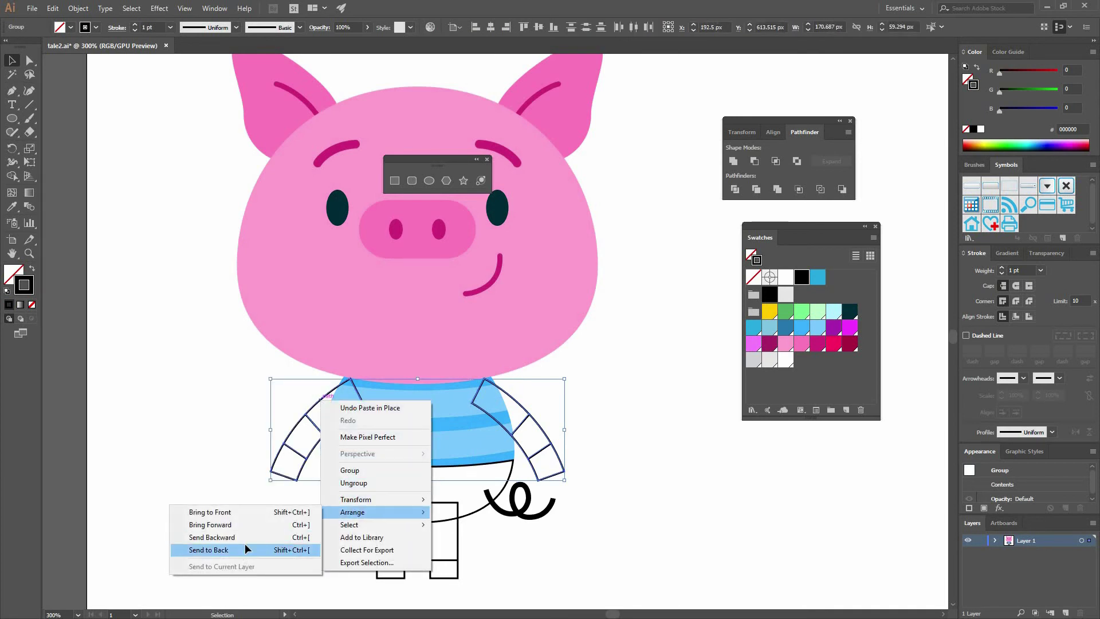
pyautogui.click(243, 550)
pyautogui.rightClick(297, 427)
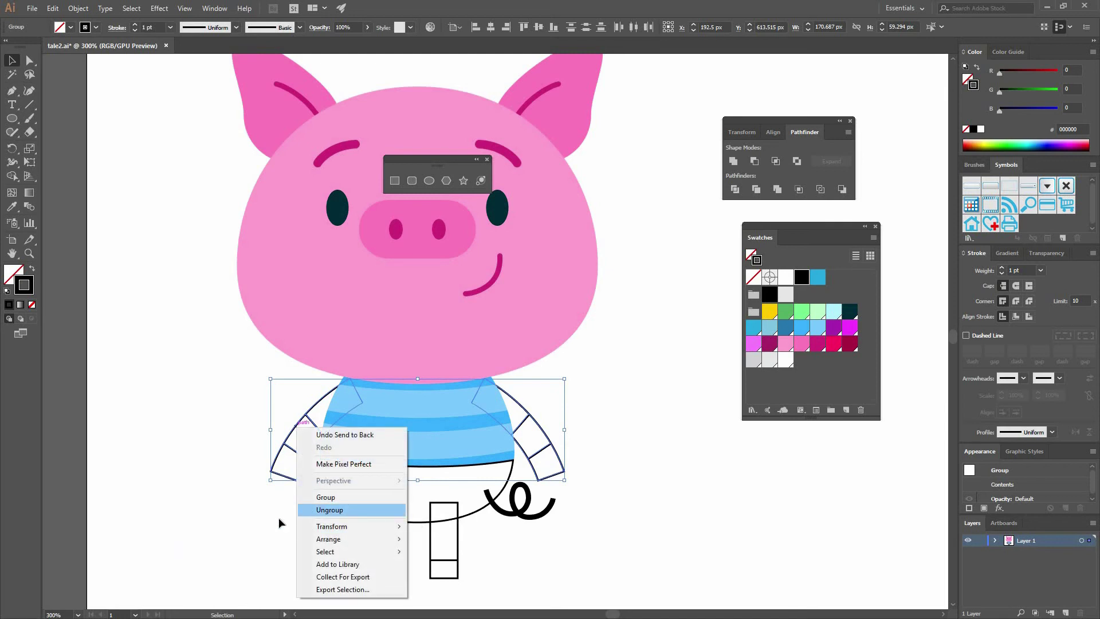
pyautogui.click(321, 511)
pyautogui.click(278, 519)
# Group the two upper sleeve sections together, and likewise the two middle forearm sections
pyautogui.click(319, 403)
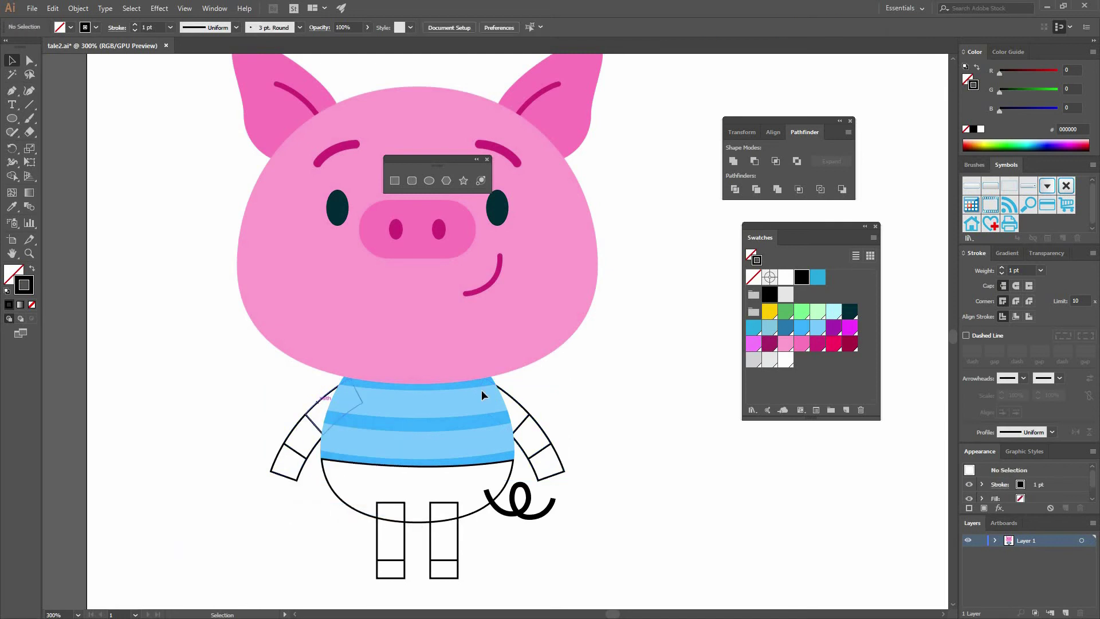
pyautogui.keyDown('shift'); pyautogui.click(518, 402); pyautogui.keyUp('shift')
pyautogui.click(555, 426)
pyautogui.click(541, 425)
pyautogui.keyDown('shift'); pyautogui.click(295, 428); pyautogui.keyUp('shift')
pyautogui.click(586, 448)
# Group the two hand sections and copy the eye's dark teal fill to them with the Eyedropper
pyautogui.click(560, 462)
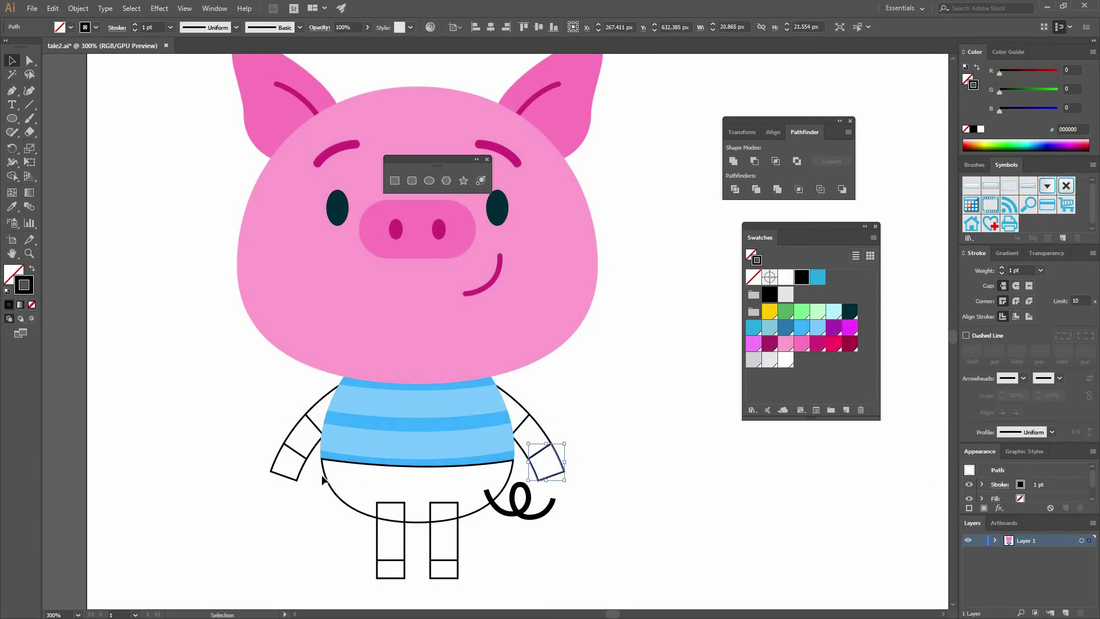
pyautogui.keyDown('shift'); pyautogui.click(300, 473); pyautogui.keyUp('shift')
pyautogui.hotkey('ctrl', 'g')
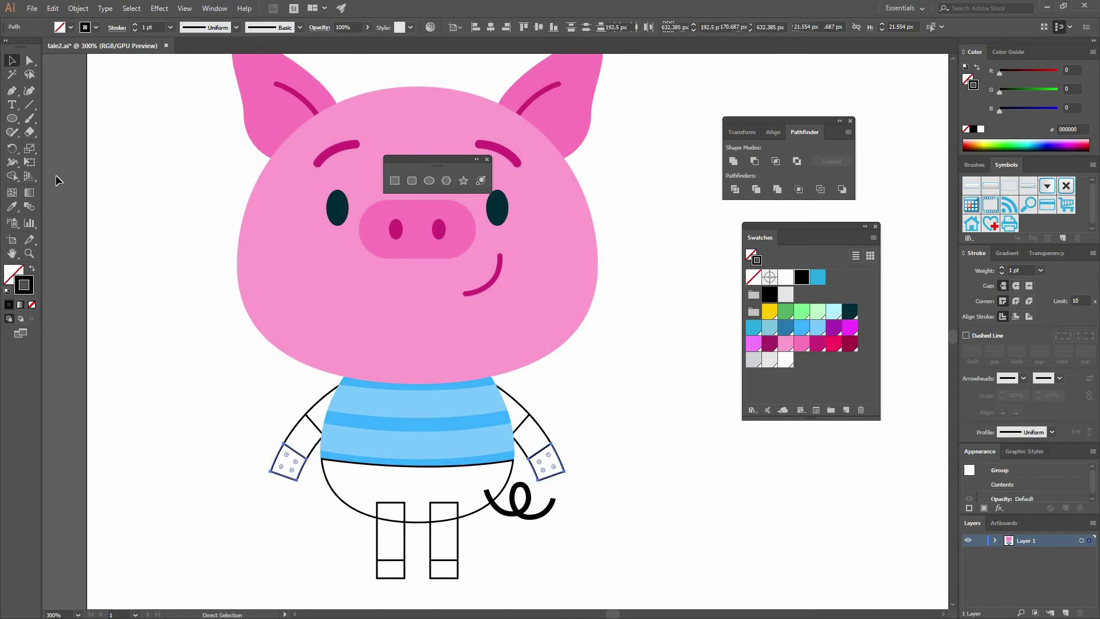
pyautogui.click(20, 211)
pyautogui.click(332, 205)
pyautogui.press('v')
pyautogui.click(273, 346)
# Copy the head's pink fill to the two forearm sections with the Eyedropper
pyautogui.click(302, 424)
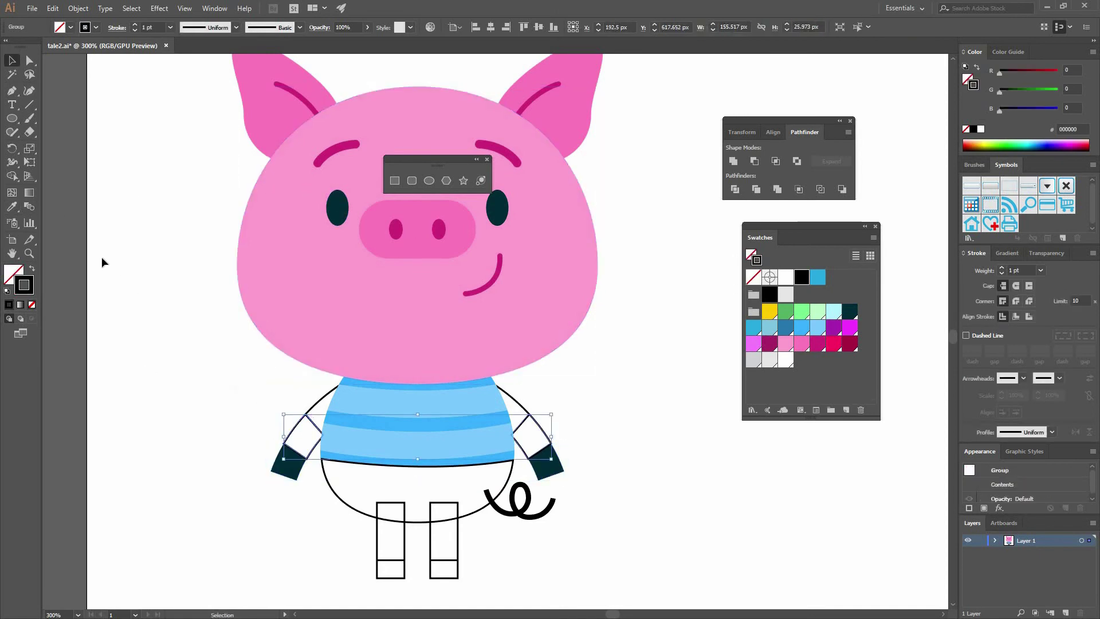
pyautogui.press('i')
pyautogui.click(243, 256)
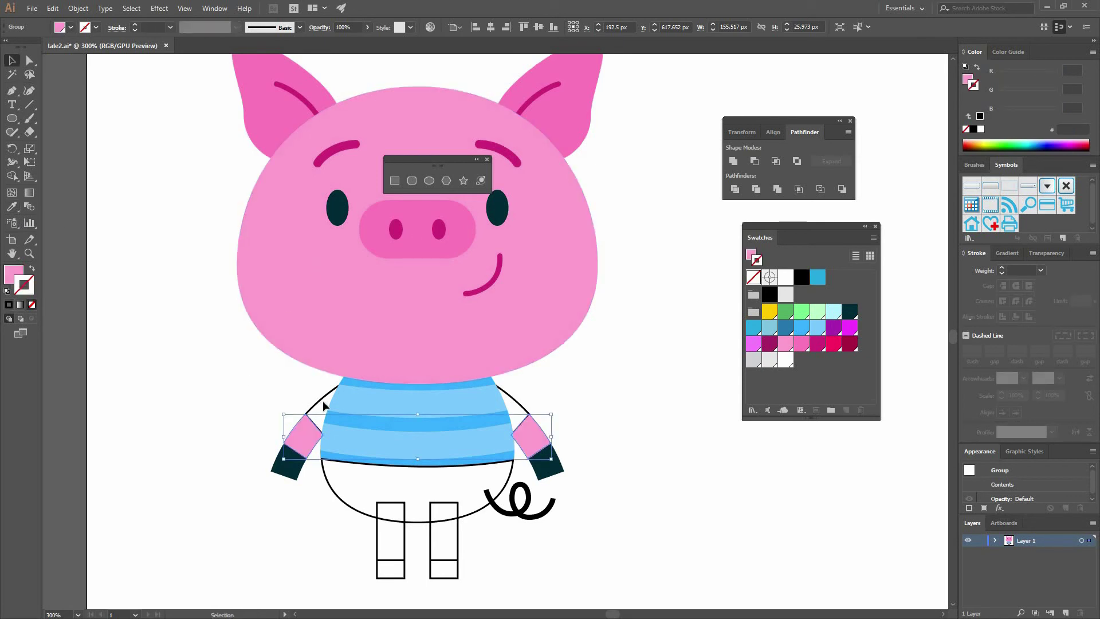
pyautogui.press('v')
pyautogui.hotkey('ctrl', 'shift', 'a')
# Give the two sleeve sections a darker blue fill with no stroke
pyautogui.click(12, 209)
pyautogui.click(509, 413)
pyautogui.press('v')
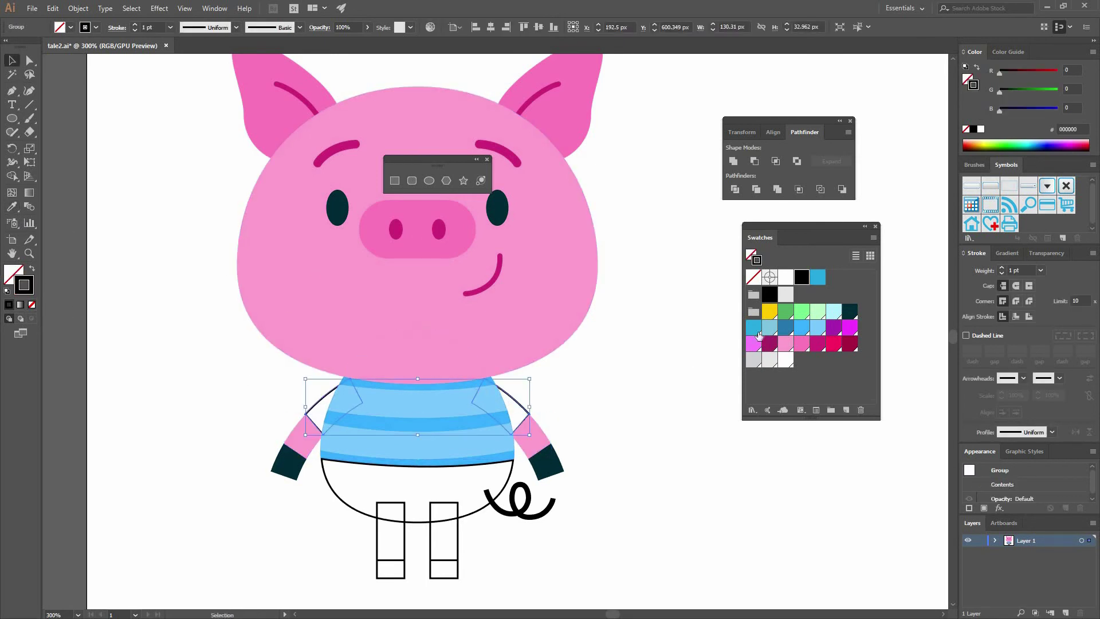
pyautogui.hotkey('shift', 'x')
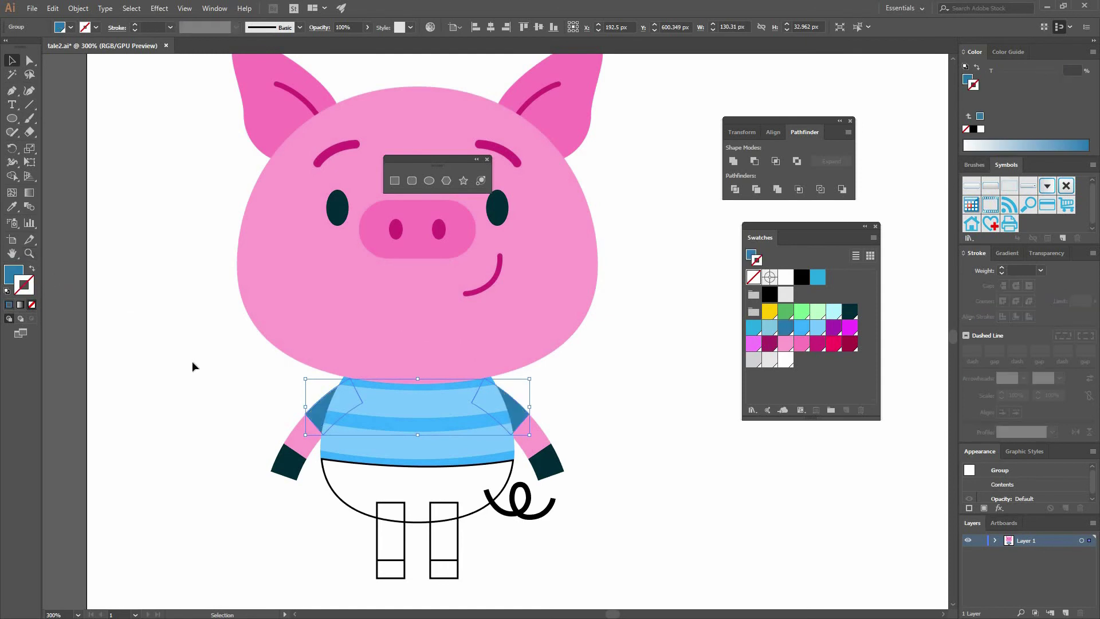
pyautogui.click(184, 359)
# Move both arms, including the sleeves, forearms and hands, slightly higher on the body
pyautogui.click(543, 453)
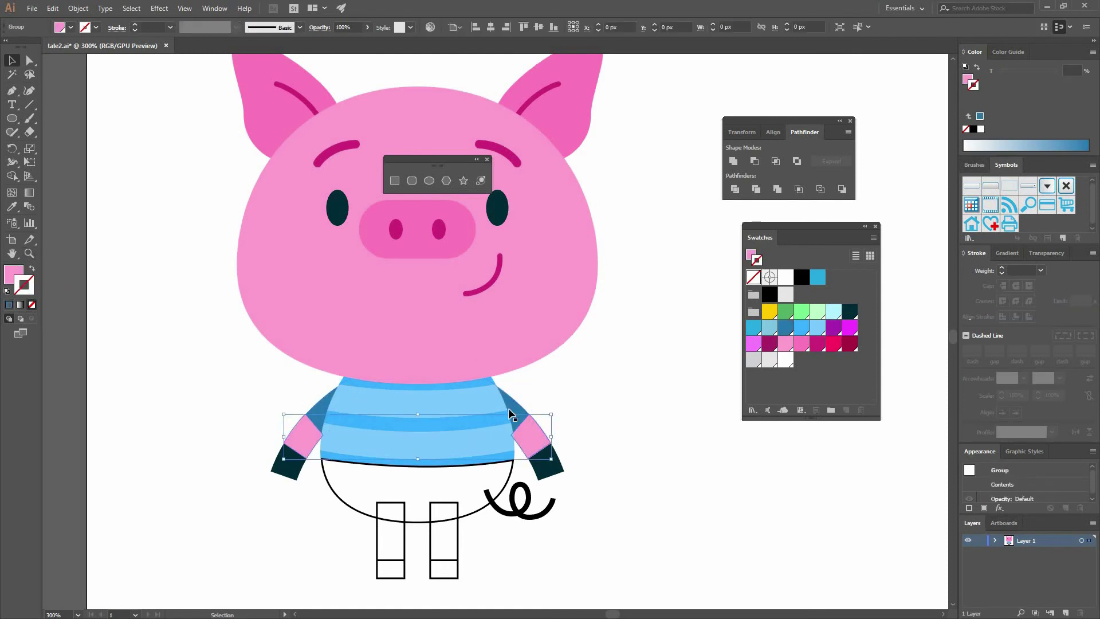
pyautogui.keyDown('shift'); pyautogui.click(518, 407); pyautogui.keyUp('shift')
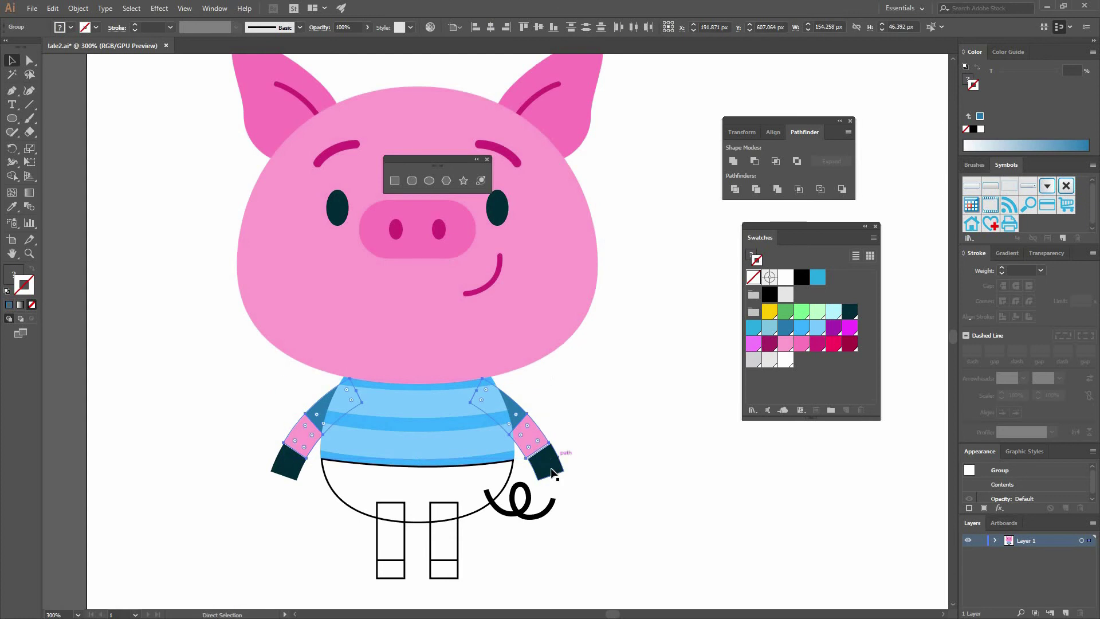
pyautogui.moveTo(530, 438); pyautogui.dragTo(619, 435)
pyautogui.click(517, 466)
pyautogui.click(514, 470)
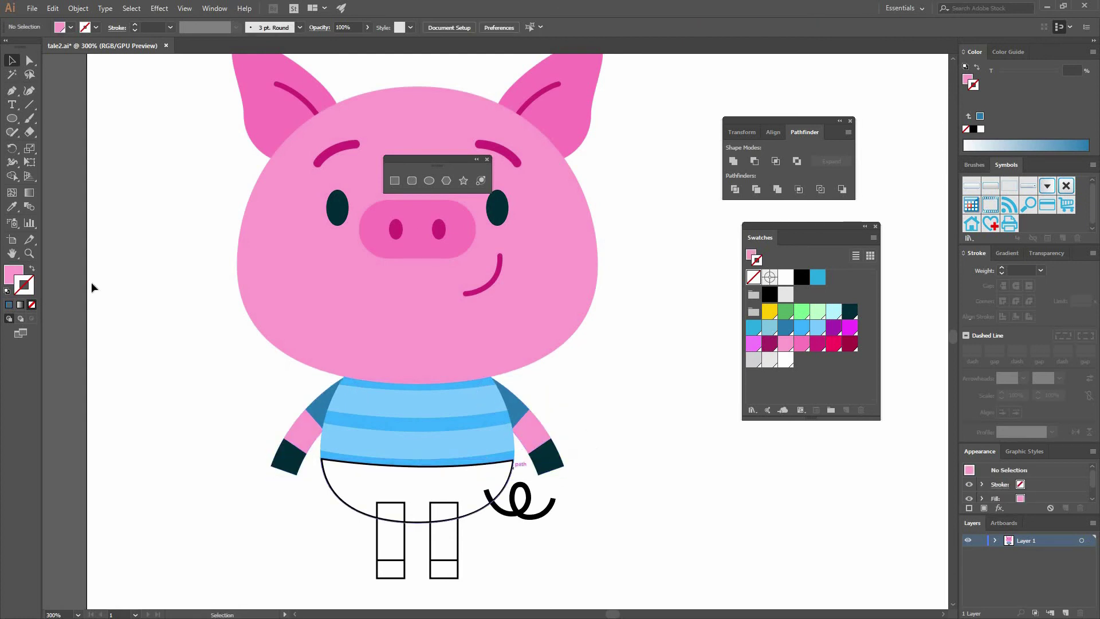
# Copy the head's pink fill to the outlined lower body with the Eyedropper
pyautogui.click(12, 210)
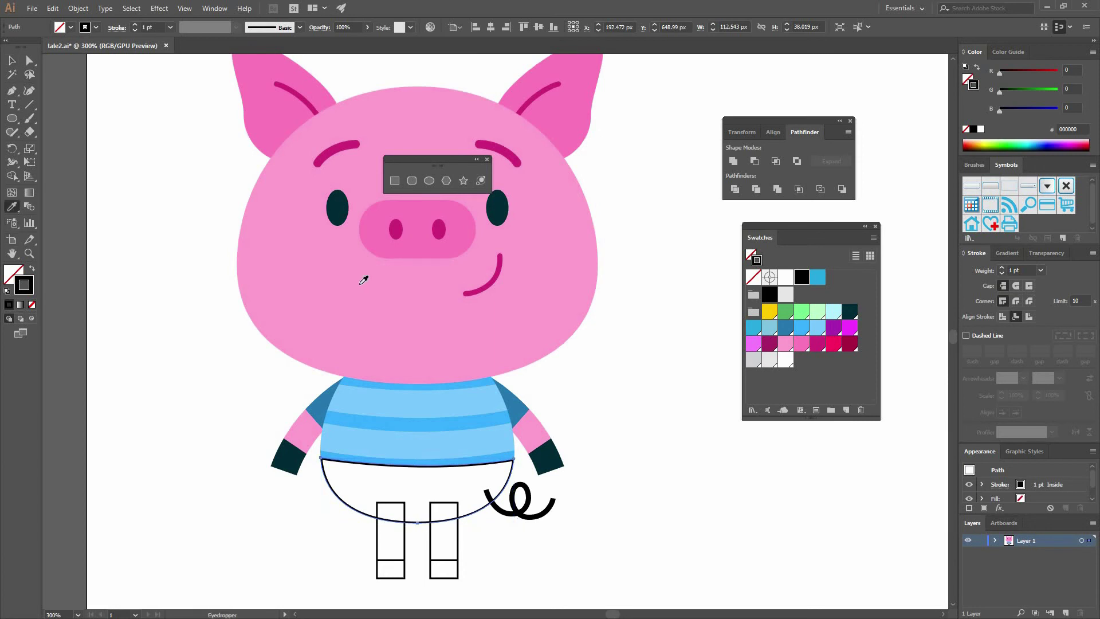
pyautogui.click(285, 352)
pyautogui.hotkey('ctrl', 'shift', 'a')
pyautogui.moveTo(445, 419); pyautogui.dragTo(388, 383)
# Copy the ears' darker pink fill to the legs group with the Eyedropper and send the legs backward behind the body
pyautogui.moveTo(409, 501); pyautogui.dragTo(373, 497)
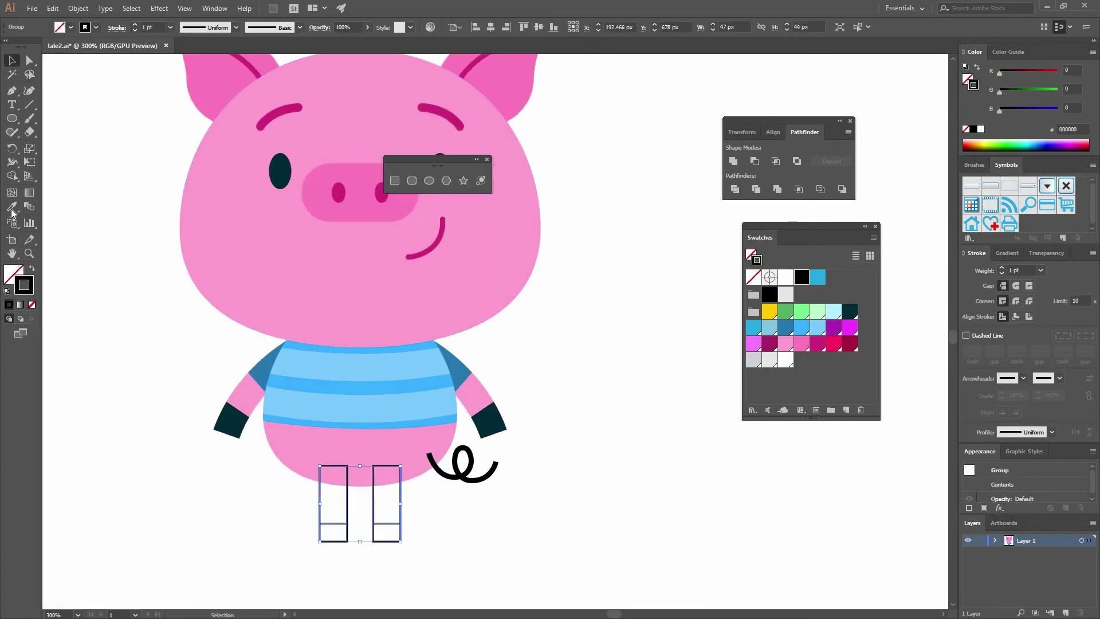
pyautogui.click(12, 207)
pyautogui.click(231, 104)
pyautogui.press('v')
pyautogui.rightClick(377, 487)
pyautogui.moveTo(401, 425)
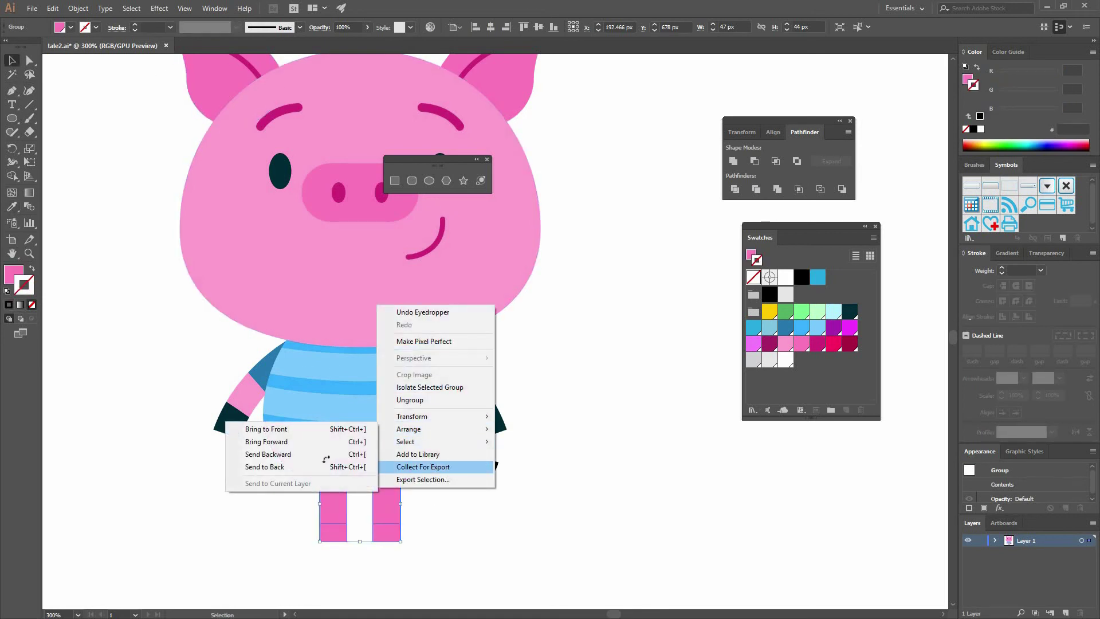
pyautogui.click(344, 454)
pyautogui.click(409, 548)
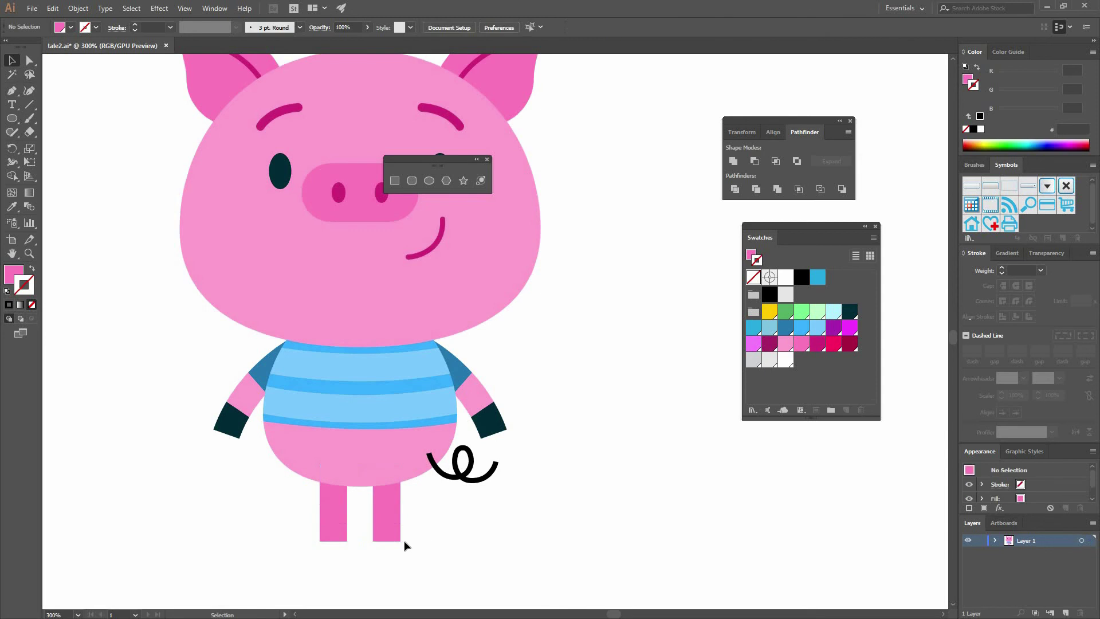
# Ungroup the pair of legs, and ungroup each leg into its separate sections
pyautogui.click(390, 519)
pyautogui.rightClick(392, 515)
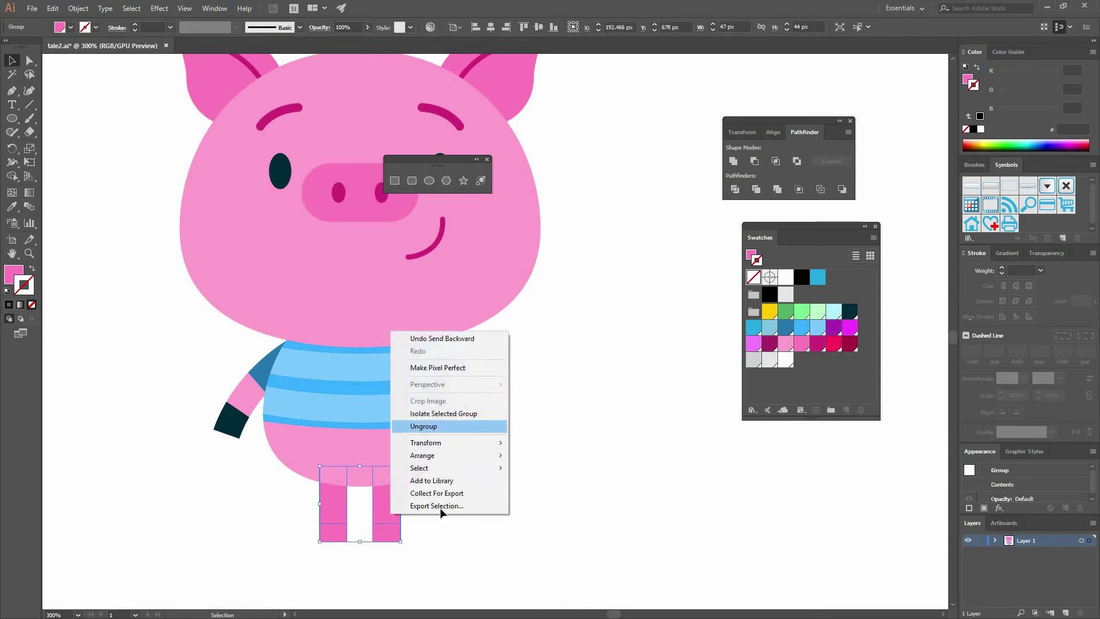
pyautogui.click(423, 426)
pyautogui.click(375, 520)
pyautogui.keyDown('shift'); pyautogui.click(336, 503); pyautogui.keyUp('shift')
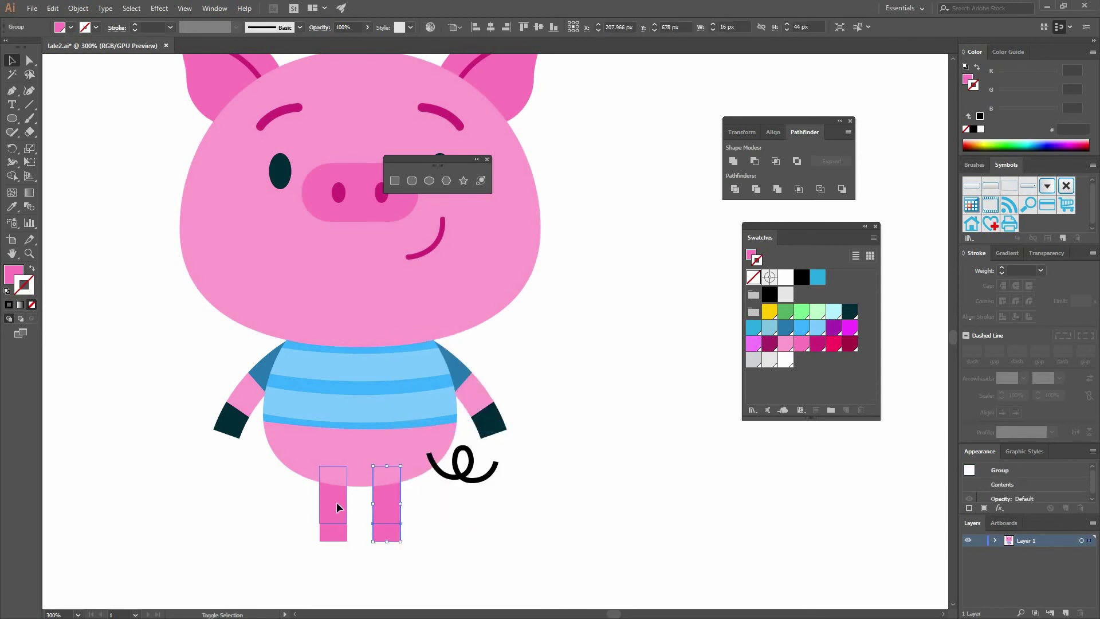
pyautogui.rightClick(337, 504)
pyautogui.click(372, 418)
# Group the two upper leg sections
pyautogui.click(375, 503)
pyautogui.keyDown('shift'); pyautogui.click(380, 501); pyautogui.keyUp('shift')
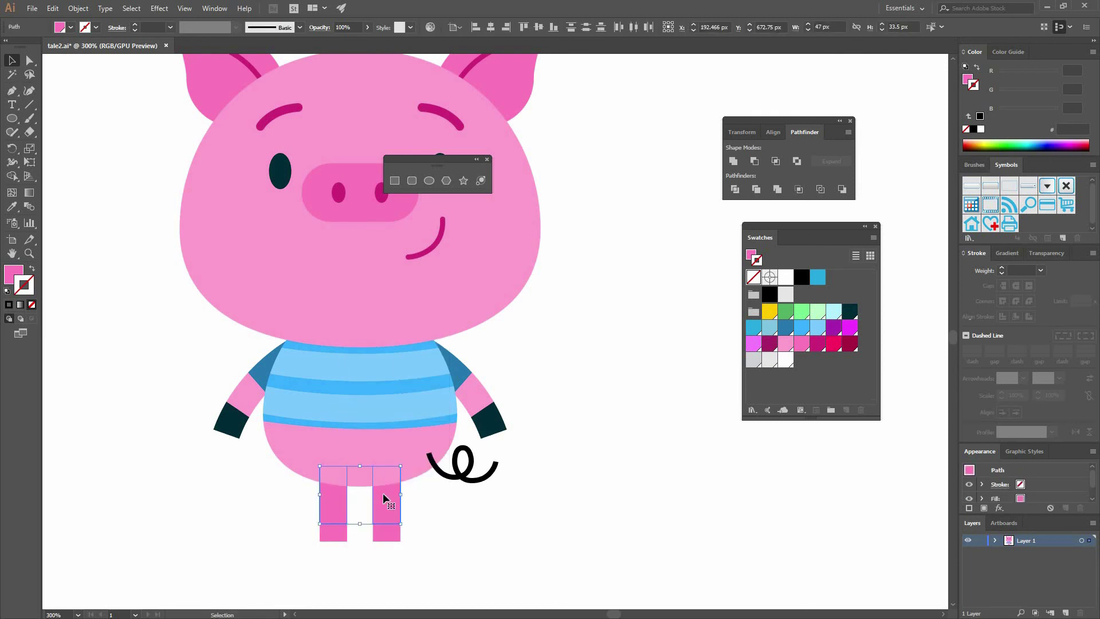
pyautogui.rightClick(384, 496)
pyautogui.click(431, 338)
# Group the two foot sections and copy the hands' dark teal fill to them with the Eyedropper
pyautogui.click(320, 534)
pyautogui.rightClick(375, 459)
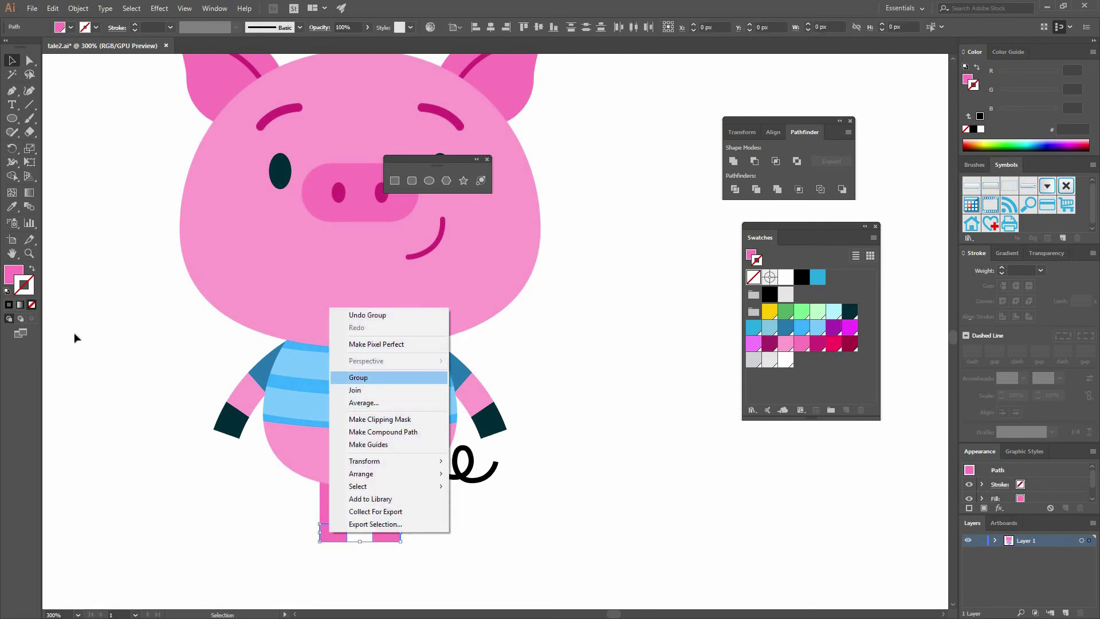
pyautogui.press('Return')
pyautogui.press('i')
pyautogui.click(232, 430)
pyautogui.press('v')
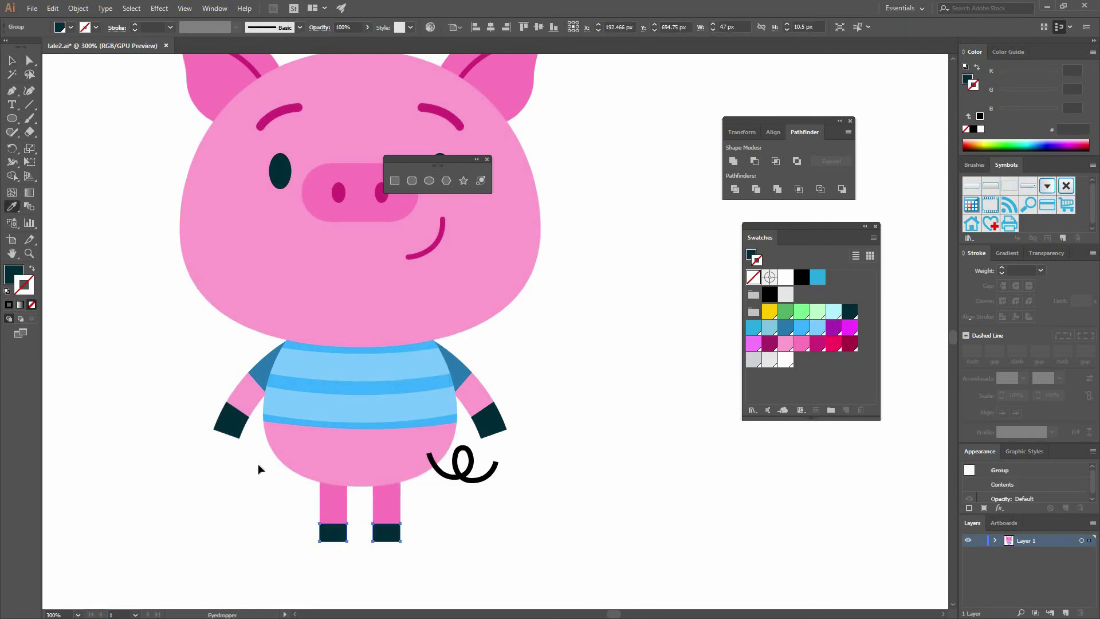
# Select both legs with their feet and nudge them slightly higher under the body
pyautogui.click(232, 482)
pyautogui.moveTo(350, 515); pyautogui.dragTo(382, 517)
pyautogui.click(434, 495)
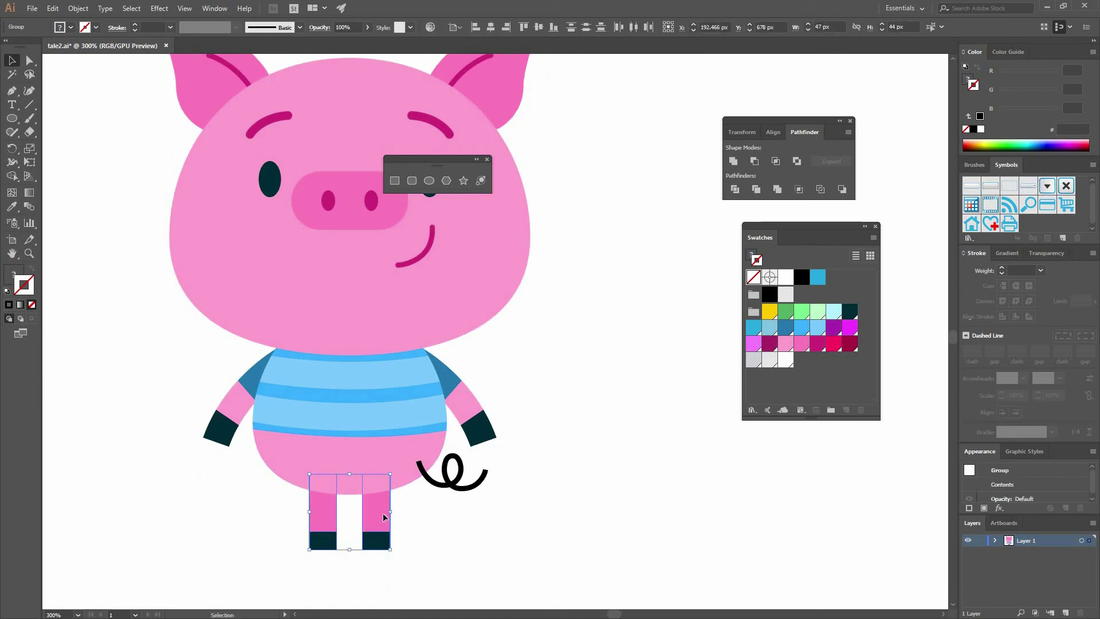
# Give the curly tail a stroke in the ears' darker pink and send it to the back, behind the body
pyautogui.click(450, 484)
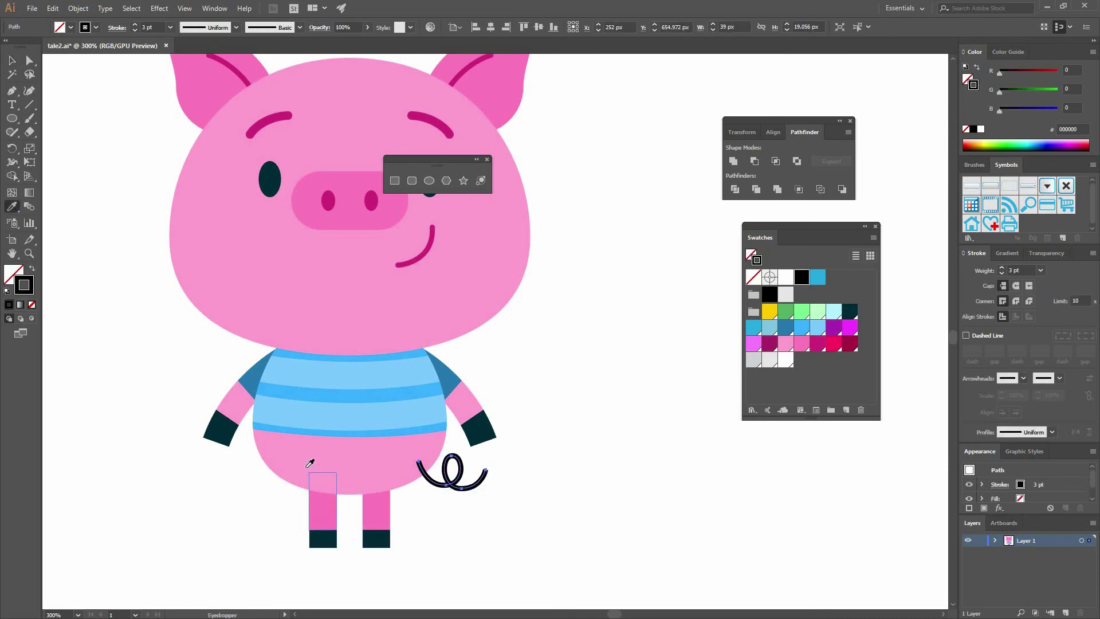
pyautogui.click(325, 488)
pyautogui.hotkey('ctrl', 'z')
pyautogui.click(217, 414)
pyautogui.press('v')
pyautogui.rightClick(374, 469)
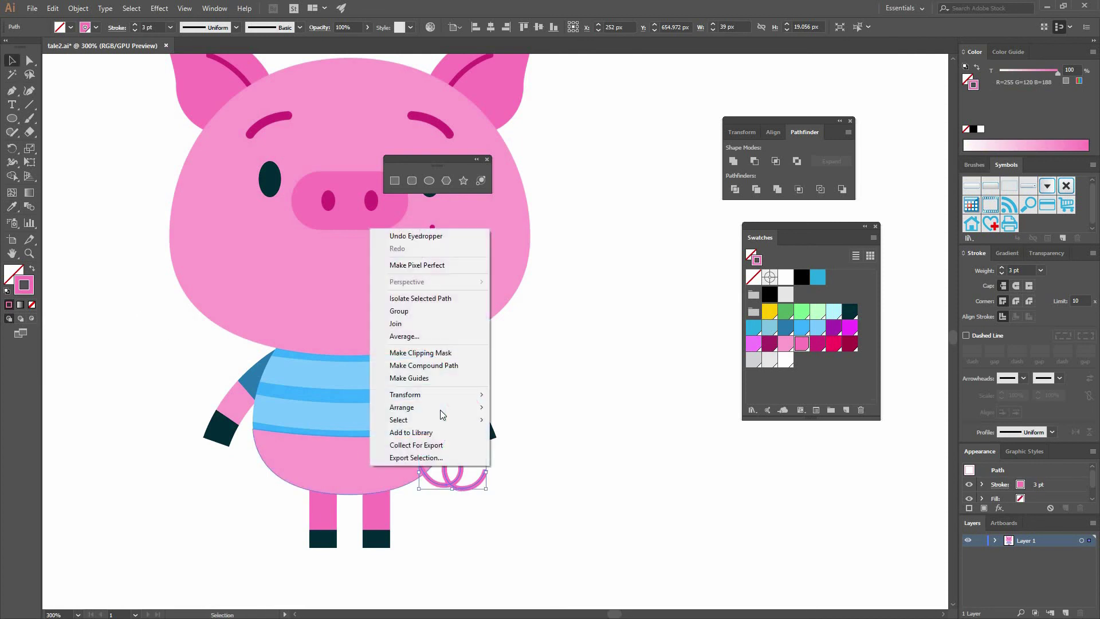
pyautogui.moveTo(424, 407)
pyautogui.click(330, 445)
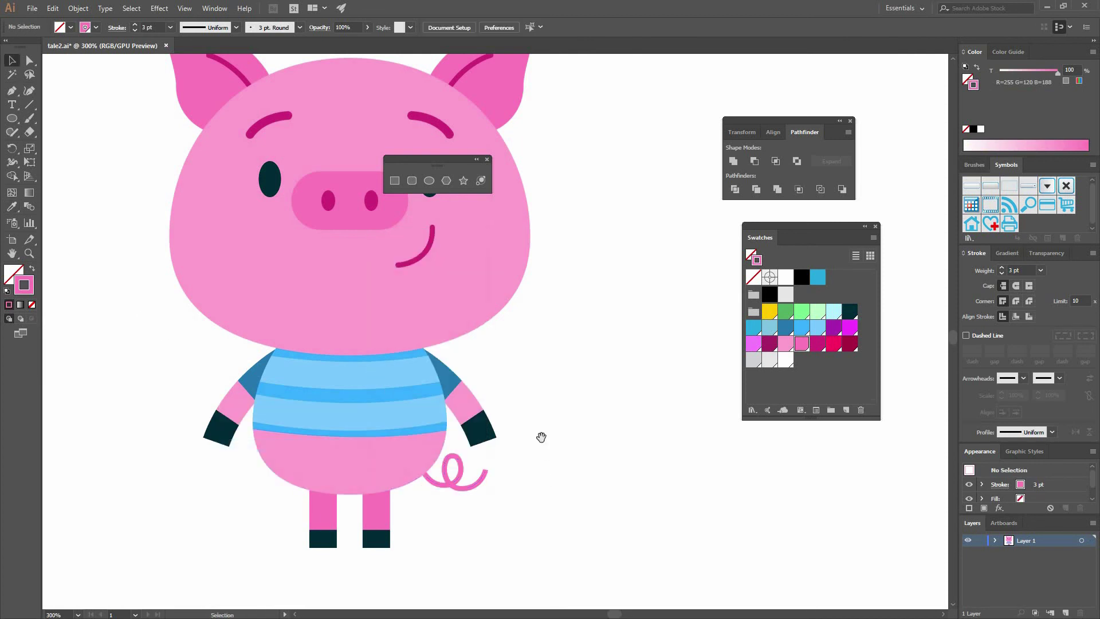
# Set the tail's stroke weight to 4 pt
pyautogui.moveTo(553, 476); pyautogui.dragTo(492, 546)
pyautogui.click(492, 545)
pyautogui.click(1040, 270)
pyautogui.click(1055, 358)
pyautogui.click(622, 450)
# Isolate the nostril group and enlarge the nostril nearer the smile proportionally to about 10.67 by 16 px
pyautogui.scroll(-3, 664, 435)
pyautogui.moveTo(631, 389); pyautogui.dragTo(604, 439)
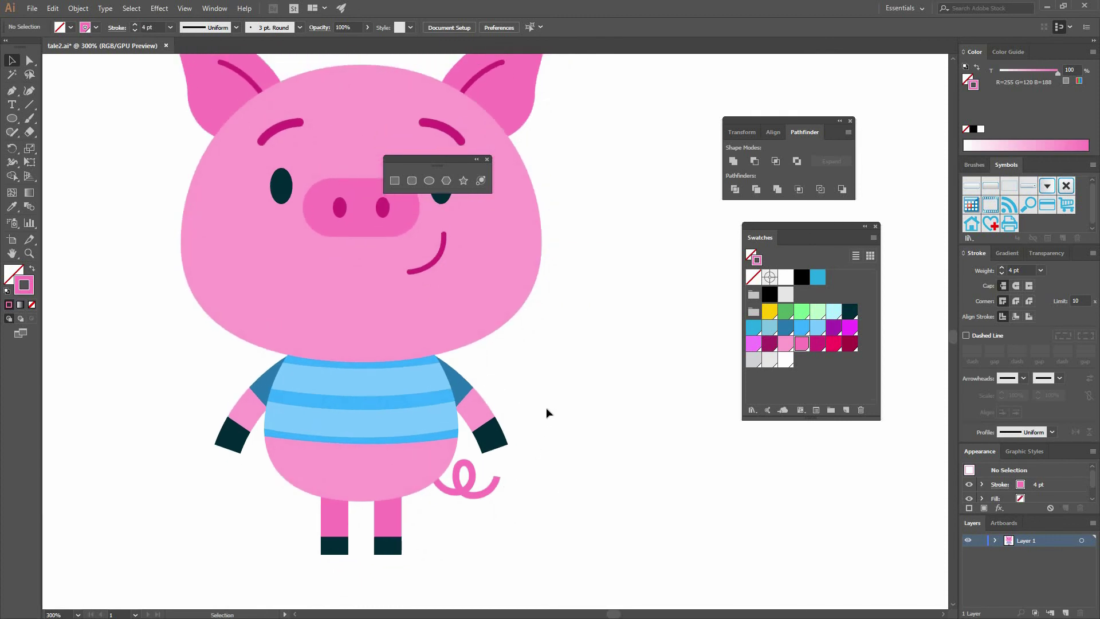
pyautogui.hotkey('ctrl', '1')
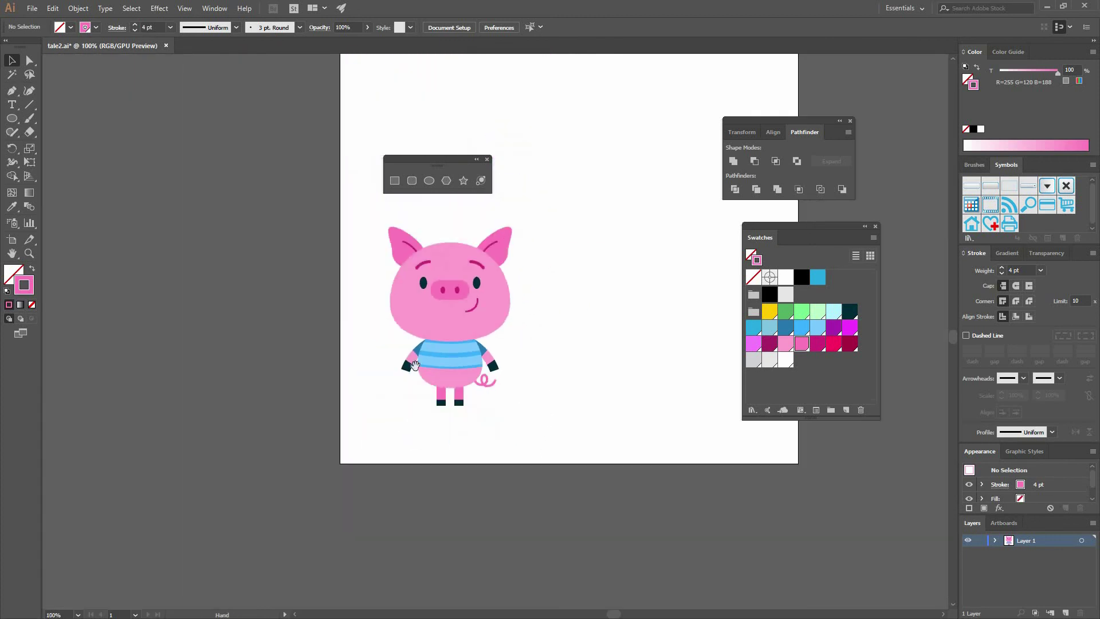
pyautogui.moveTo(551, 366); pyautogui.dragTo(529, 393)
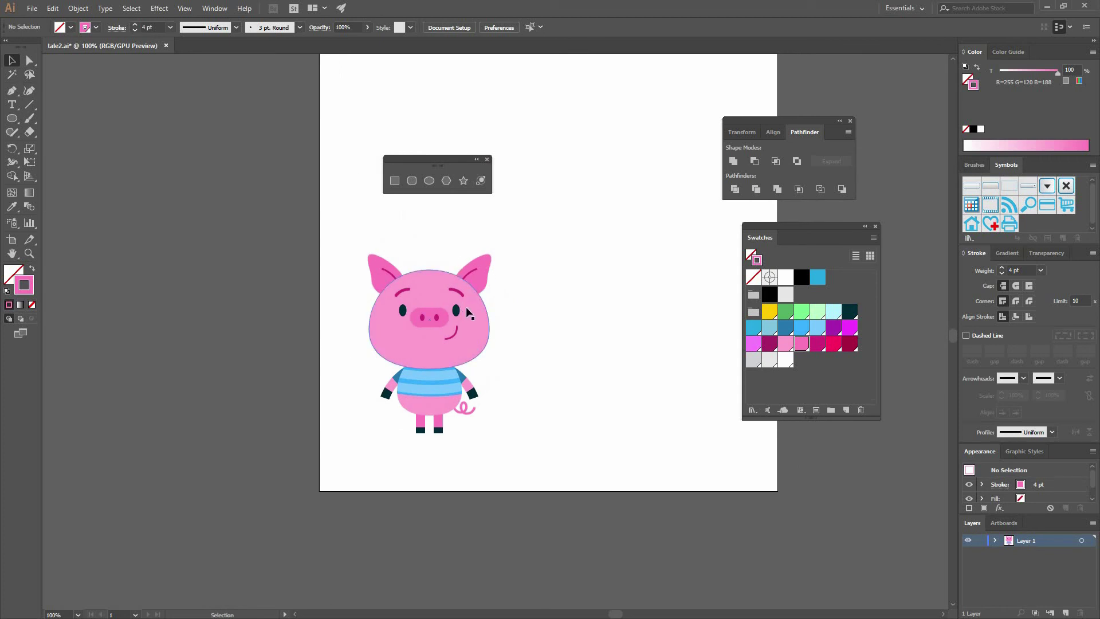
pyautogui.hotkey('ctrl', '=')
pyautogui.hotkey('ctrl', '=')
pyautogui.hotkey('ctrl', '=')
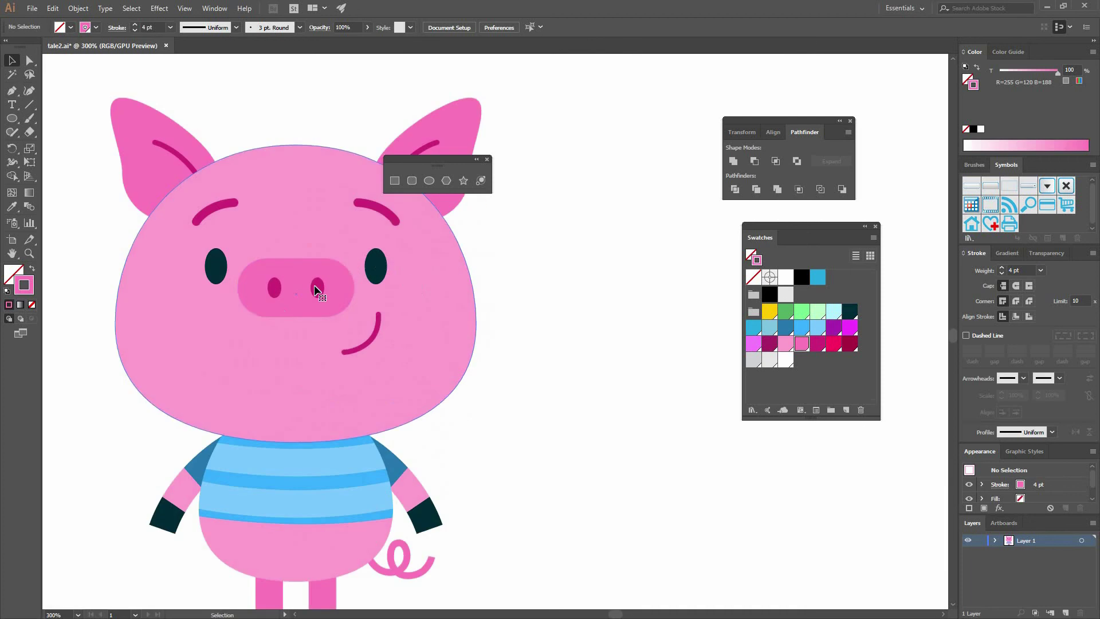
pyautogui.click(315, 287)
pyautogui.doubleClick(317, 290)
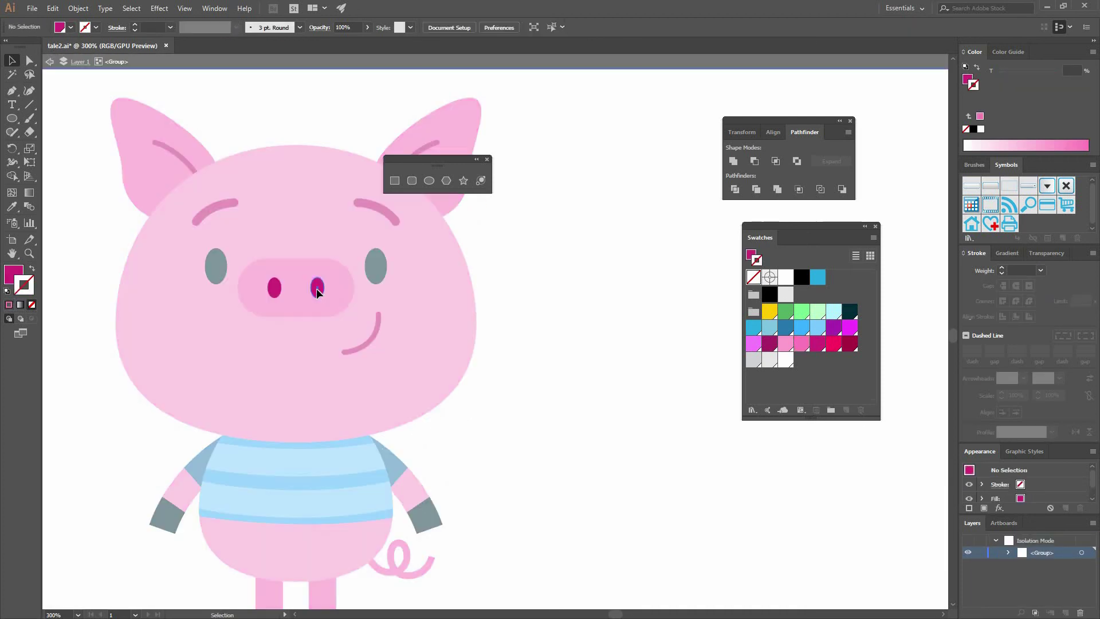
pyautogui.moveTo(324, 278); pyautogui.dragTo(328, 274)
pyautogui.moveTo(386, 316); pyautogui.dragTo(328, 278)
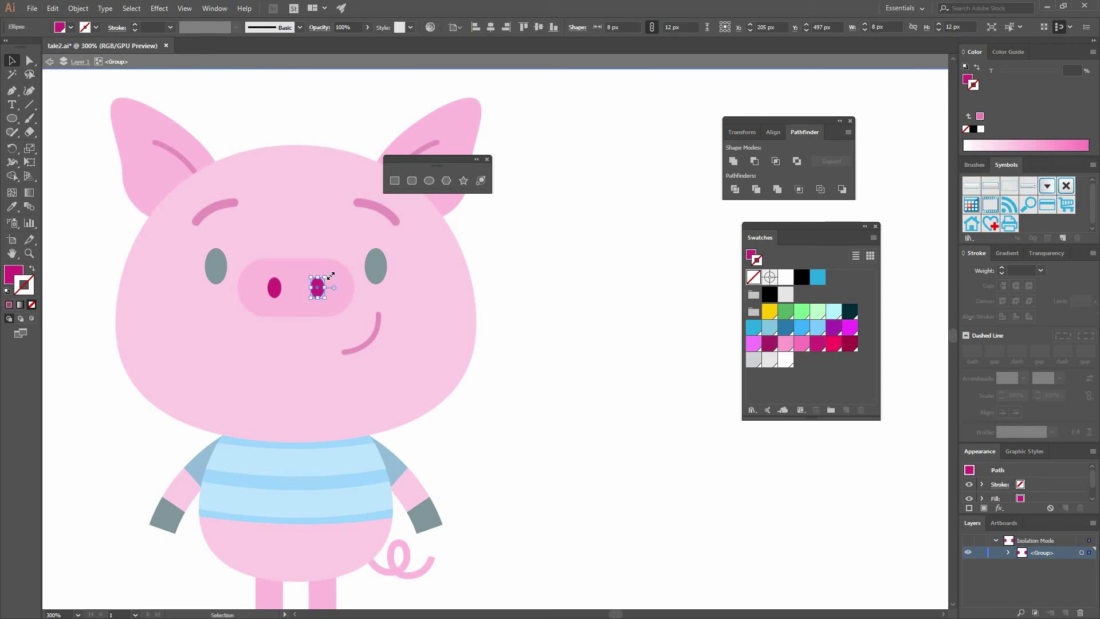
# Delete the other, smaller nostril, put a copy of the enlarged one in its place, and leave isolation mode
pyautogui.click(236, 296)
pyautogui.click(274, 289)
pyautogui.press('Delete')
pyautogui.moveTo(316, 290); pyautogui.dragTo(275, 296)
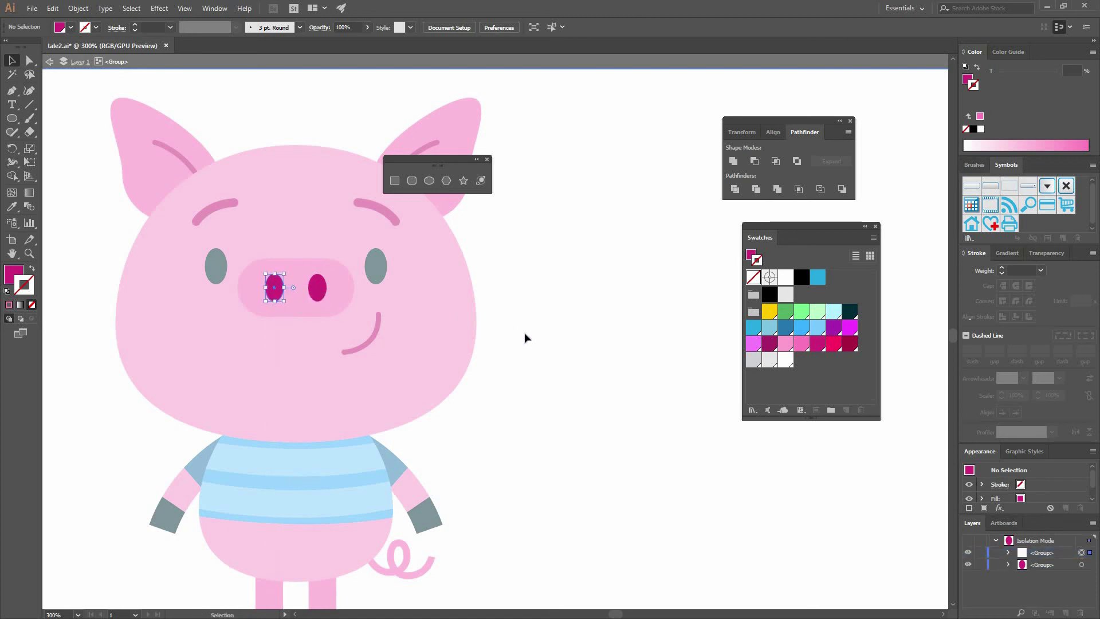
pyautogui.doubleClick(526, 322)
pyautogui.click(274, 291)
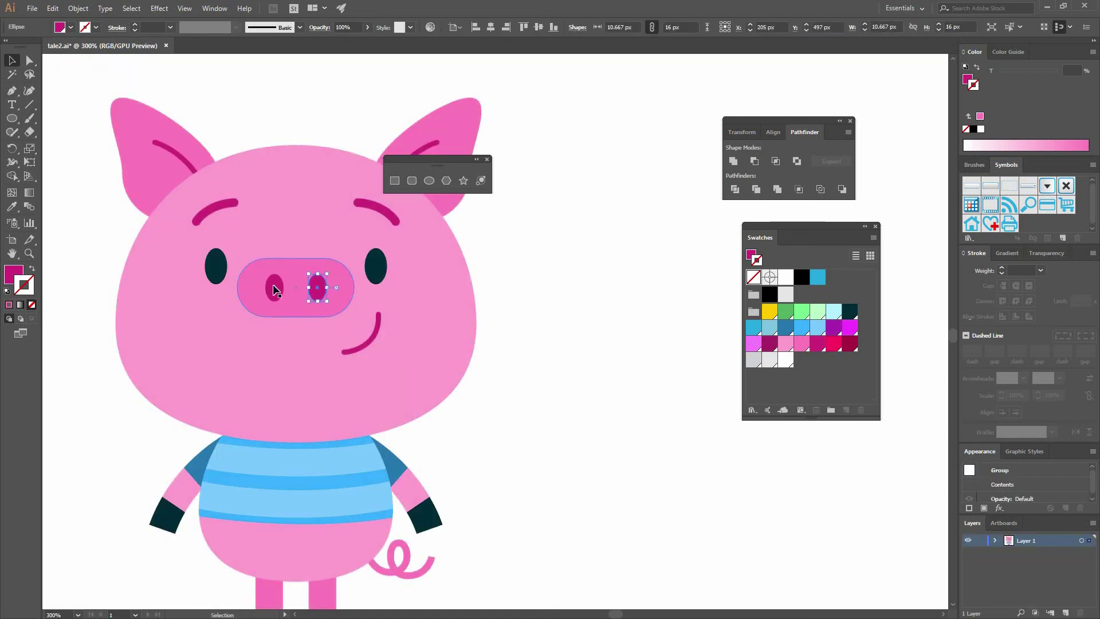
pyautogui.keyDown('shift'); pyautogui.click(337, 283); pyautogui.keyUp('shift')
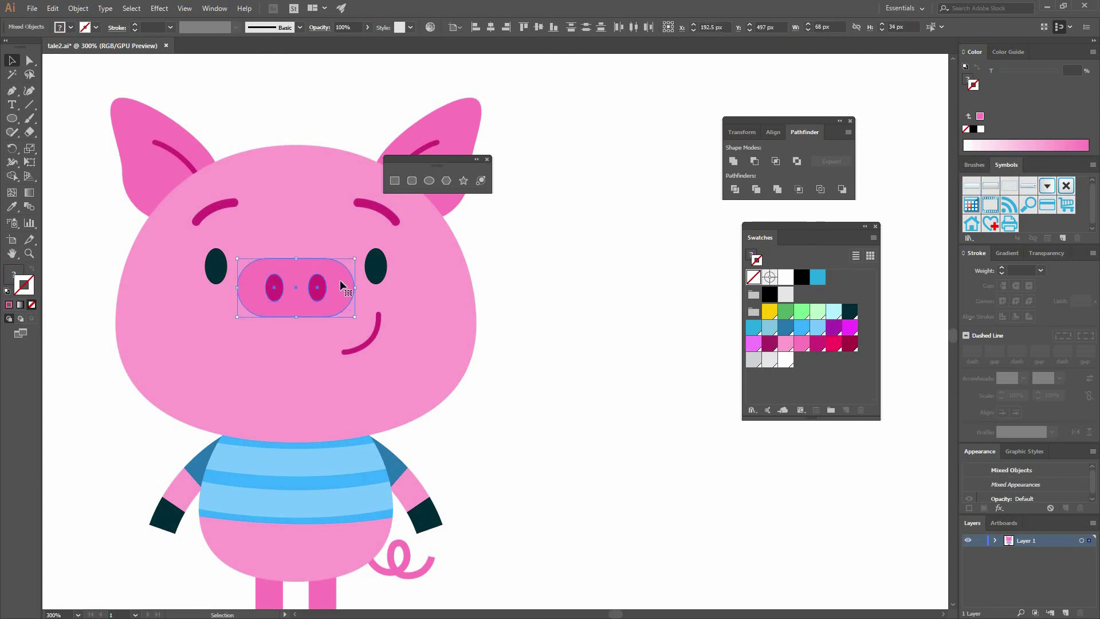
pyautogui.click(572, 198)
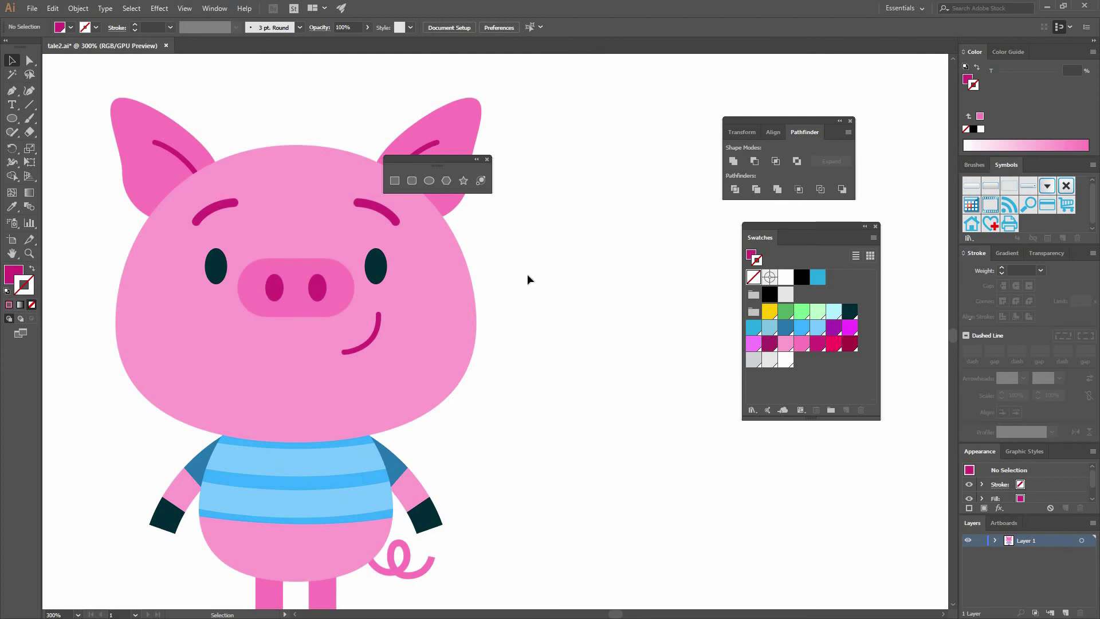
pyautogui.hotkey('ctrl', '-')
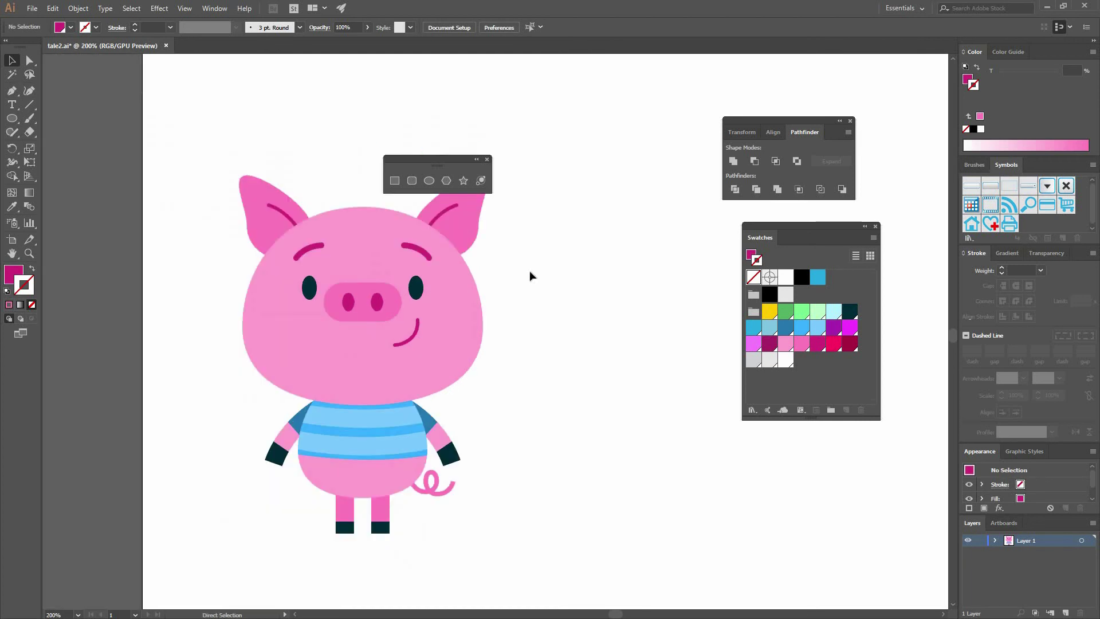